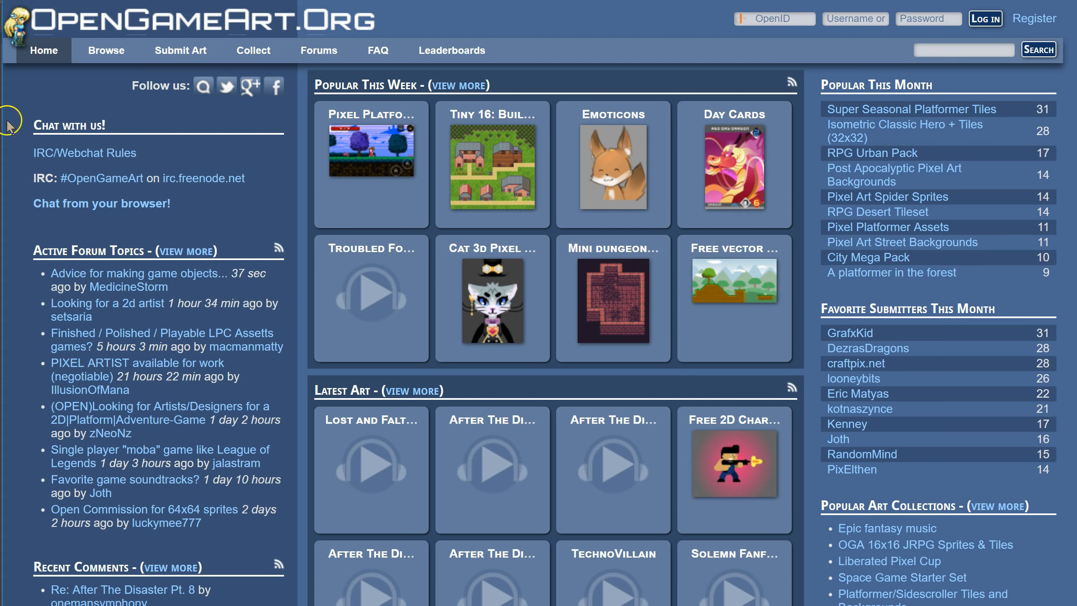
# - Browse the 2D art on OpenGameArt, search it for "16", and open the Square Block Textures asset
pyautogui.moveTo(105, 56)
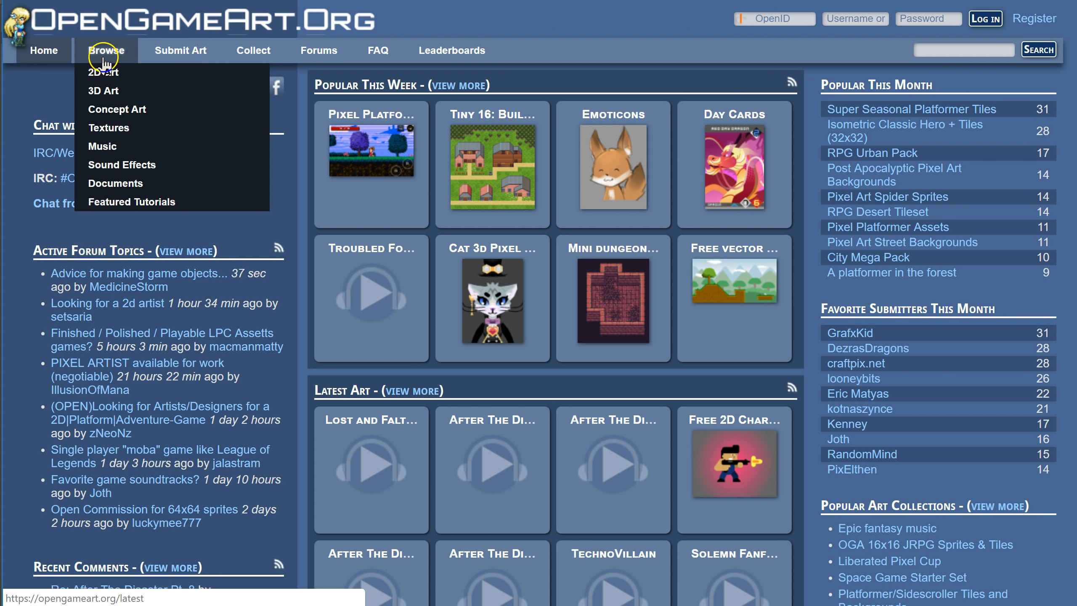
pyautogui.click(115, 73)
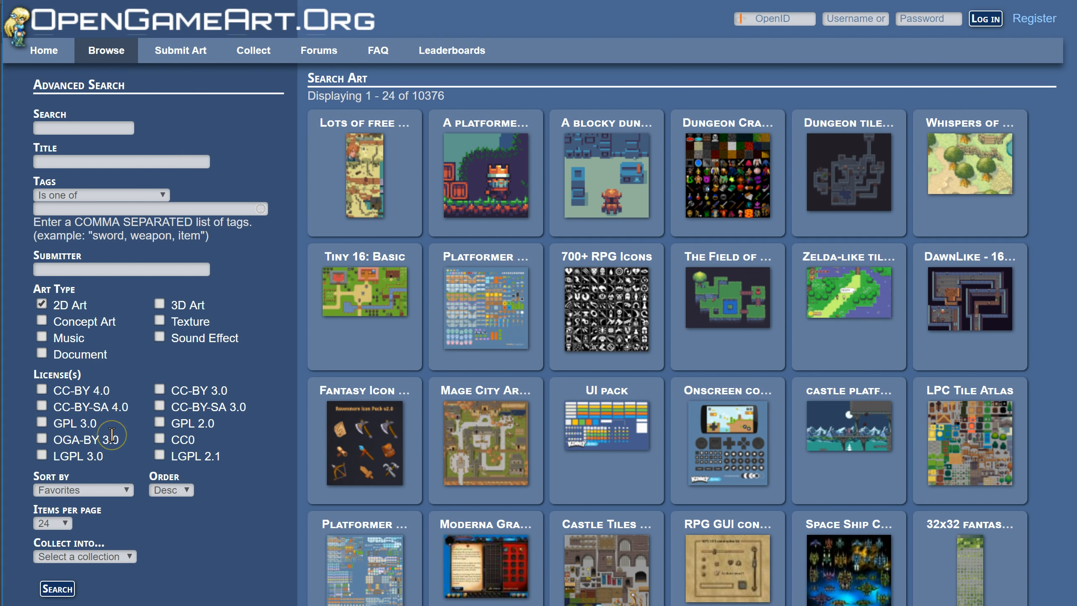
pyautogui.click(88, 128)
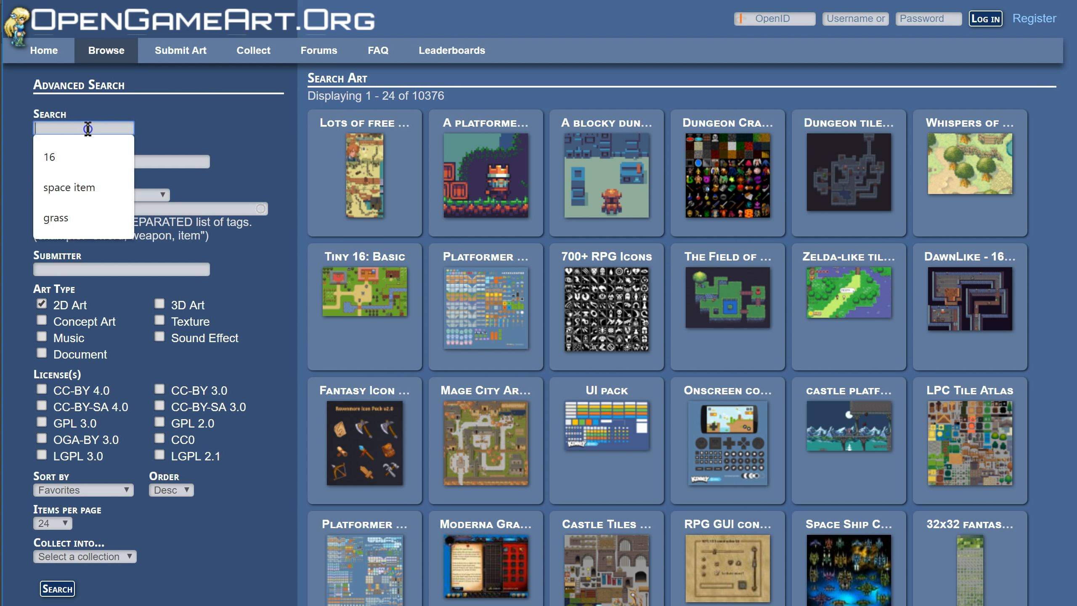
pyautogui.click(86, 150)
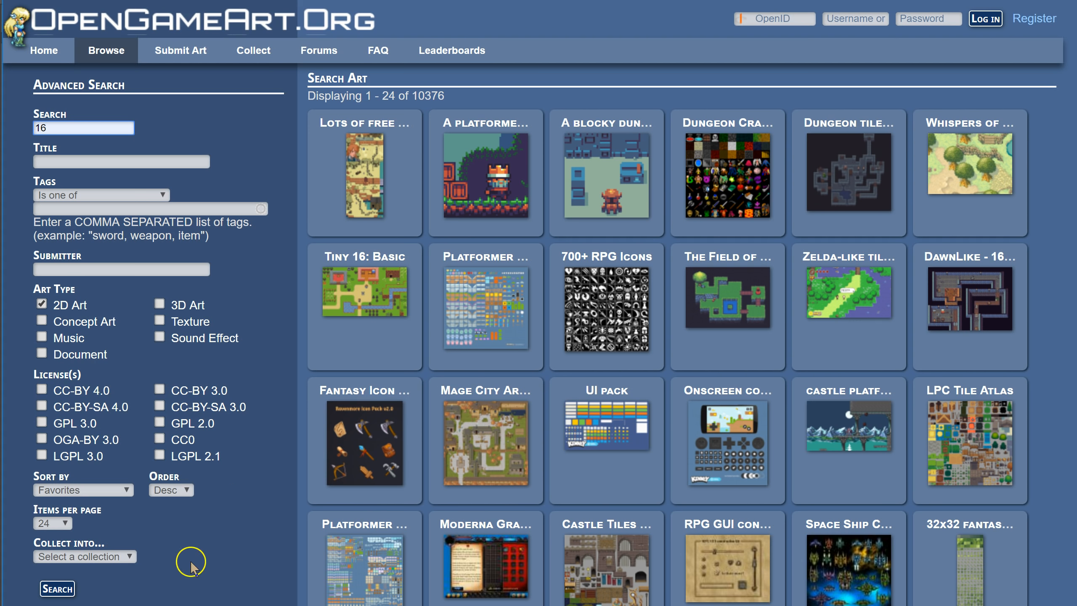
pyautogui.click(71, 592)
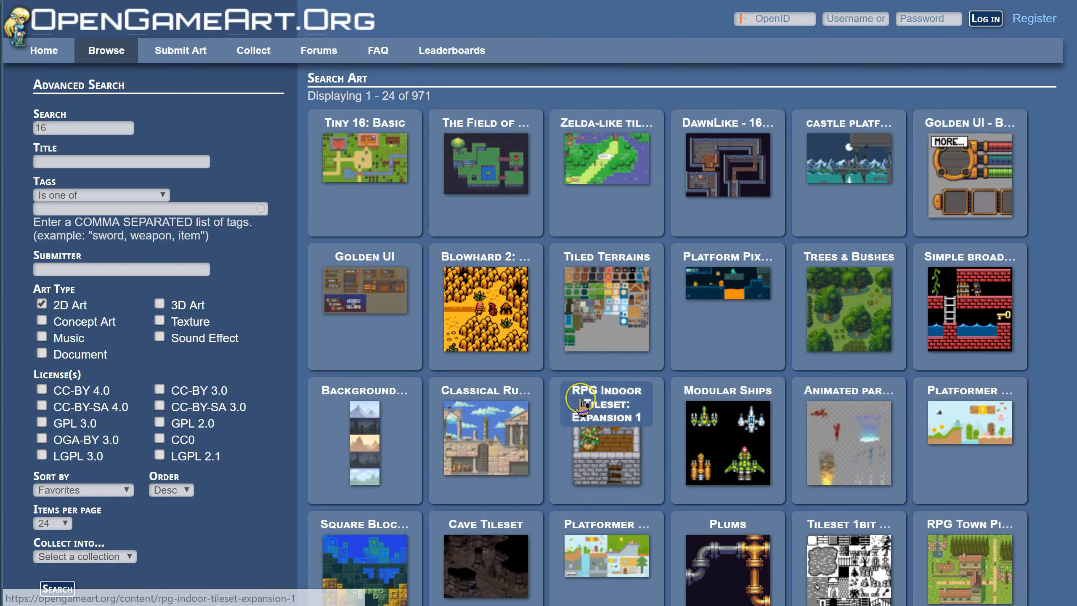
pyautogui.scroll(-4, 581, 394)
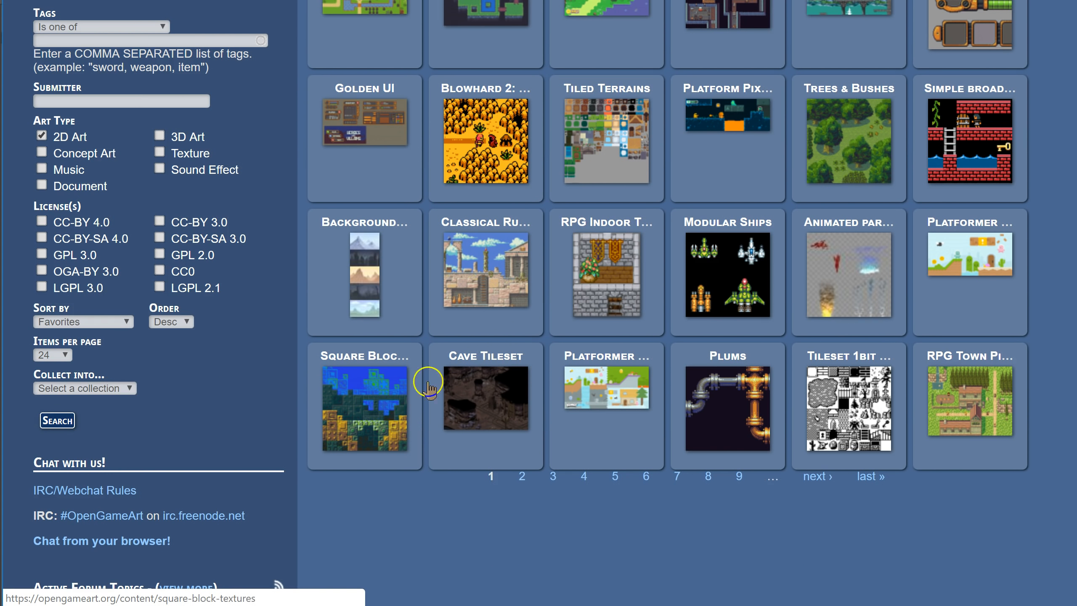
pyautogui.click(373, 415)
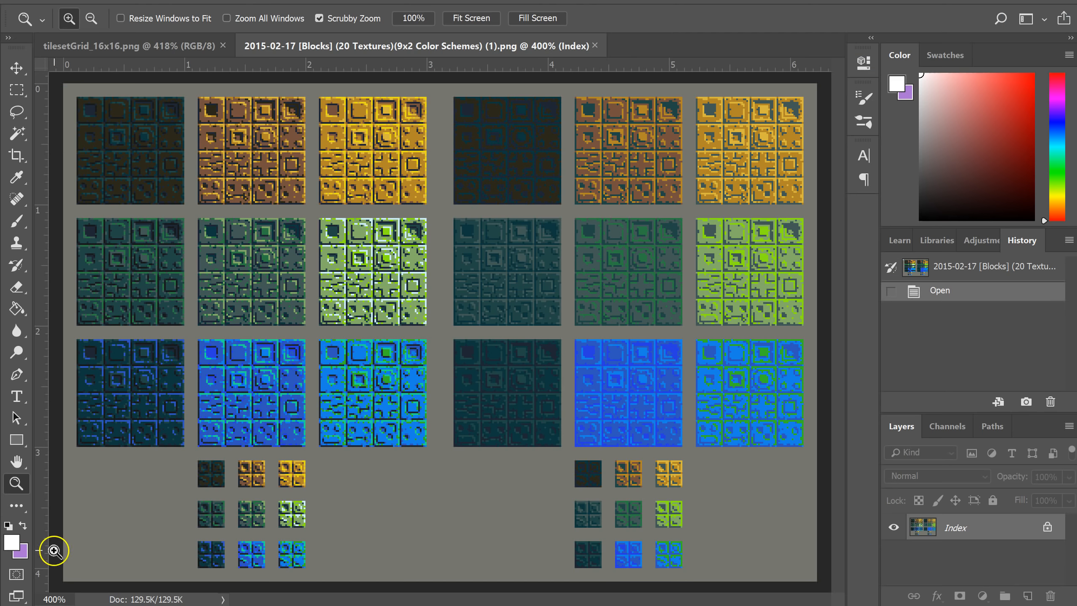
# - Copy the entire block textures image in Photoshop and paste it into tilesetGrid_16x16.png
pyautogui.press('m')
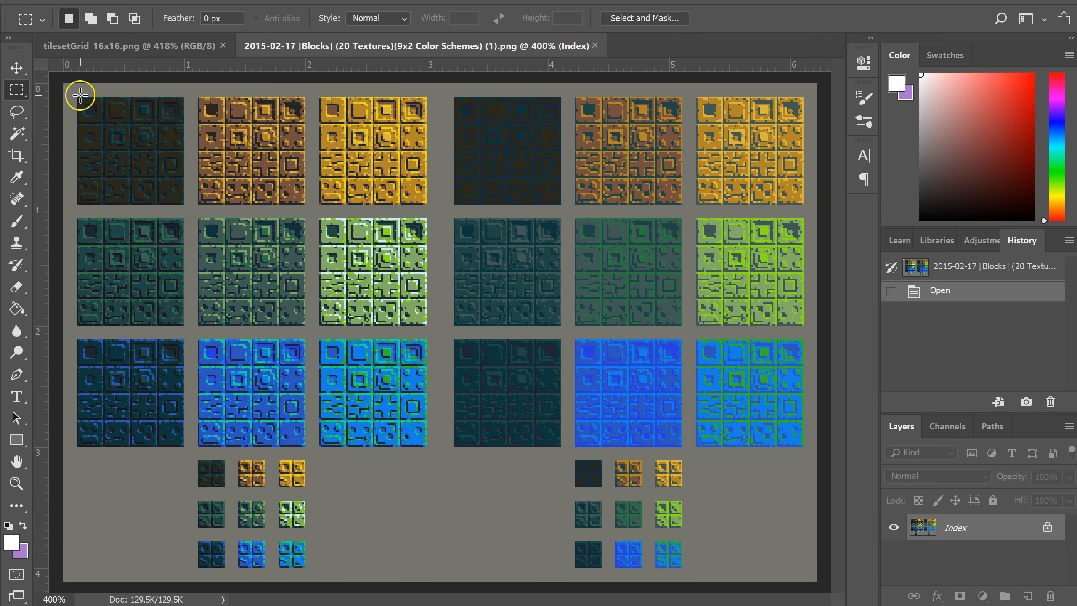
pyautogui.moveTo(61, 81); pyautogui.dragTo(831, 587)
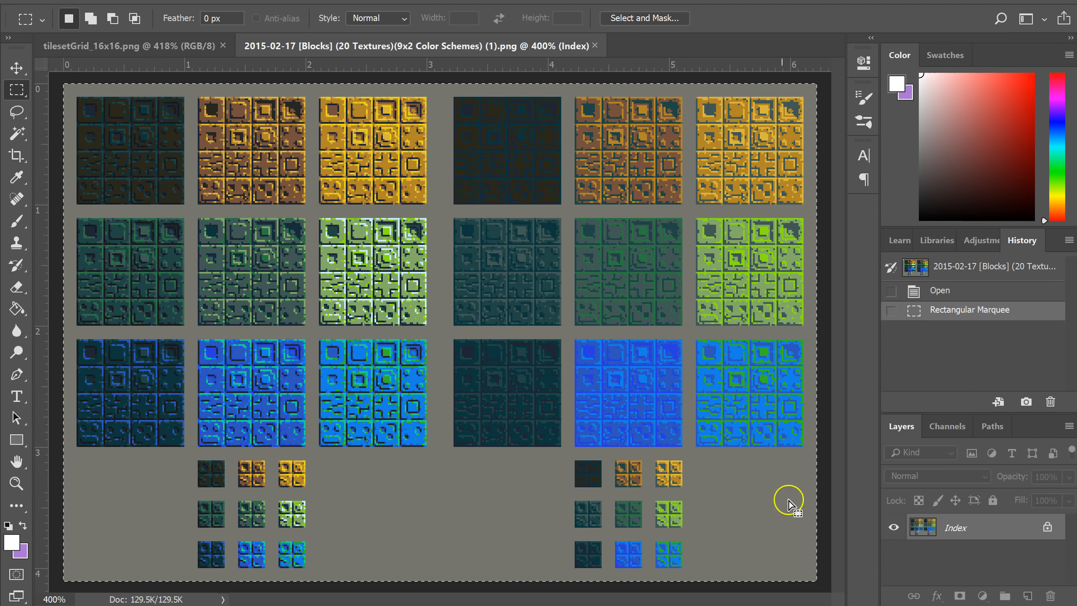
pyautogui.click(111, 46)
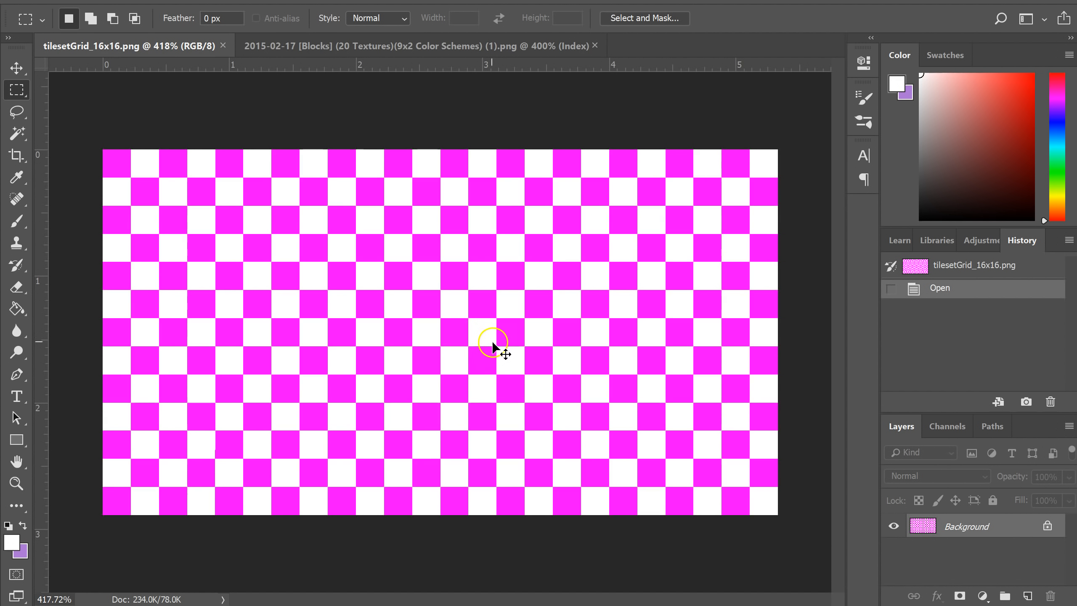
pyautogui.hotkey('ctrl', 'v')
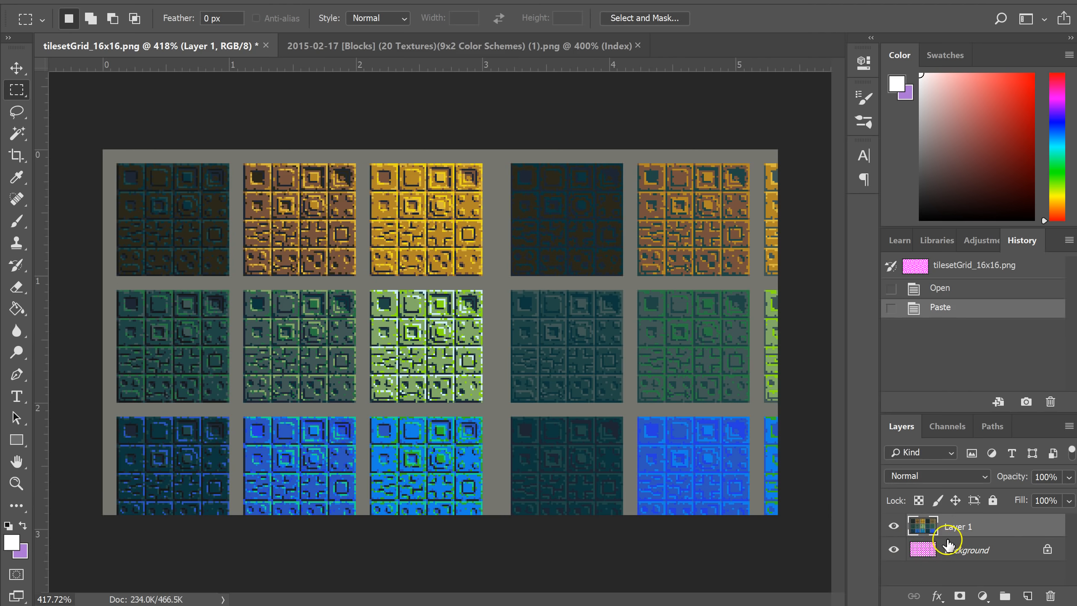
# - Lower the pasted texture layer's opacity to 70% over the checkered grid
pyautogui.click(961, 558)
pyautogui.click(894, 526)
pyautogui.click(893, 525)
pyautogui.click(970, 527)
pyautogui.click(1070, 476)
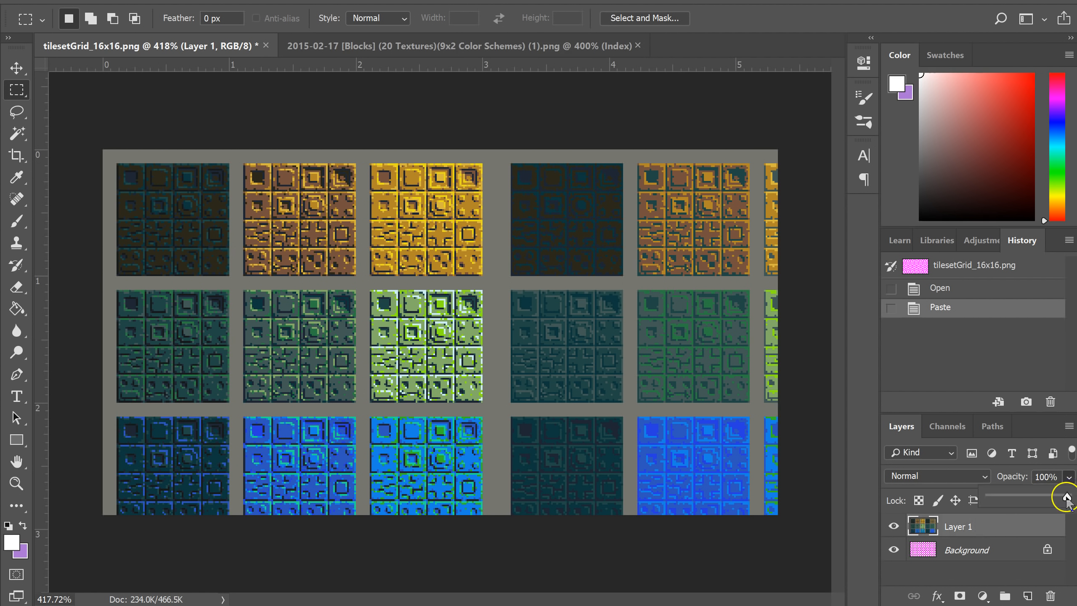
pyautogui.moveTo(1027, 499); pyautogui.dragTo(1035, 500)
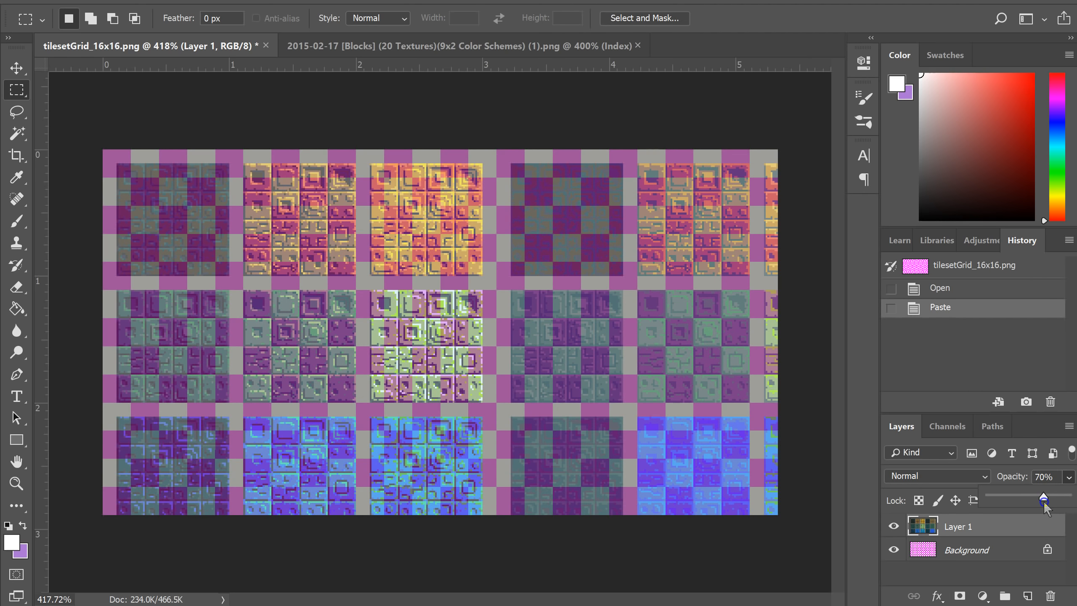
pyautogui.moveTo(1043, 501); pyautogui.dragTo(1043, 501)
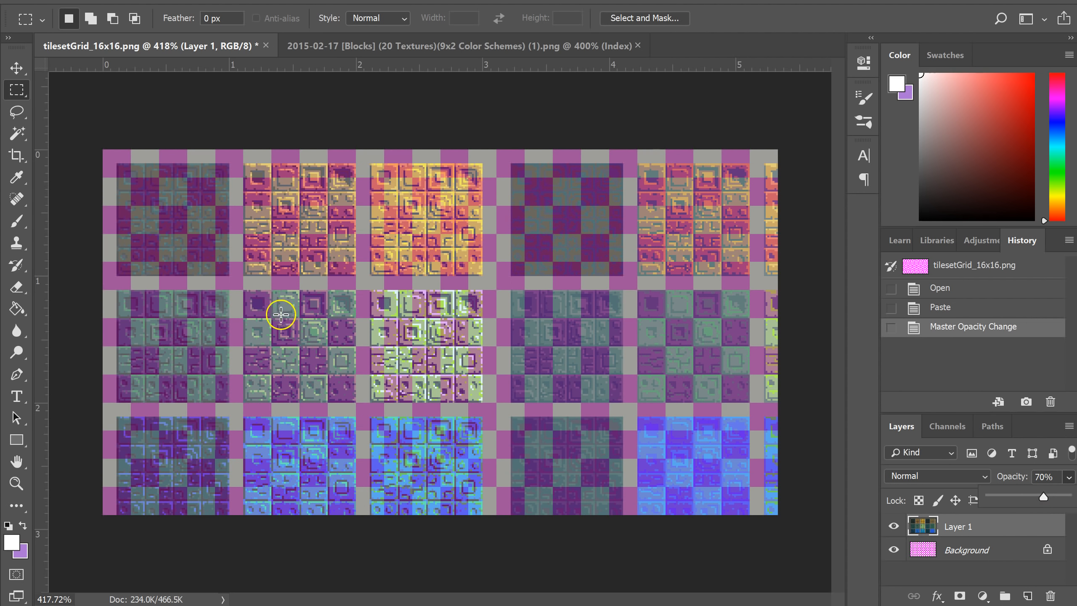
# - Move the pasted layer so its dark upper-left block set aligns with the first tiles of the checkered grid
pyautogui.press('v')
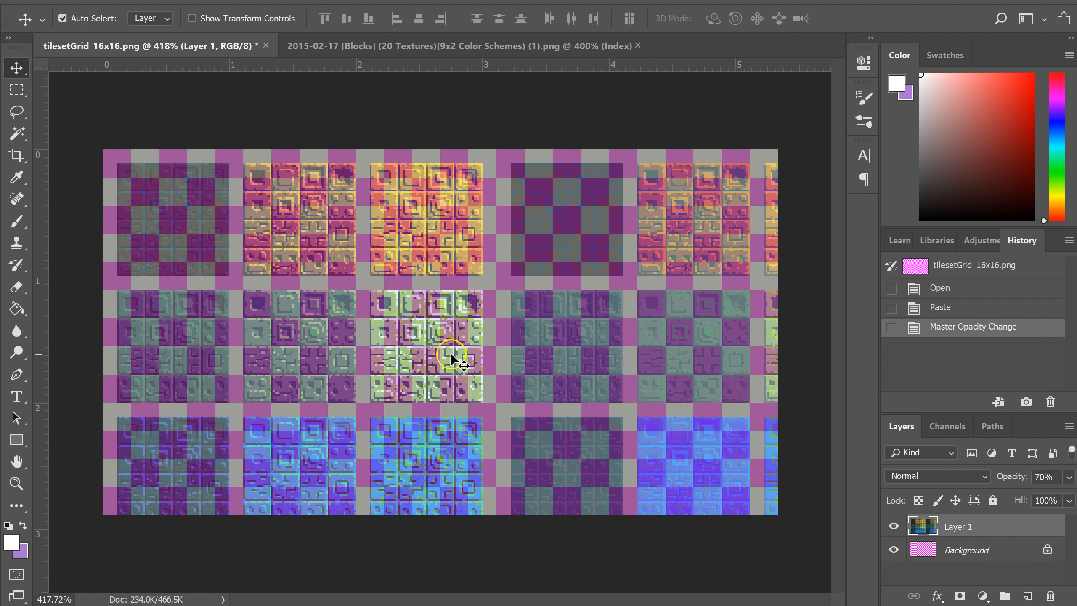
pyautogui.moveTo(514, 417); pyautogui.dragTo(505, 405)
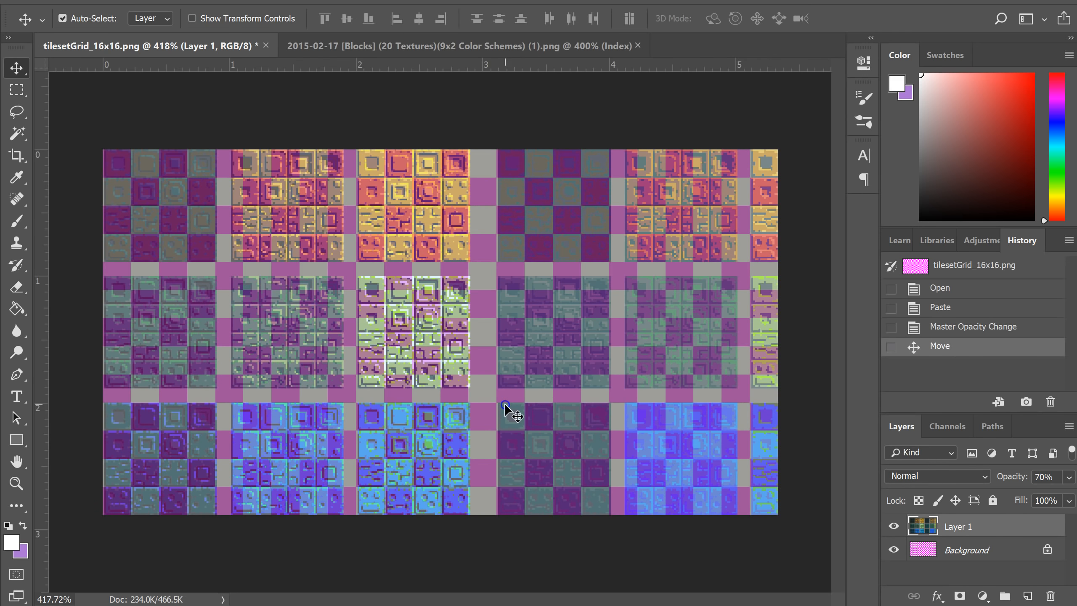
pyautogui.press('z')
pyautogui.click(106, 163)
pyautogui.moveTo(79, 144); pyautogui.dragTo(78, 142)
pyautogui.click(439, 563)
pyautogui.moveTo(467, 598); pyautogui.dragTo(450, 596)
pyautogui.scroll(1, 329, 209)
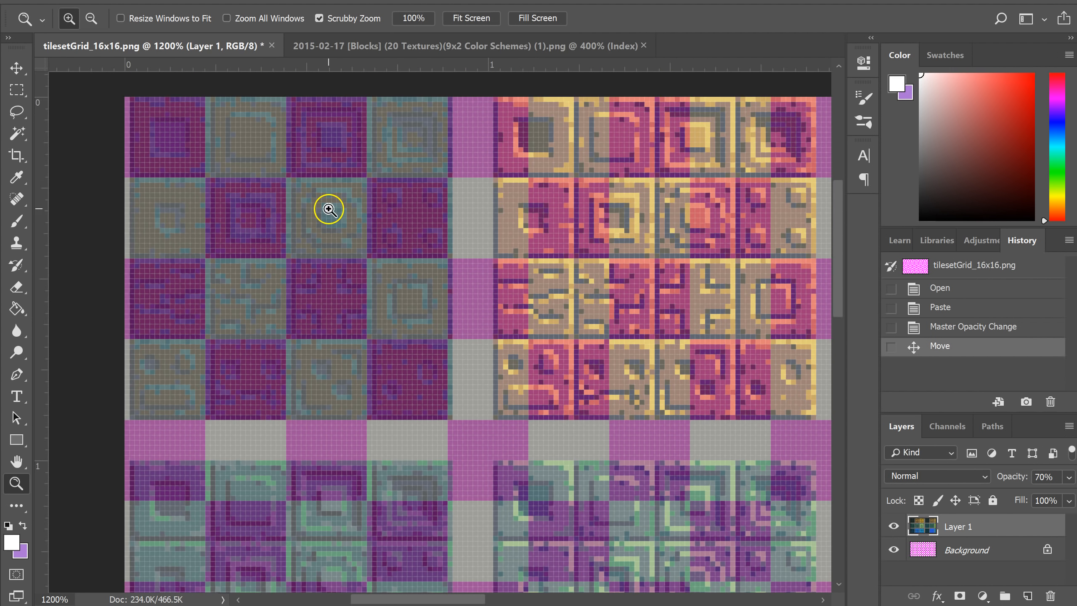
pyautogui.press('v')
pyautogui.moveTo(427, 335)
pyautogui.mouseDown()
pyautogui.moveTo(419, 351)
pyautogui.moveTo(427, 347)
pyautogui.moveTo(417, 336)
pyautogui.mouseUp()
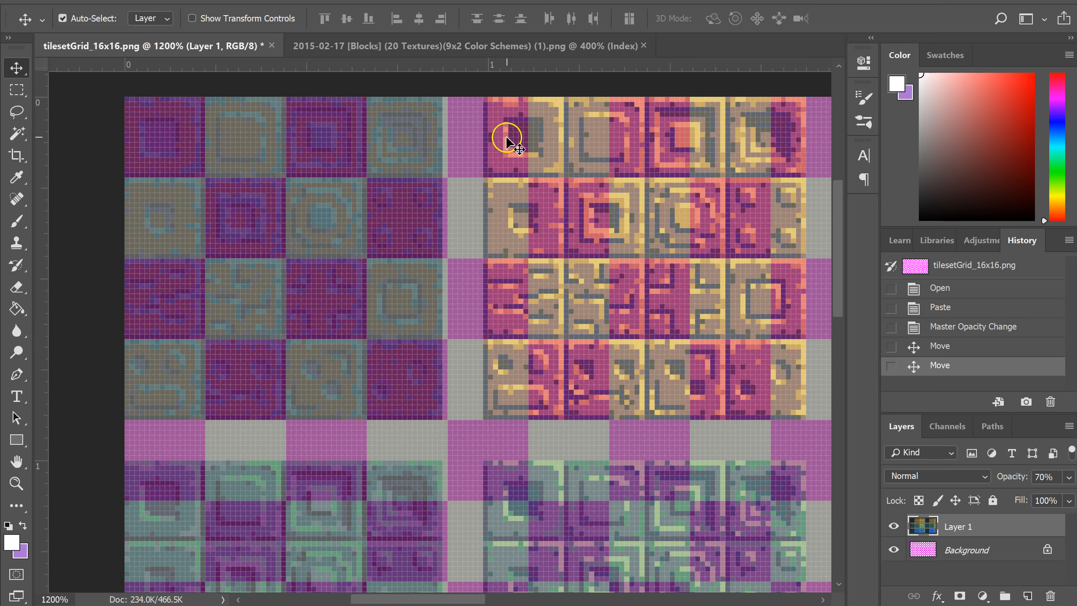
# - Select exactly the orange-brown 4×4 block set and move it onto the grid squares directly beside the dark set
pyautogui.press('m')
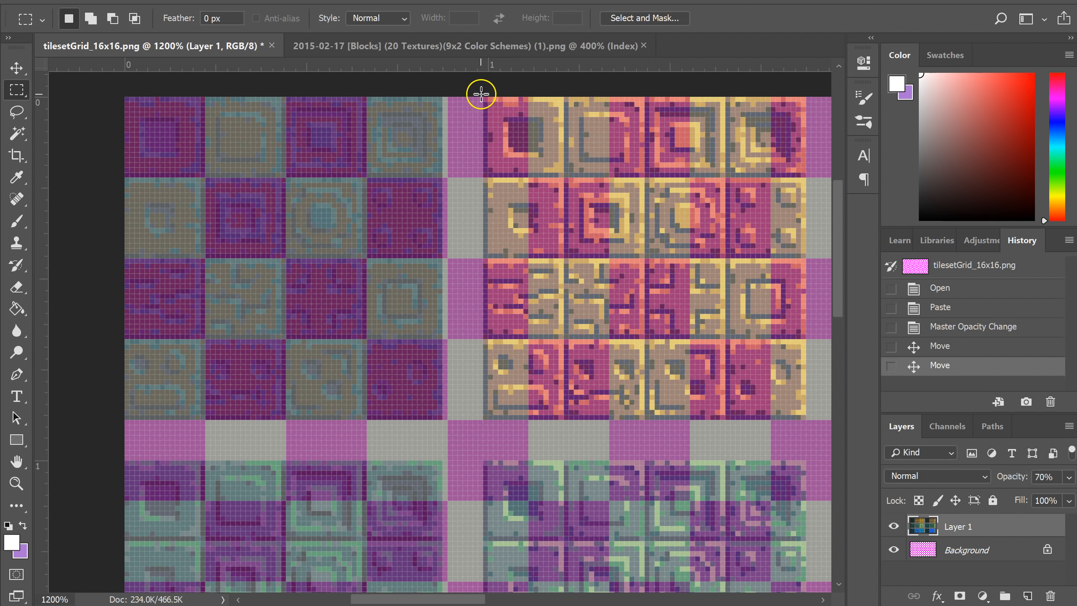
pyautogui.moveTo(484, 93); pyautogui.dragTo(806, 422)
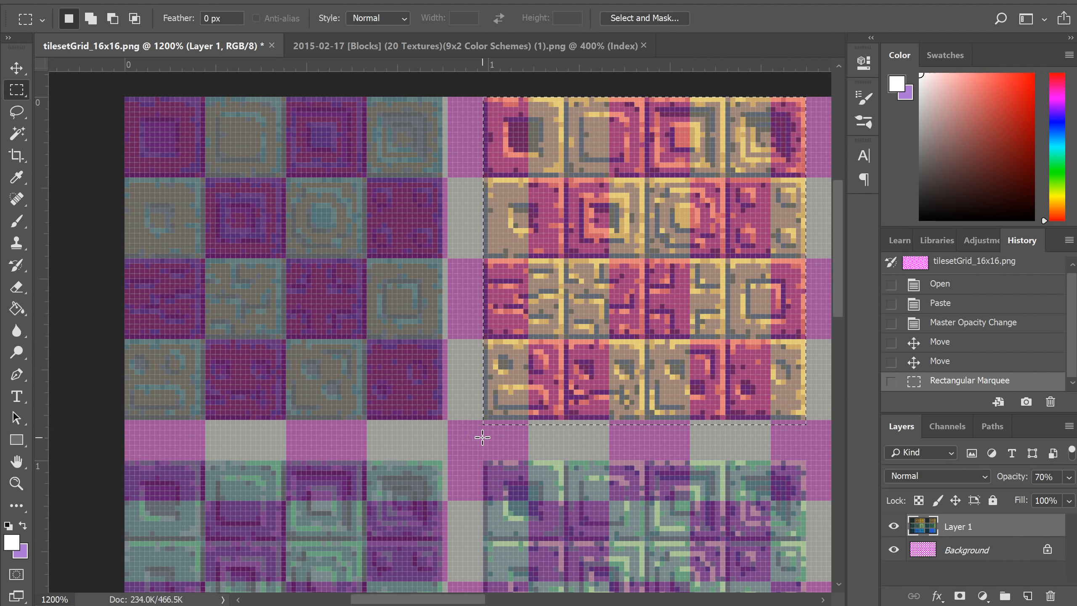
pyautogui.press('alt')
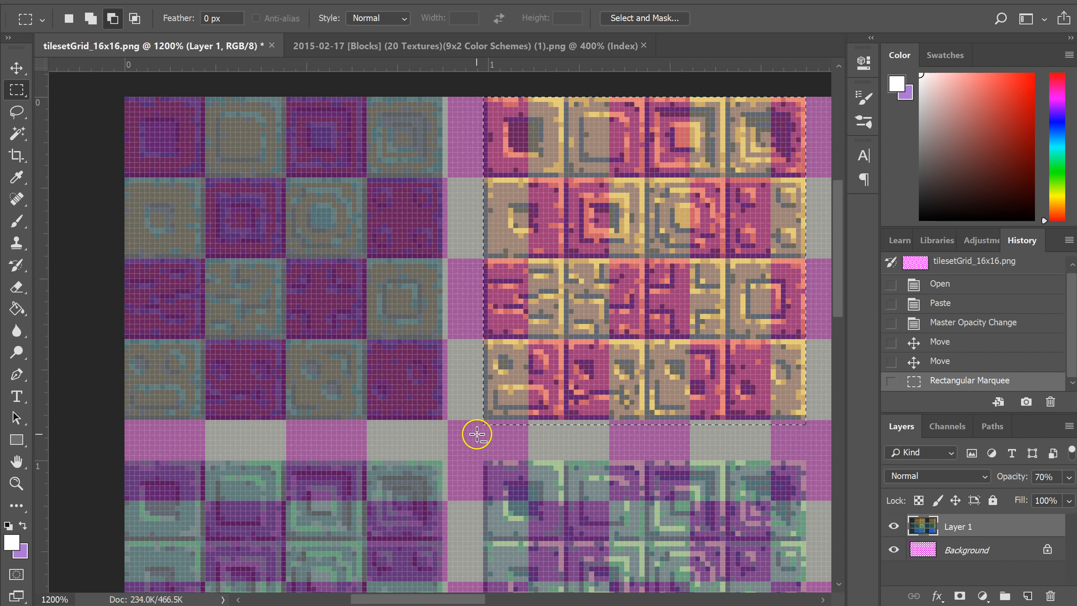
pyautogui.keyDown('alt'); pyautogui.moveTo(746, 454); pyautogui.dragTo(815, 428); pyautogui.keyUp('alt')
pyautogui.keyDown('alt'); pyautogui.moveTo(649, 423); pyautogui.dragTo(441, 421); pyautogui.keyUp('alt')
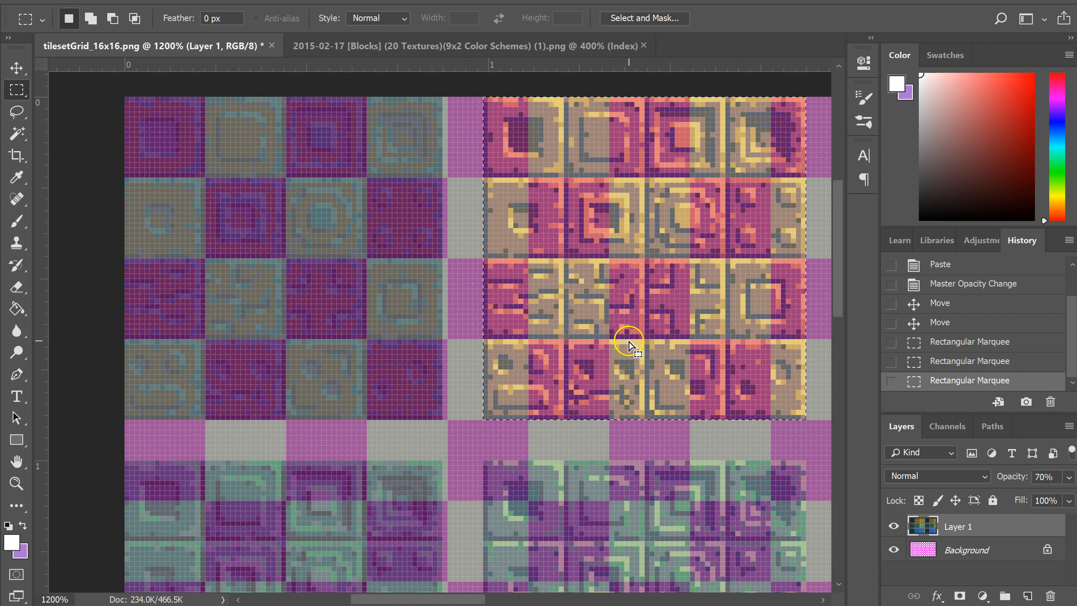
pyautogui.press('v')
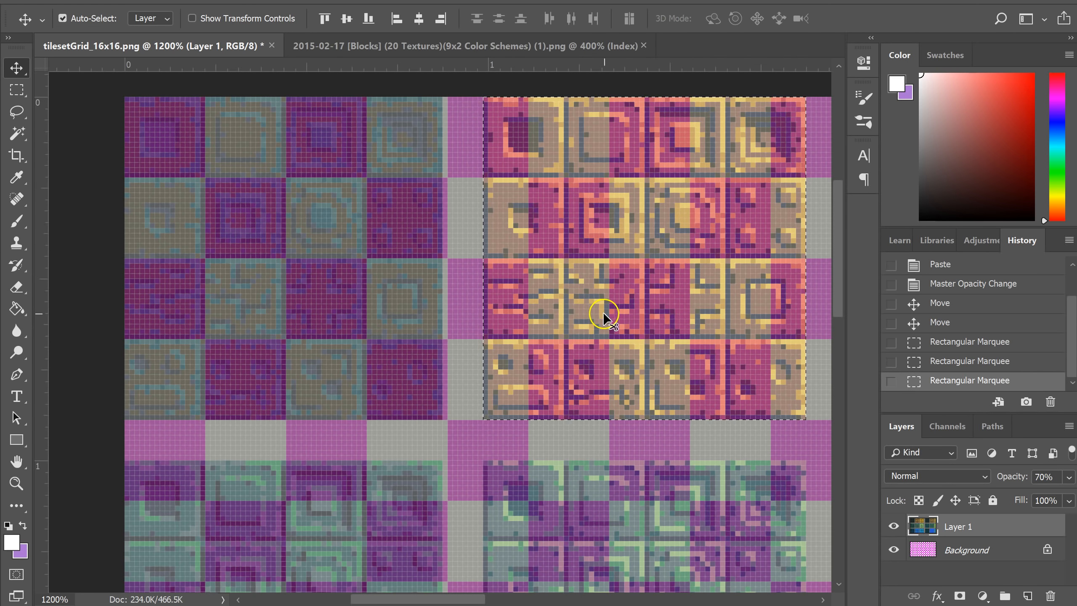
pyautogui.moveTo(613, 315); pyautogui.dragTo(579, 318)
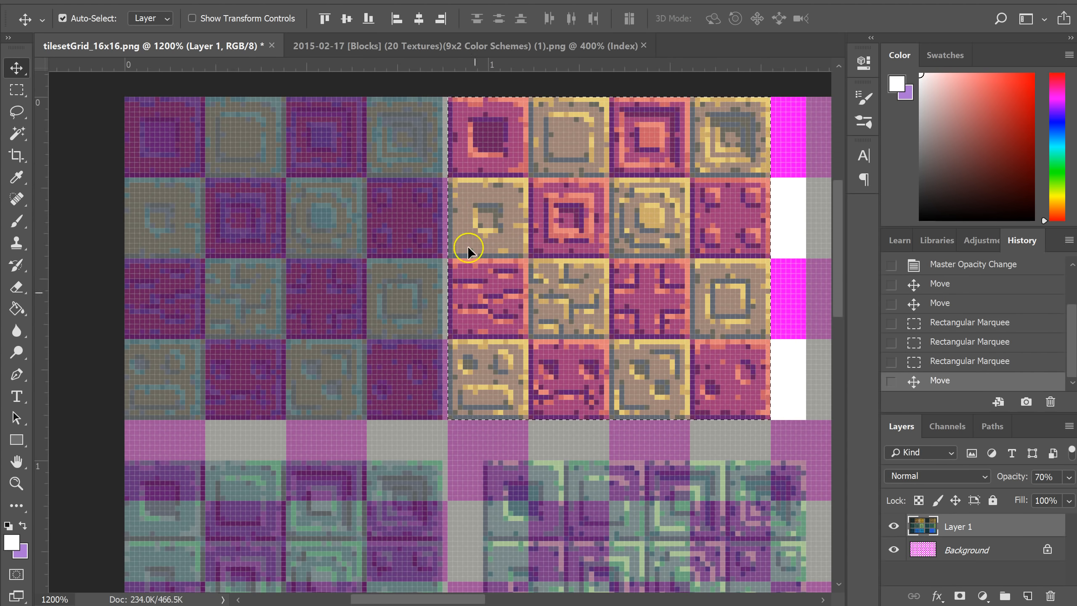
# - Check the layer with the checkered background hidden, restore the background, and set Layer 1's opacity to 93%
pyautogui.click(894, 550)
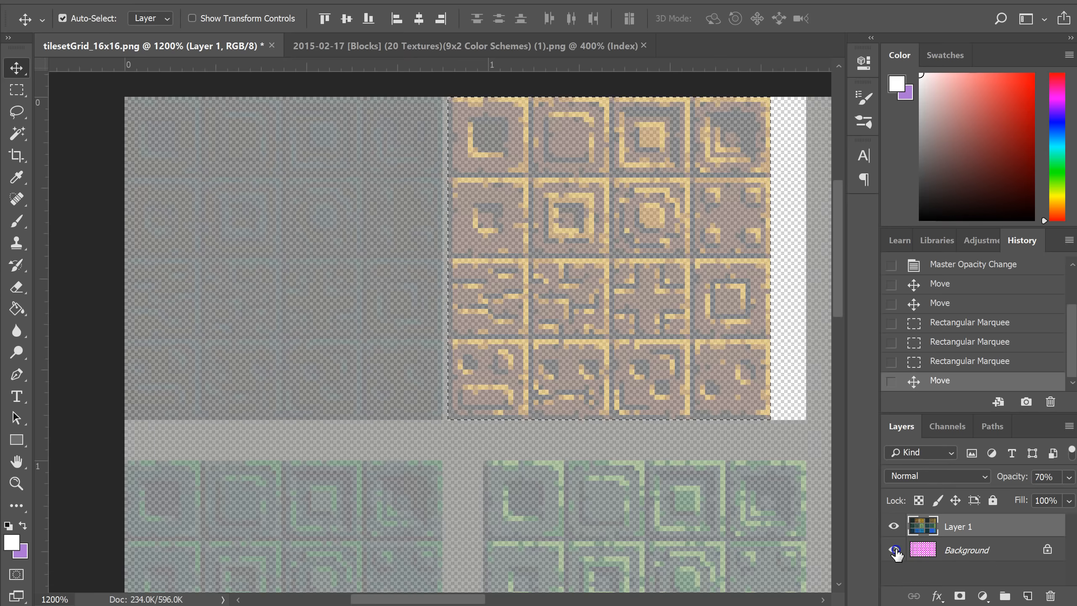
pyautogui.click(894, 551)
pyautogui.click(1068, 477)
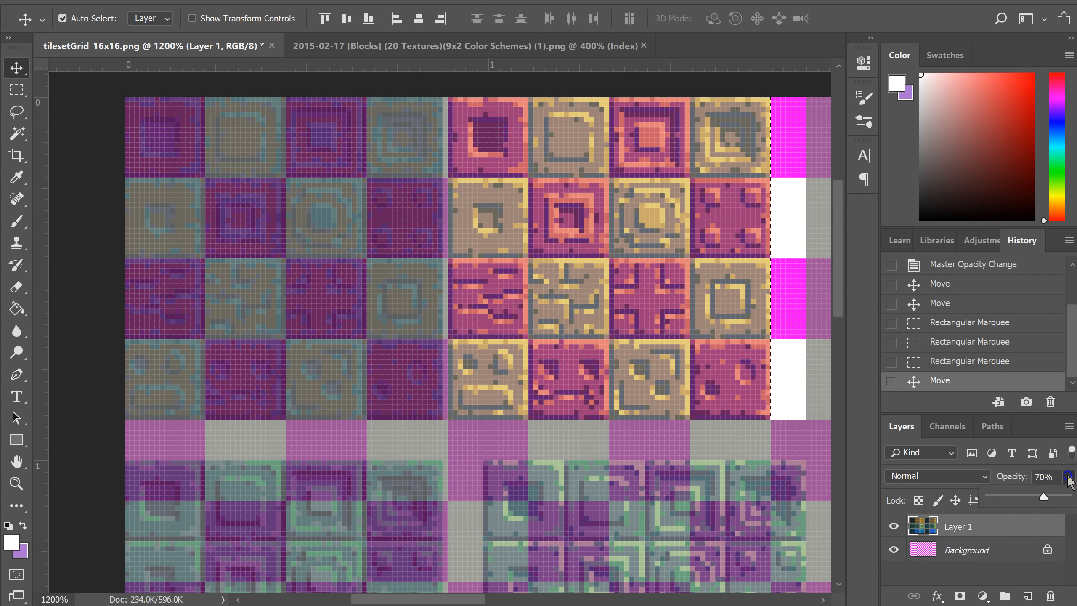
pyautogui.moveTo(1061, 501); pyautogui.dragTo(1062, 501)
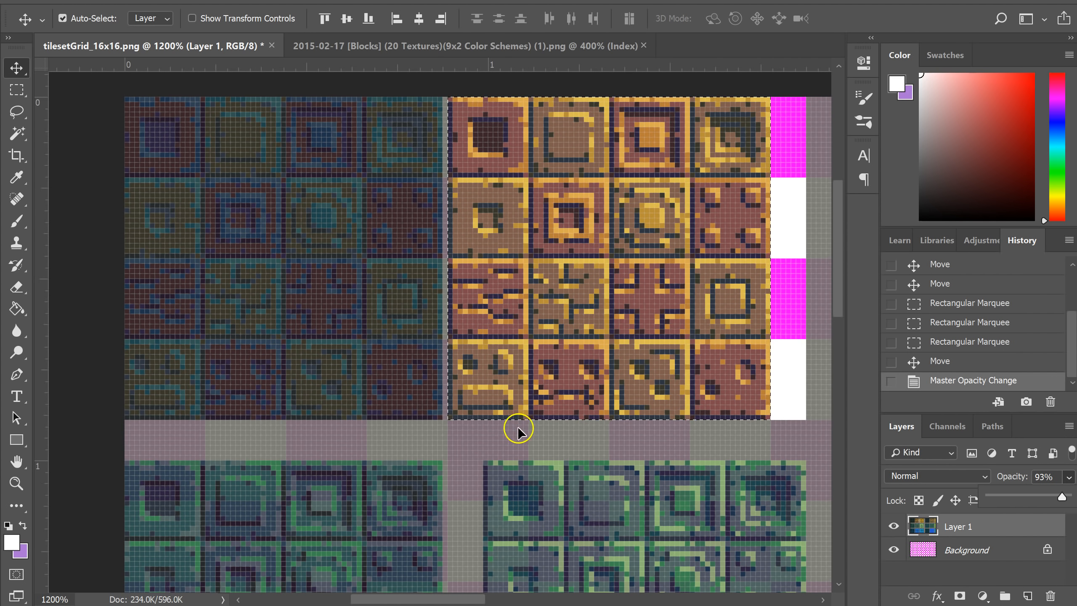
# - Delete all block sets on Layer 1 beyond and below the two aligned upper-left sets, and clear the selection
pyautogui.hscroll(2, 558, 437)
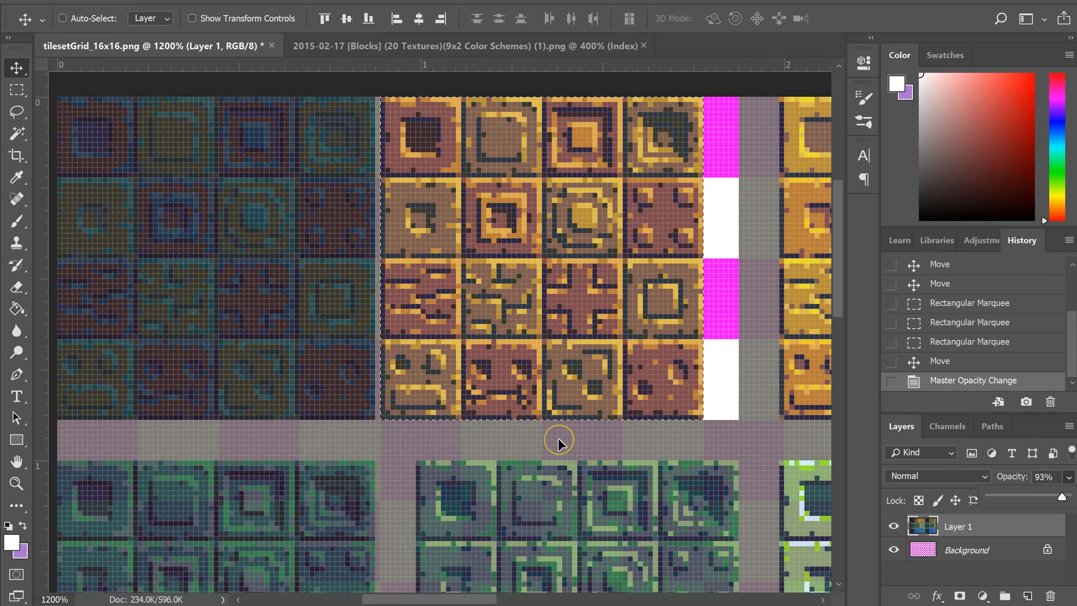
pyautogui.keyDown('alt'); pyautogui.scroll(-5, 517, 432); pyautogui.keyUp('alt')
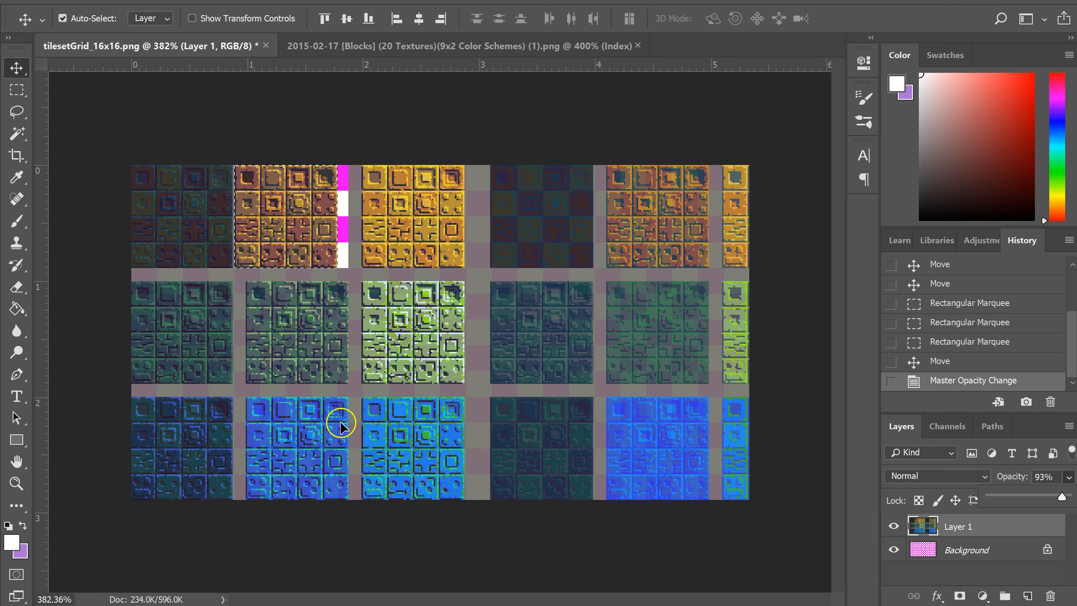
pyautogui.click(510, 379)
pyautogui.click(225, 220)
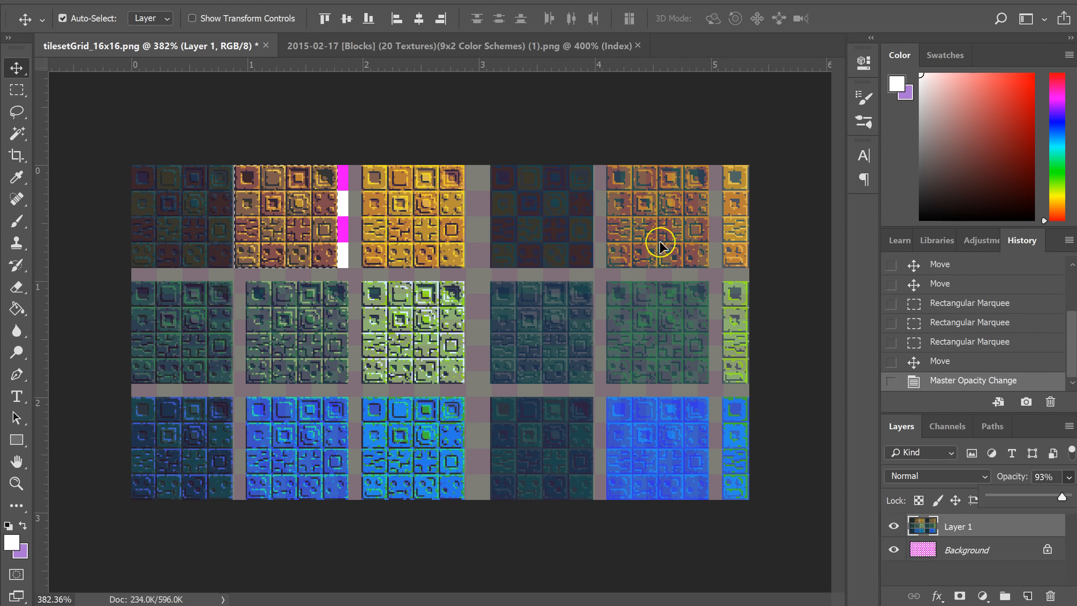
pyautogui.press('m')
pyautogui.moveTo(345, 156); pyautogui.dragTo(797, 548)
pyautogui.press('Delete')
pyautogui.moveTo(593, 497); pyautogui.dragTo(88, 270)
pyautogui.press('Delete')
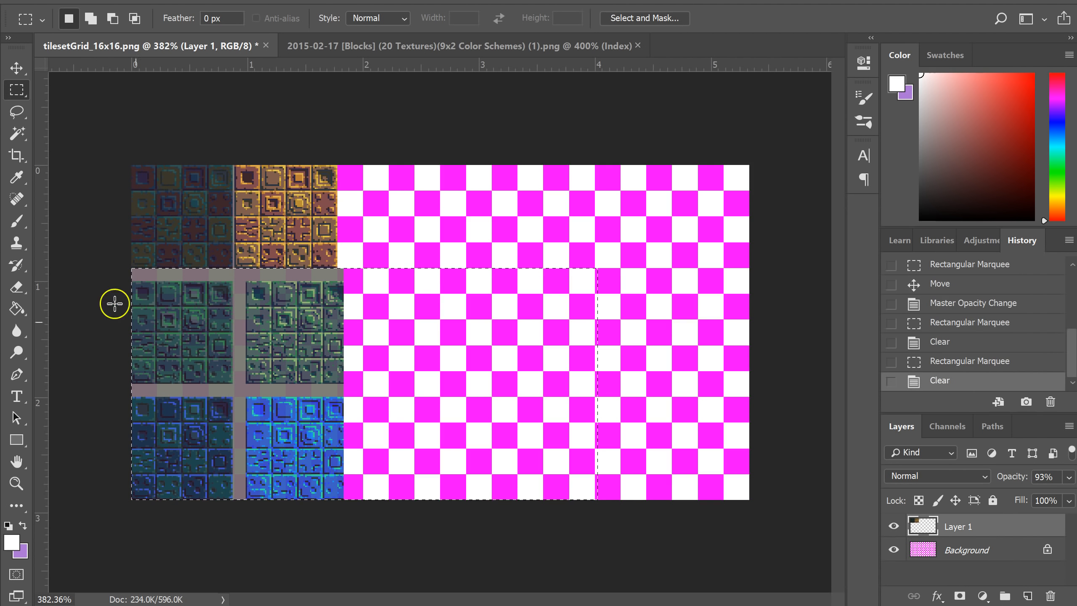
pyautogui.hotkey('ctrl', 'd')
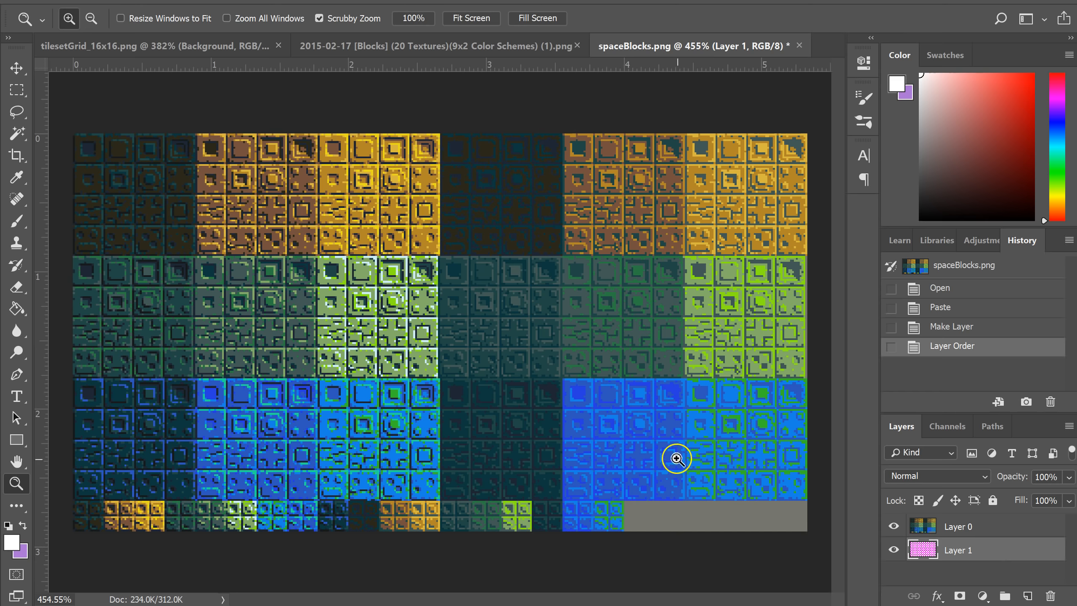
# - Switch to the browser, return to the OpenGameArt search results, and open the Golden UI asset in the first row
pyautogui.hotkey('alt', 'Tab')
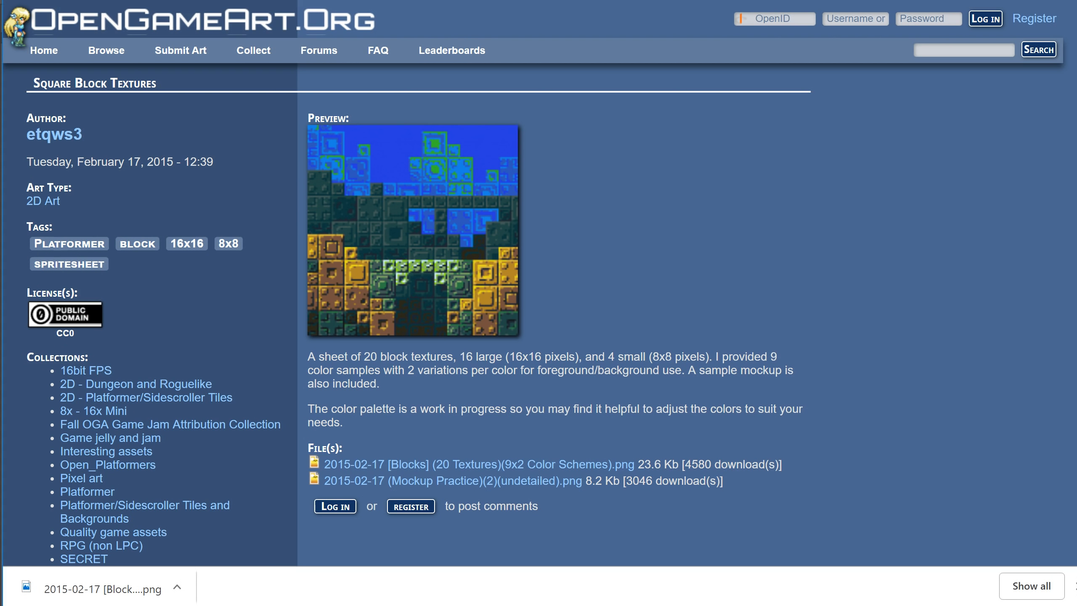
pyautogui.hotkey('alt', 'Left')
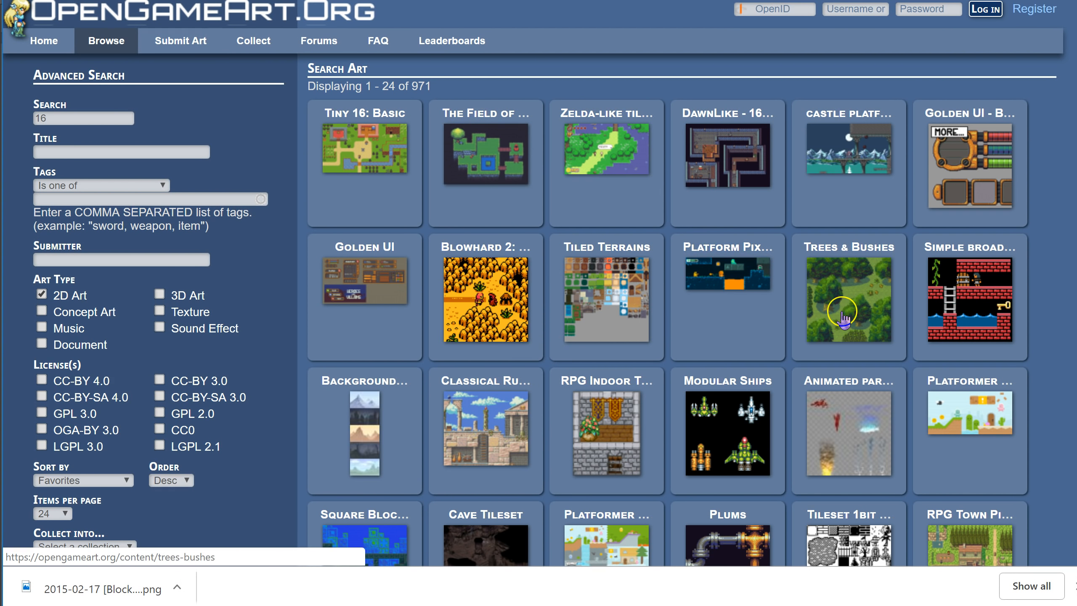
pyautogui.click(971, 172)
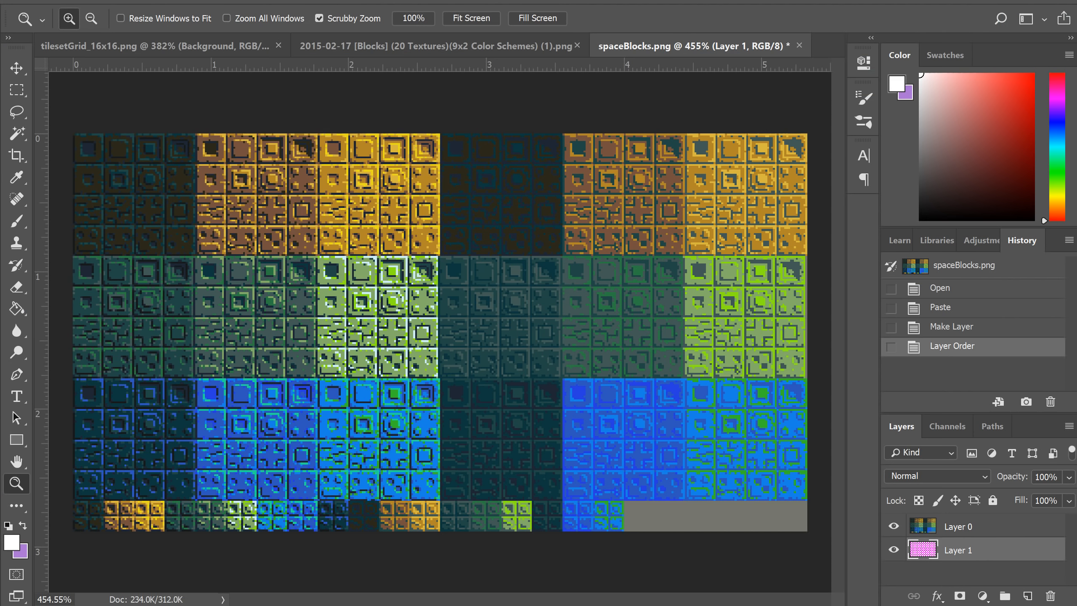
# - Compare the spaceBlocks.png tiles with the checkered 16x16 grid by hiding and restoring Layer 0 and Layer 1 in turn
pyautogui.click(894, 527)
pyautogui.click(893, 527)
pyautogui.click(894, 526)
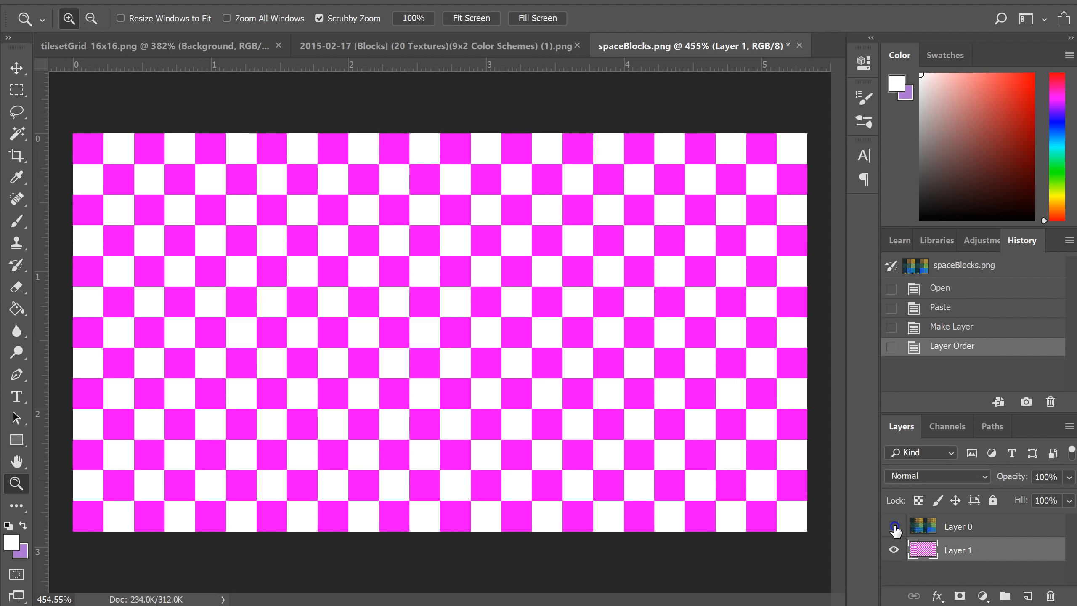
pyautogui.click(894, 527)
pyautogui.click(894, 549)
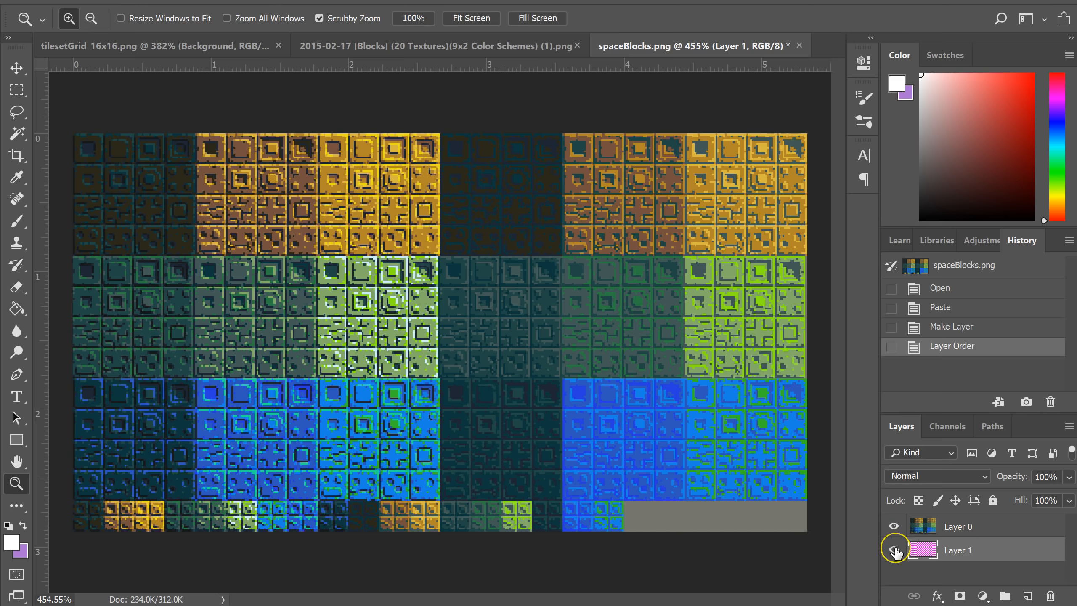
pyautogui.click(894, 550)
pyautogui.click(895, 550)
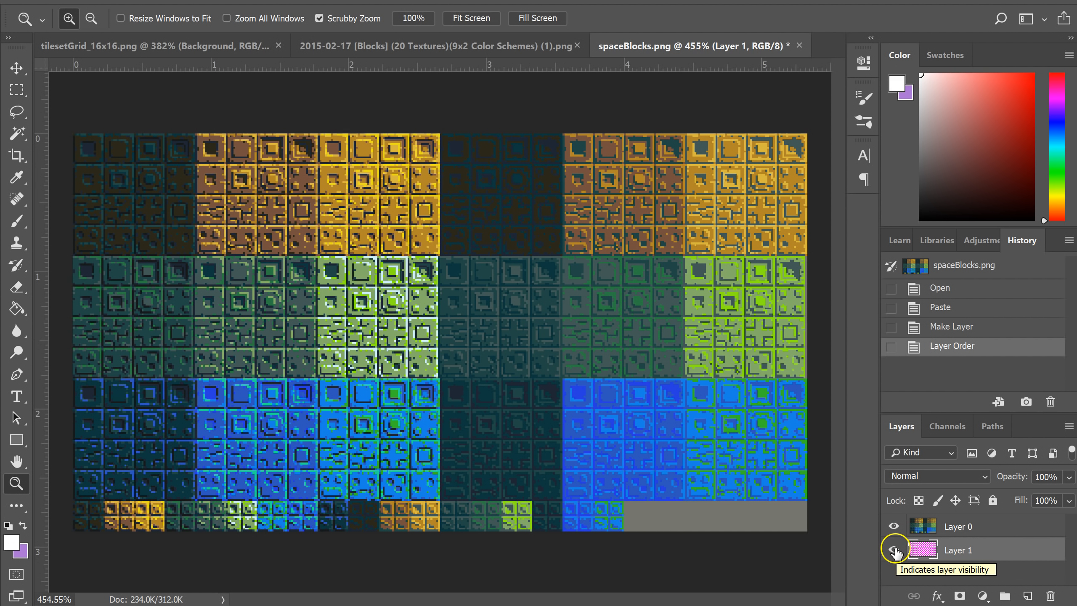
pyautogui.click(894, 551)
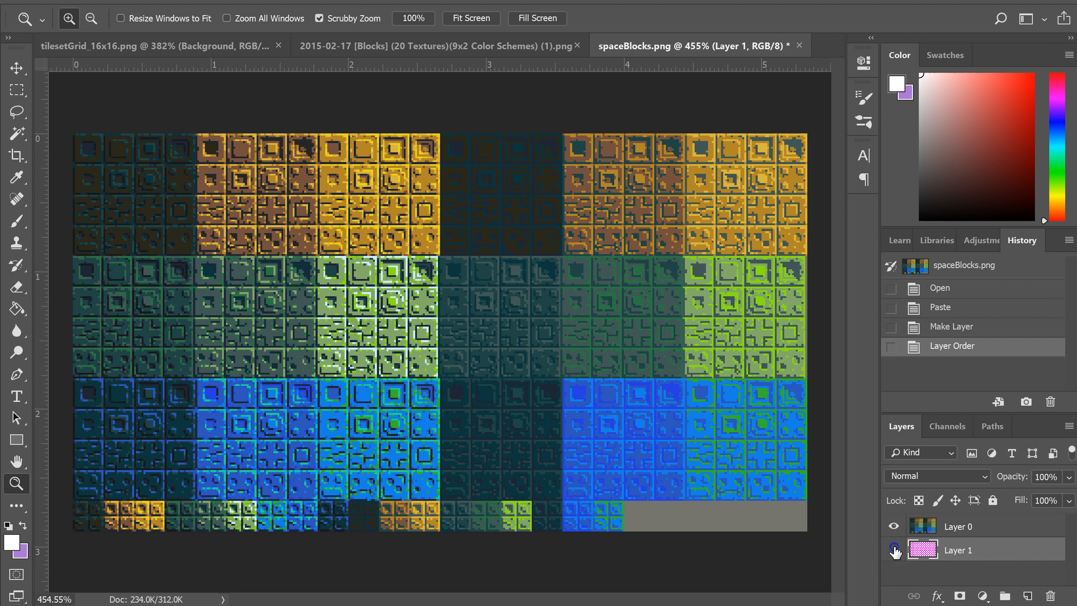
pyautogui.click(927, 559)
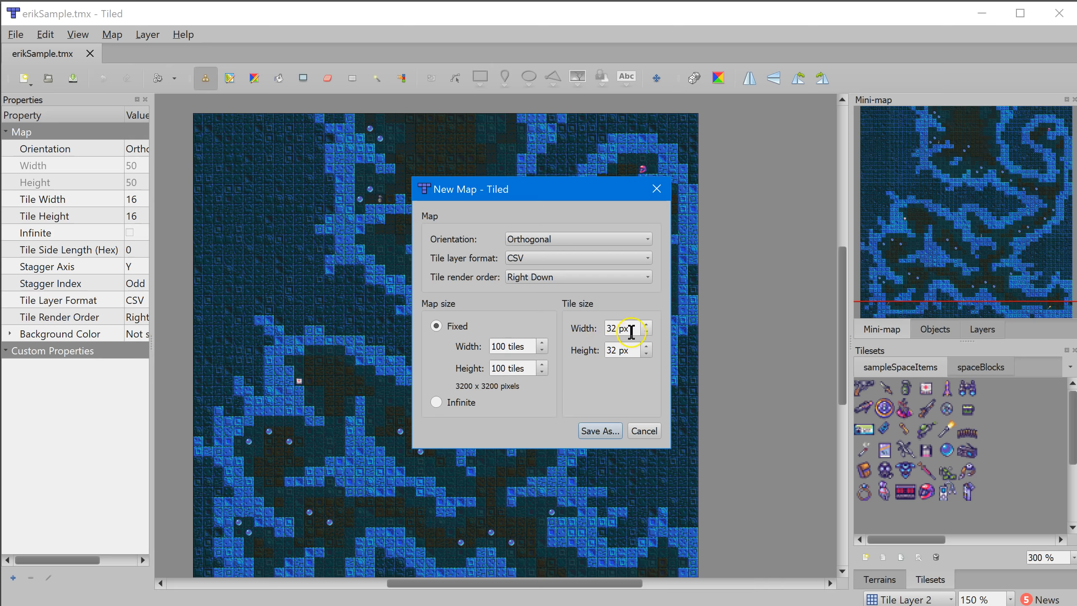
# - In Tiled, set the new map's tile width and tile height to 16 px
pyautogui.click(617, 329)
pyautogui.write('16')
pyautogui.click(617, 351)
pyautogui.write('16')
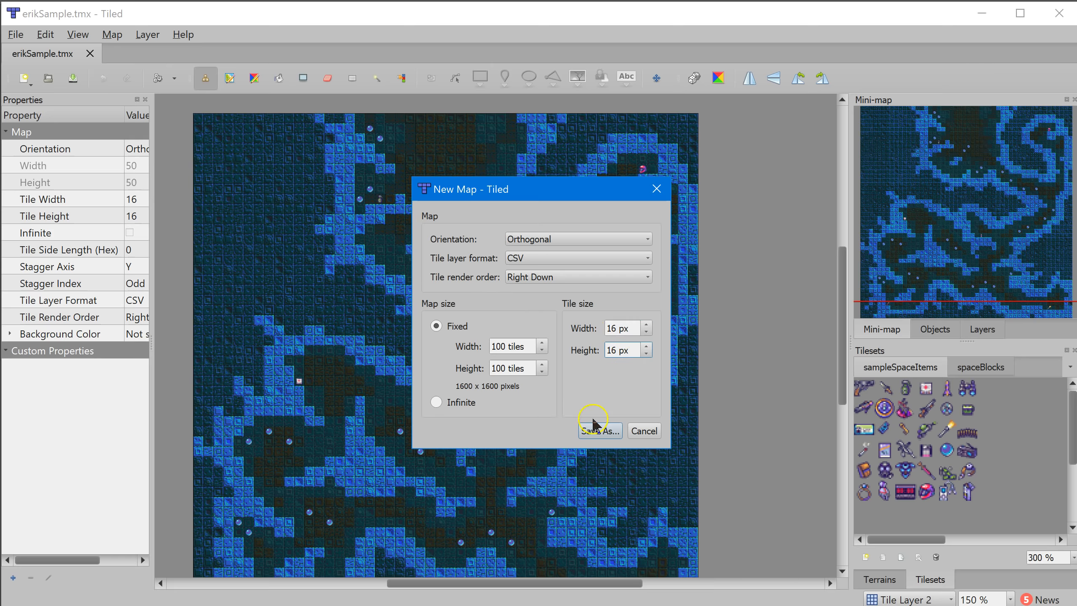
# - Save the new map as sampleTwo in the Tilesets folder
pyautogui.click(598, 432)
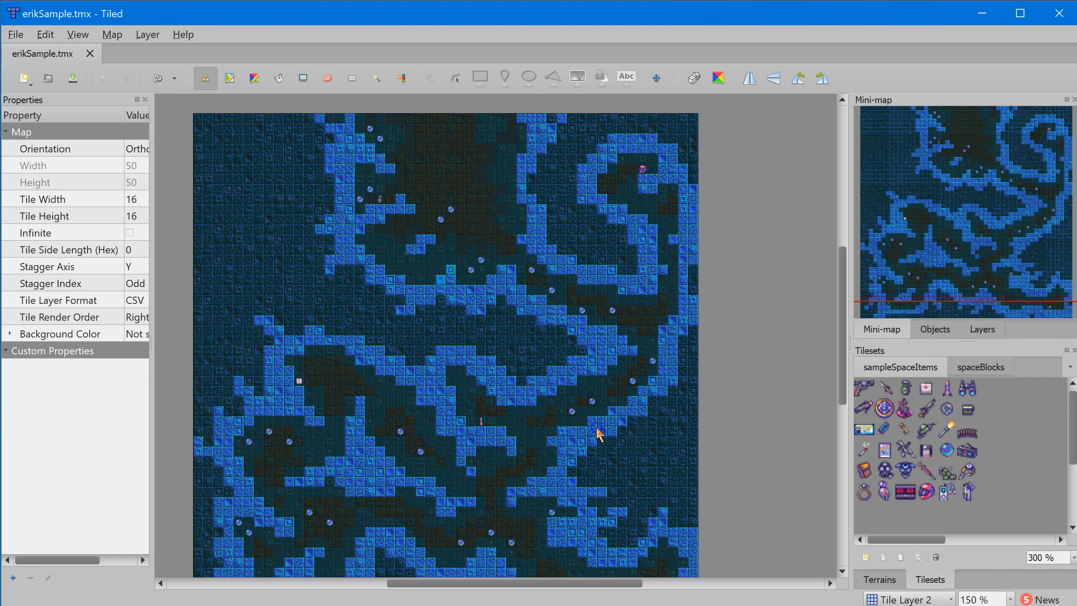
pyautogui.write('saml')
pyautogui.press('BackSpace')
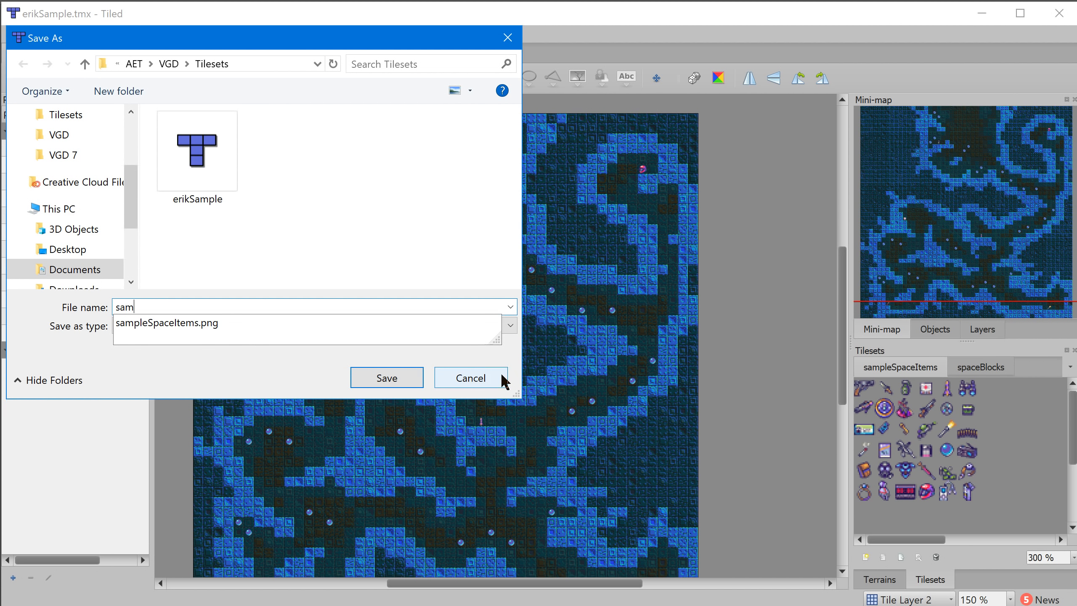
pyautogui.write('pleT')
pyautogui.press('Return')
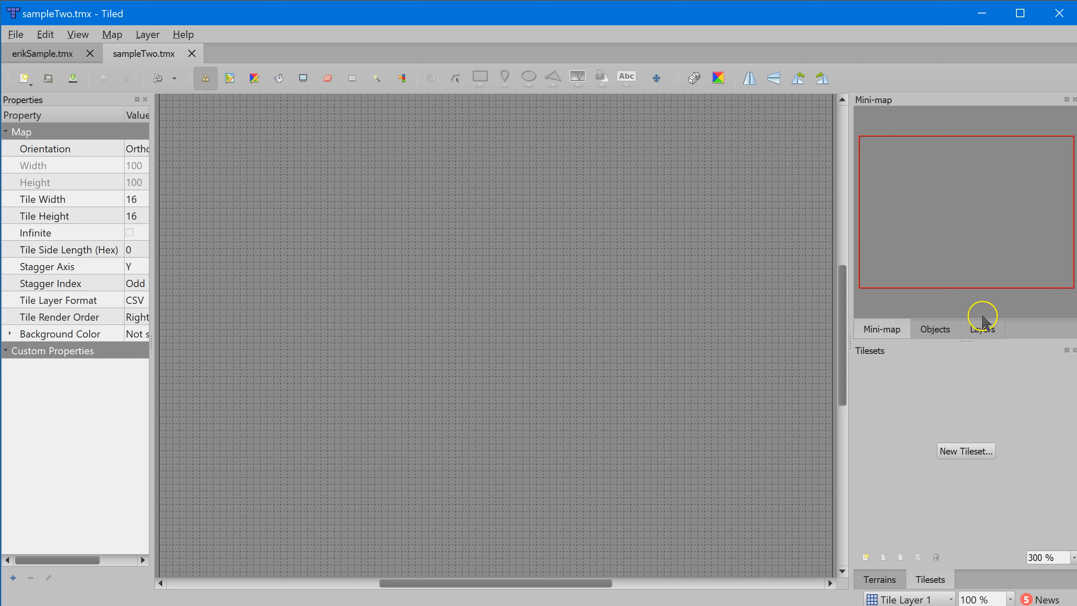
# - Start a new tileset for the map with spaceBlocks.png as its source image
pyautogui.click(882, 578)
pyautogui.click(928, 579)
pyautogui.click(888, 579)
pyautogui.click(929, 581)
pyautogui.click(971, 452)
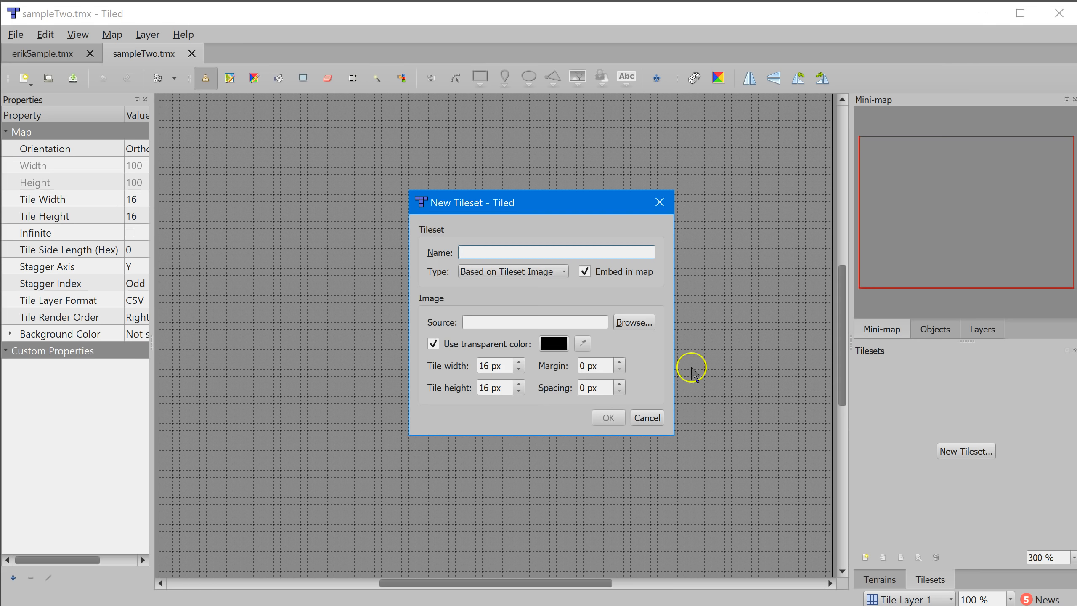
pyautogui.click(646, 326)
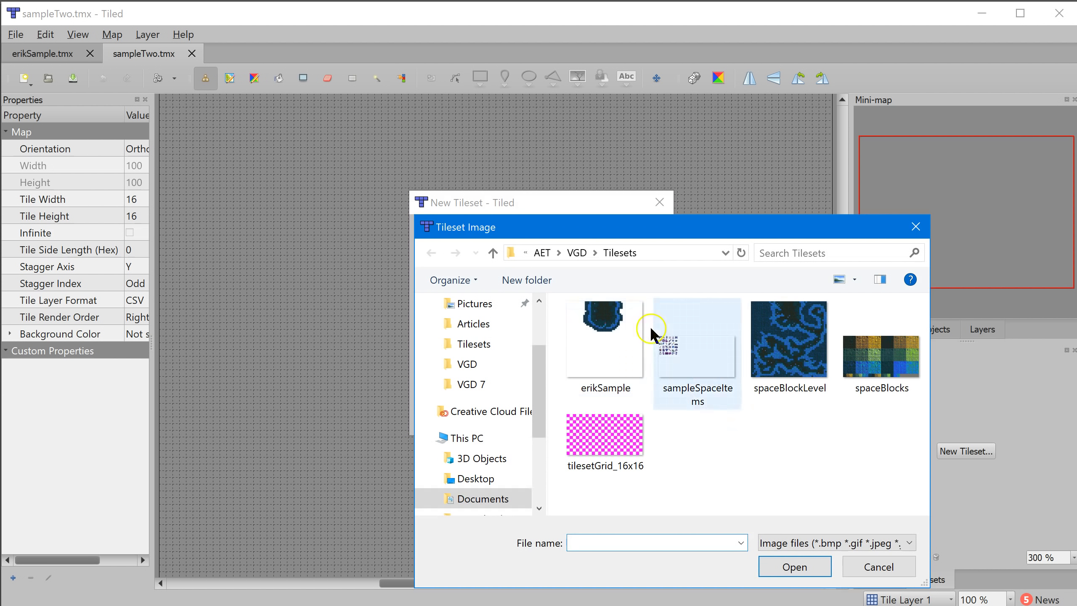
pyautogui.doubleClick(877, 369)
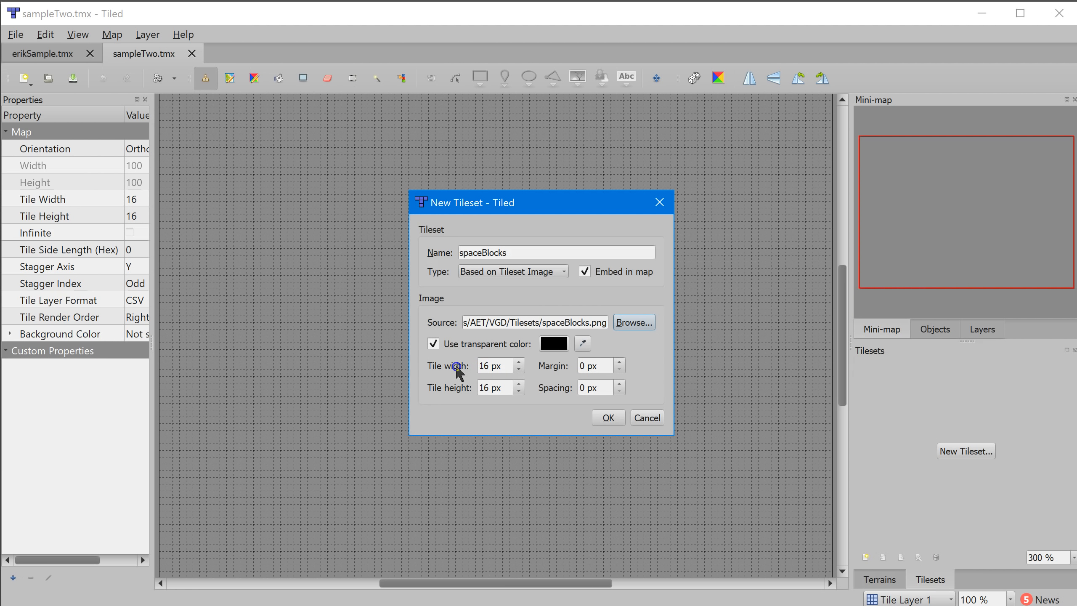
# - Pick the image's plain grey area as the transparent color and create the spaceBlocks tileset
pyautogui.click(583, 346)
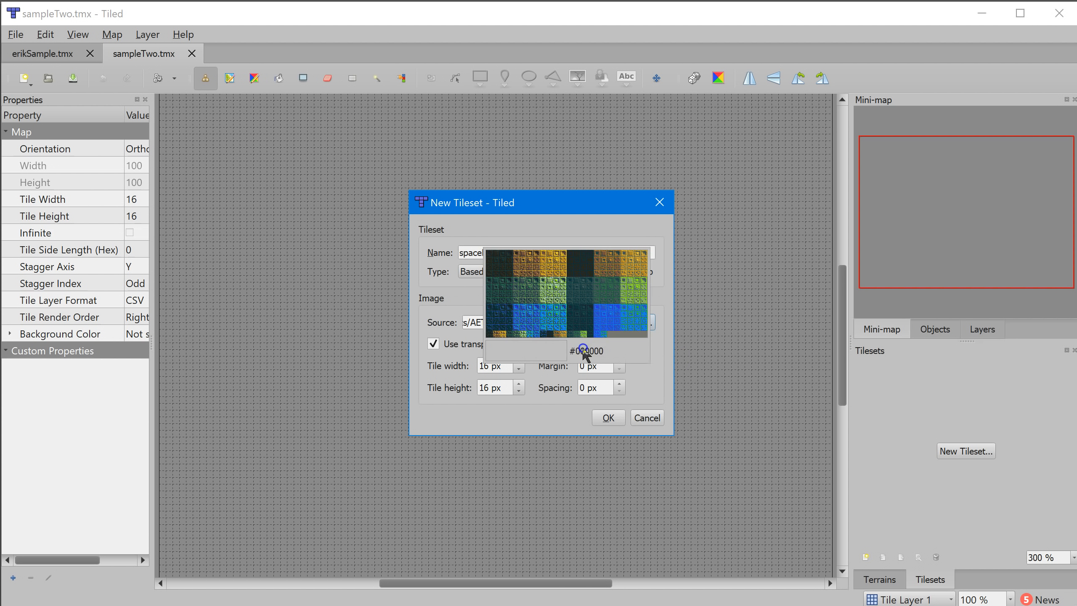
pyautogui.click(623, 335)
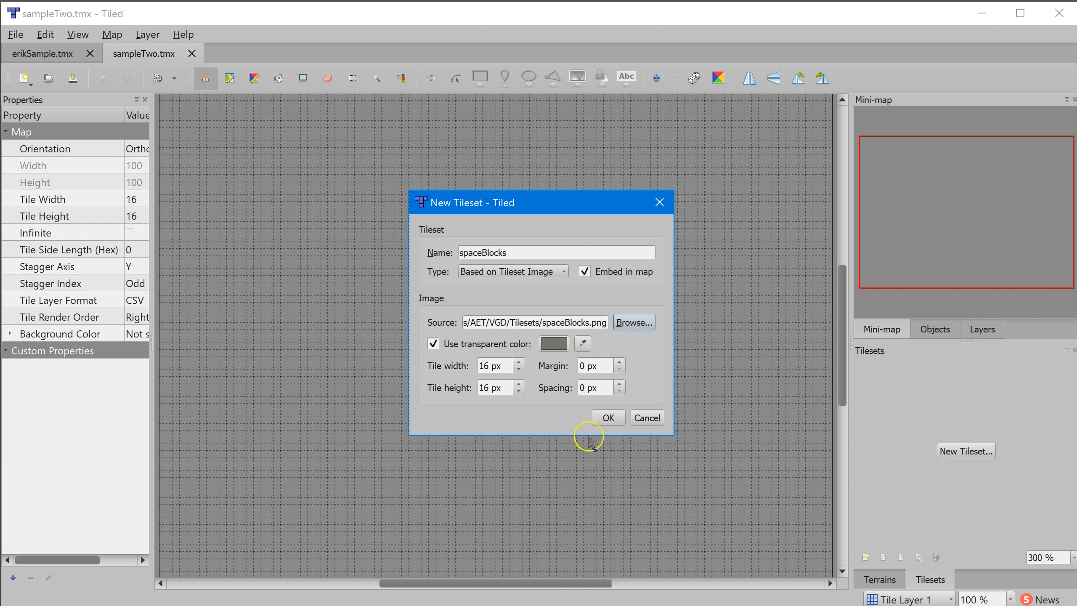
pyautogui.click(608, 417)
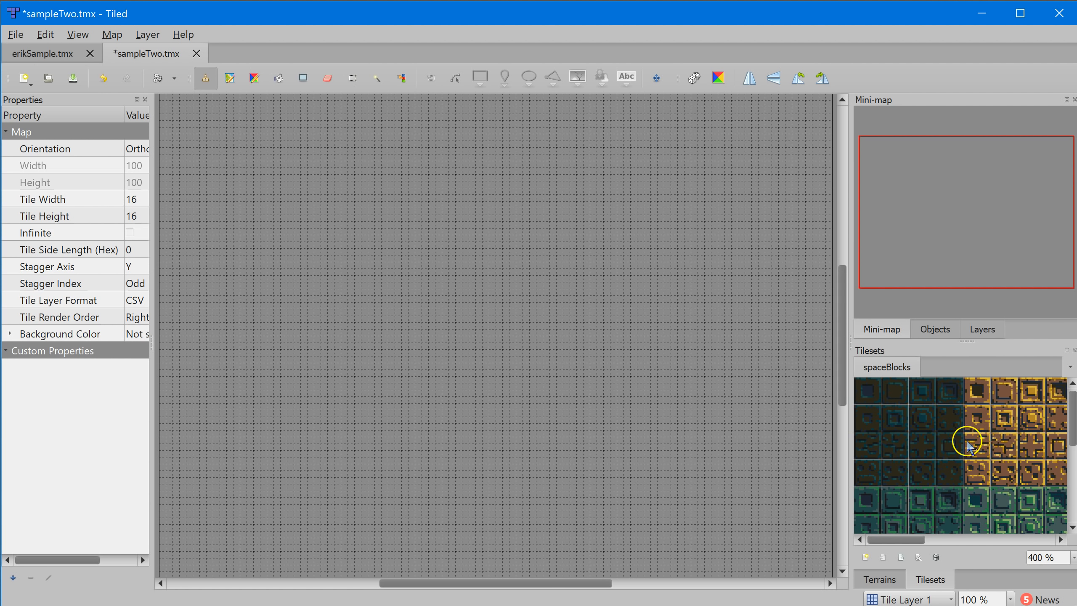
pyautogui.keyDown('ctrl'); pyautogui.scroll(-1, 964, 446); pyautogui.keyUp('ctrl')
pyautogui.keyDown('ctrl'); pyautogui.scroll(-6, 965, 445); pyautogui.keyUp('ctrl')
pyautogui.keyDown('ctrl'); pyautogui.scroll(7, 965, 446); pyautogui.keyUp('ctrl')
pyautogui.keyDown('ctrl'); pyautogui.scroll(1, 965, 448); pyautogui.keyUp('ctrl')
pyautogui.keyDown('ctrl'); pyautogui.scroll(-4, 966, 448); pyautogui.keyUp('ctrl')
pyautogui.keyDown('ctrl'); pyautogui.scroll(3, 967, 449); pyautogui.keyUp('ctrl')
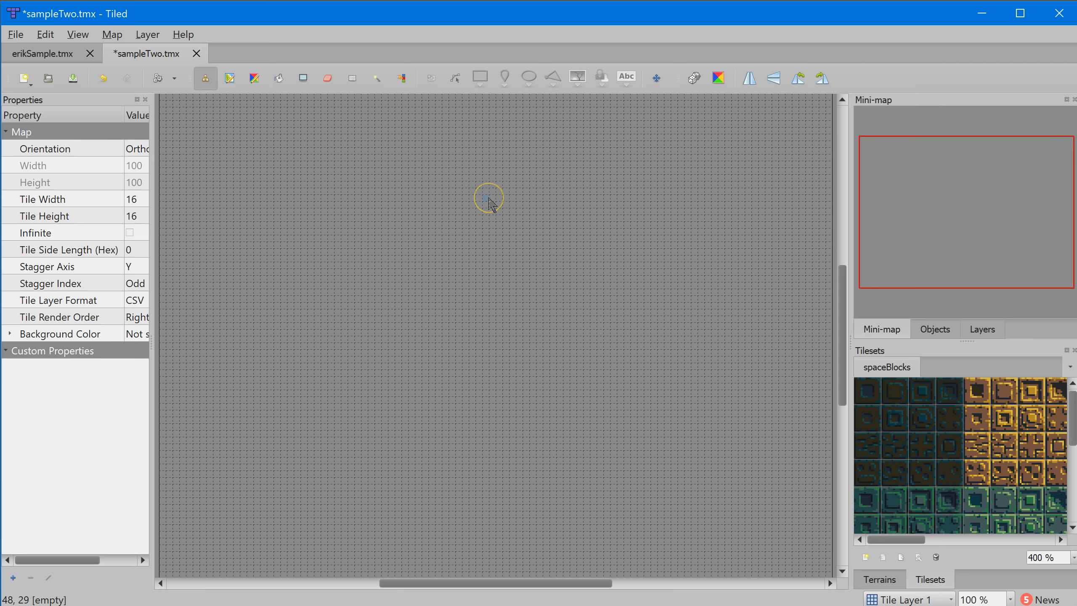
pyautogui.keyDown('ctrl'); pyautogui.scroll(2, 490, 203); pyautogui.keyUp('ctrl')
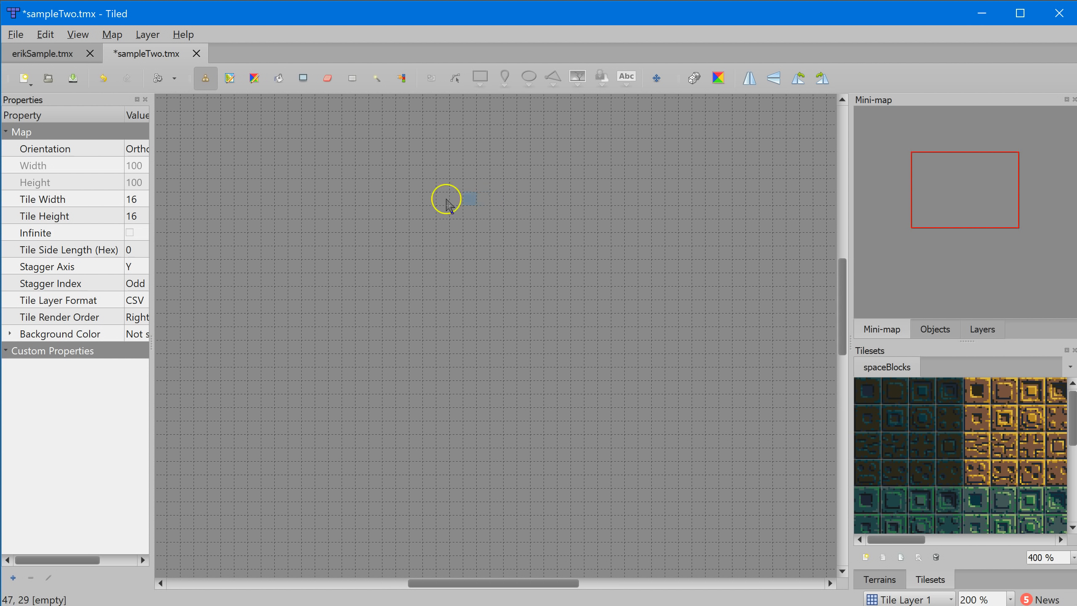
pyautogui.keyDown('ctrl'); pyautogui.scroll(4, 416, 185); pyautogui.keyUp('ctrl')
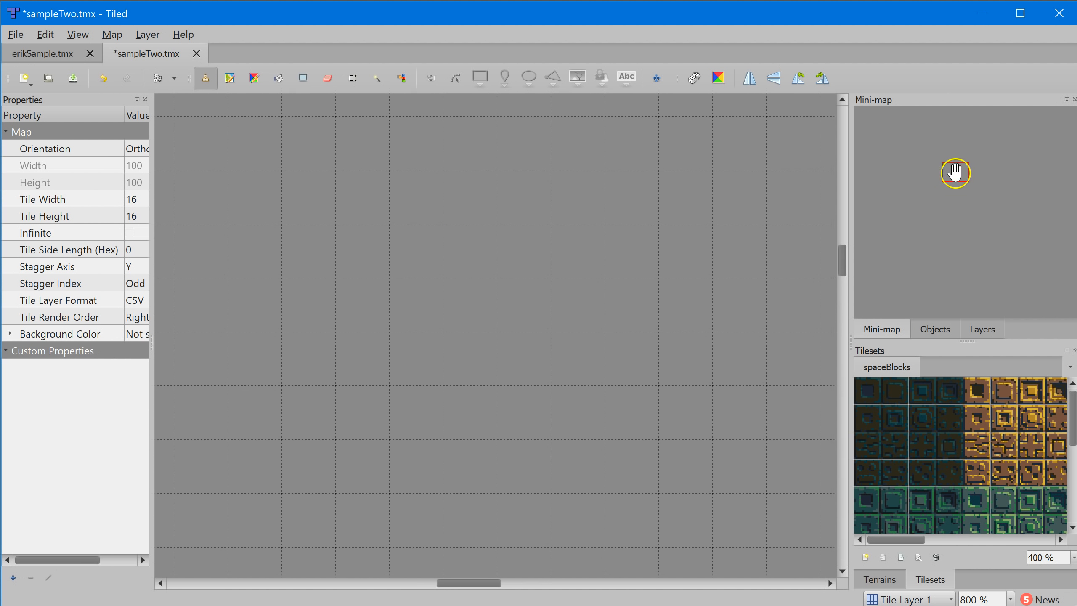
# - Place the tileset's first dark tile in the map's lower-left corner cell and a different dark tile in the cell directly beside it
pyautogui.keyDown('ctrl'); pyautogui.scroll(-2, 488, 301); pyautogui.keyUp('ctrl')
pyautogui.moveTo(952, 178); pyautogui.dragTo(876, 307)
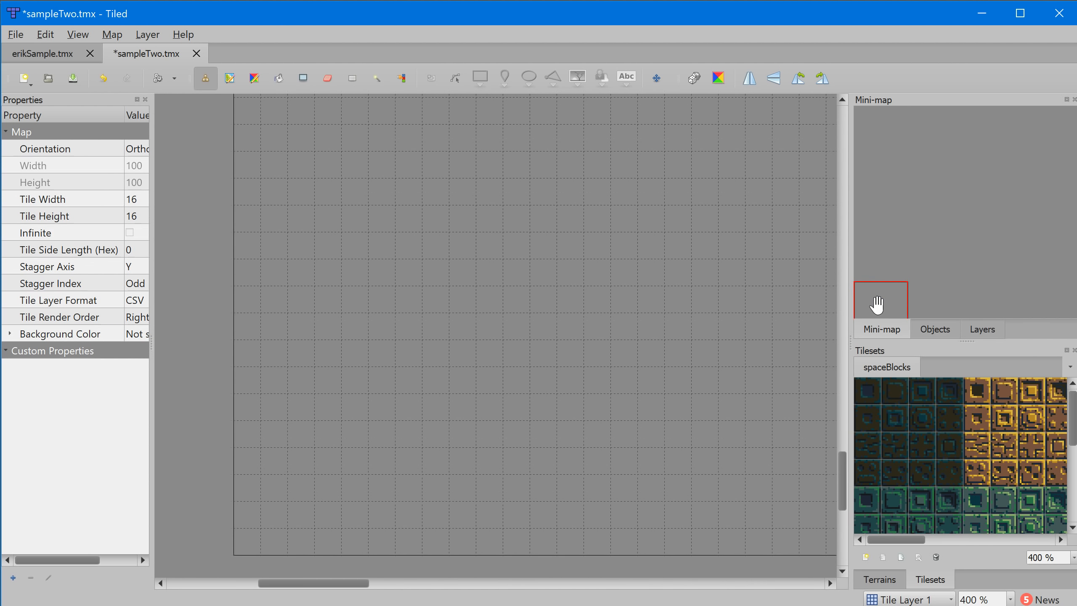
pyautogui.click(866, 394)
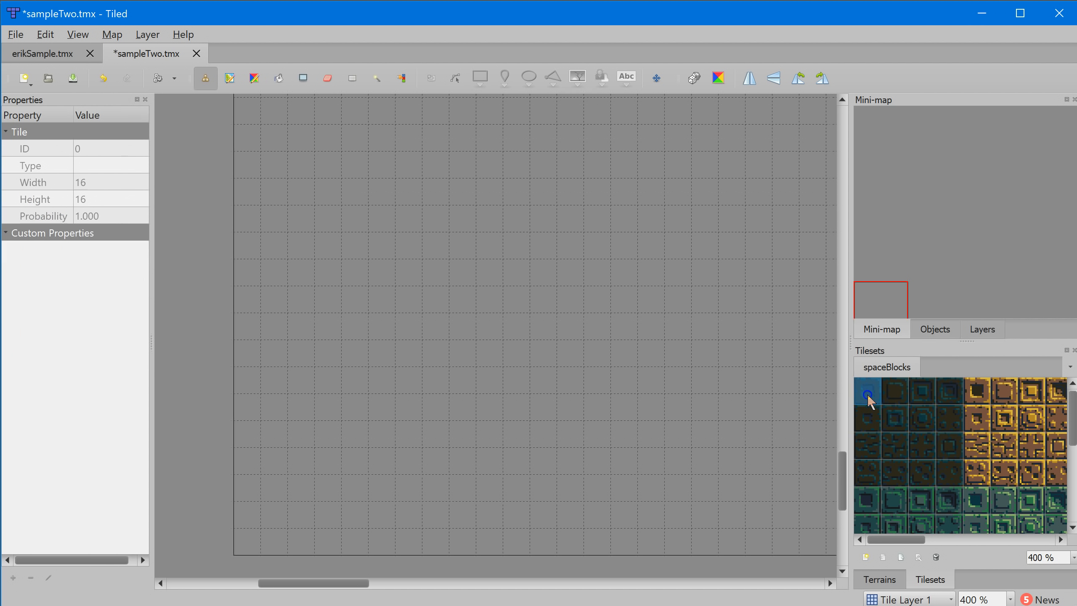
pyautogui.click(259, 542)
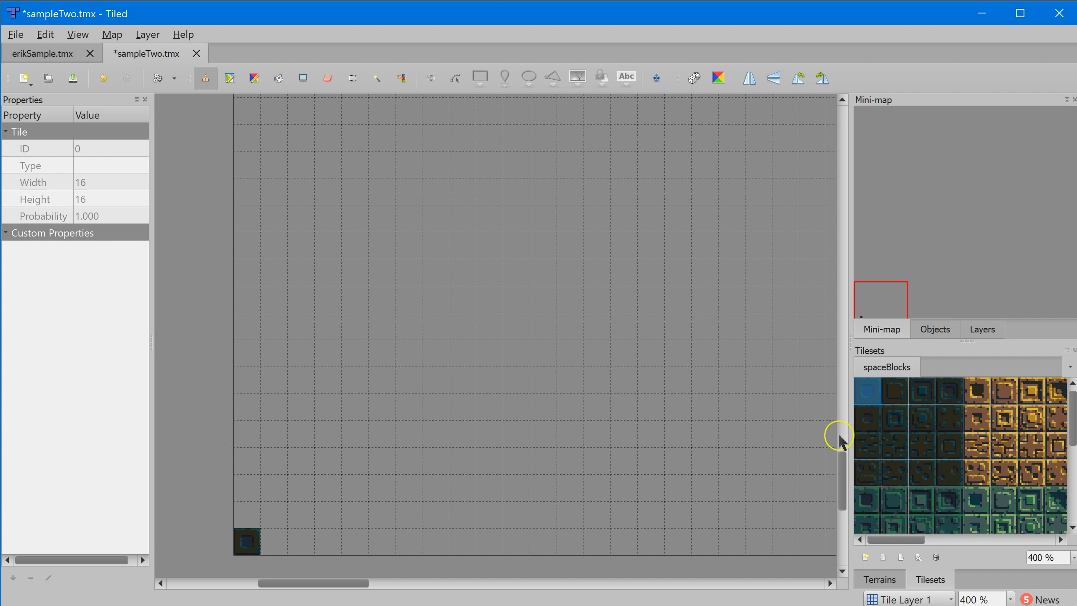
pyautogui.click(896, 444)
pyautogui.click(274, 541)
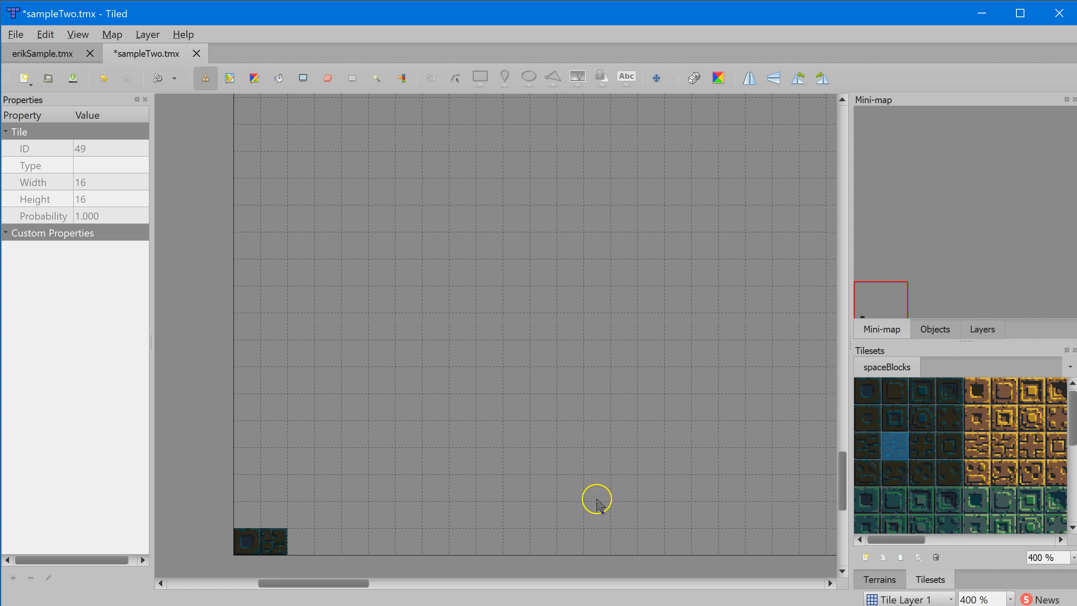
# - Place a dark tile in the third cell of the map's bottom row and another one row higher in the fourth column
pyautogui.click(949, 472)
pyautogui.click(308, 540)
pyautogui.click(949, 447)
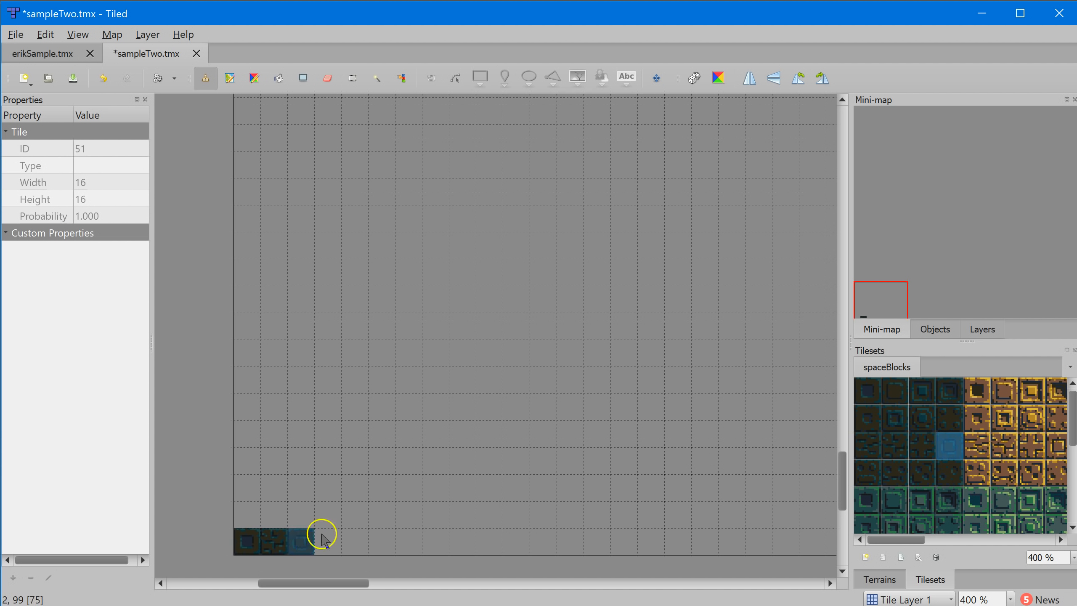
pyautogui.click(328, 516)
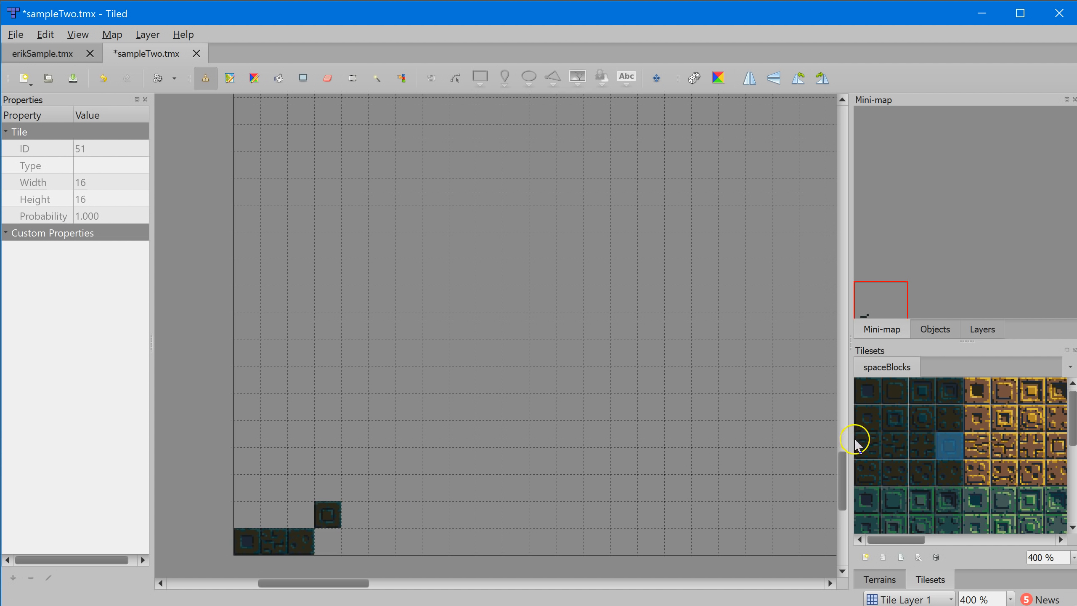
# - Stamp multi-tile selections of dark blocks along the map's bottom edge: a row of four, a 2×2 block, and a block two wide and three high
pyautogui.moveTo(865, 394); pyautogui.dragTo(949, 389)
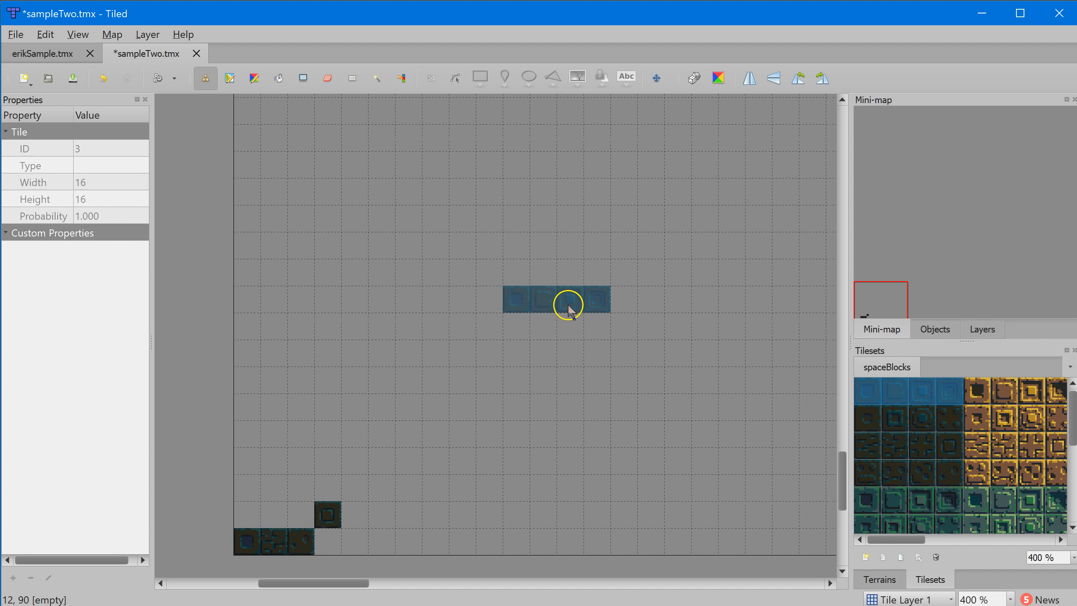
pyautogui.click(387, 534)
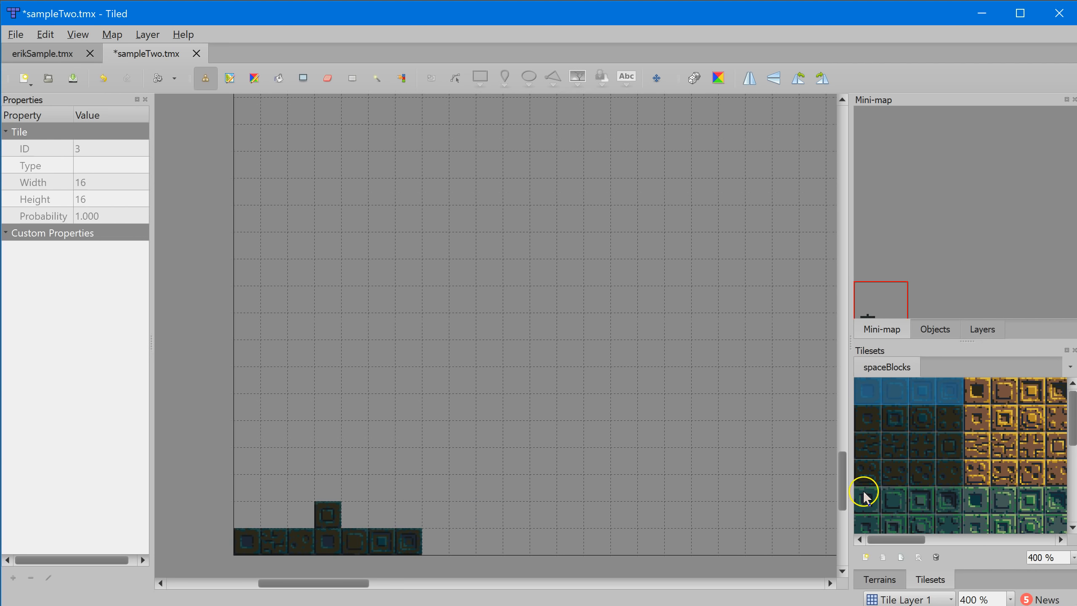
pyautogui.moveTo(895, 443); pyautogui.dragTo(923, 470)
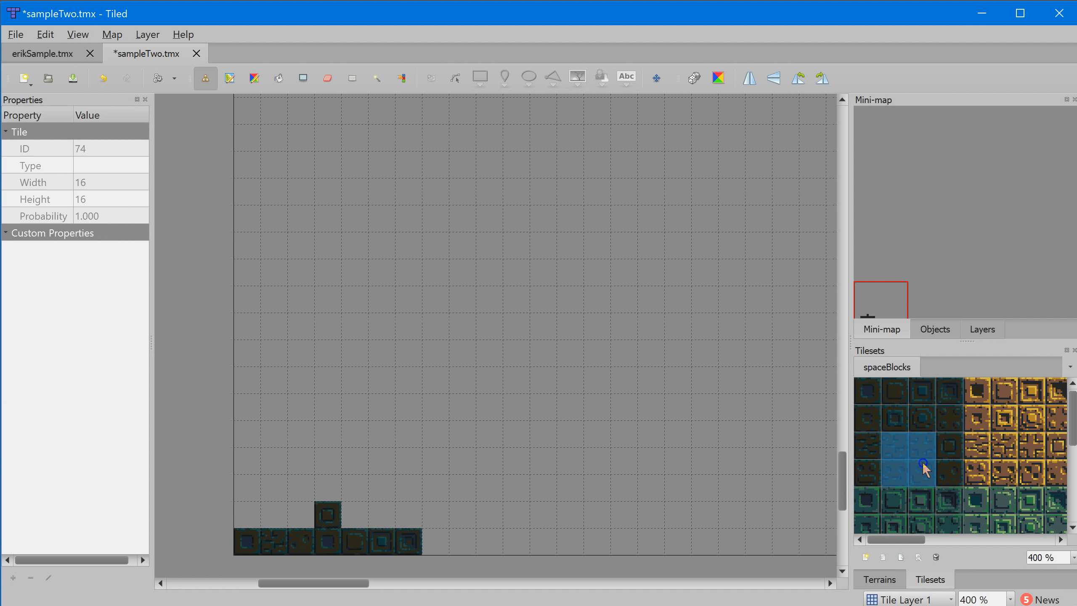
pyautogui.click(435, 547)
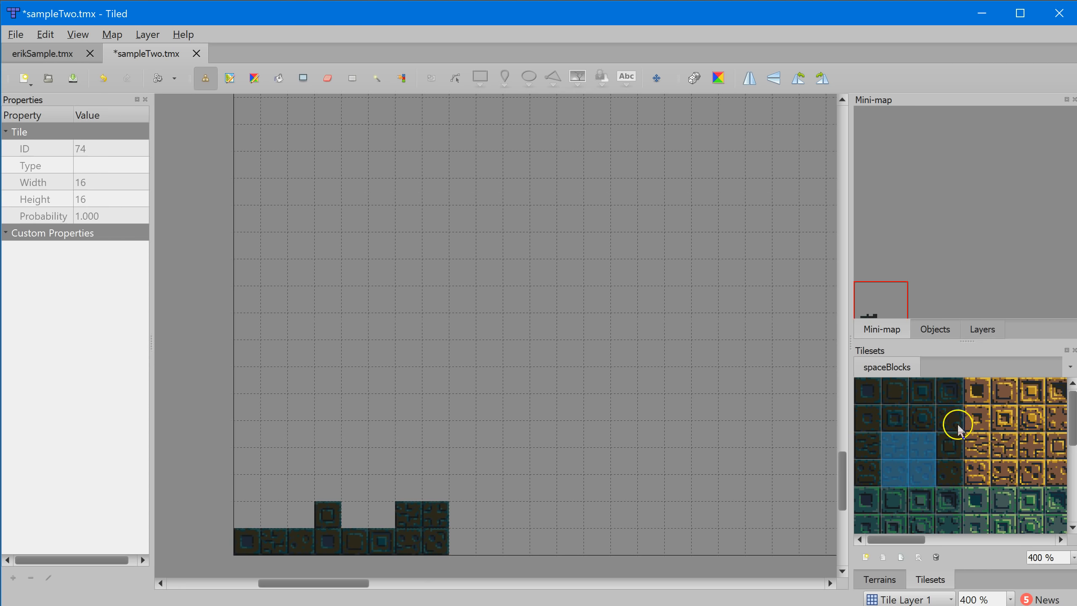
pyautogui.moveTo(929, 419); pyautogui.dragTo(952, 477)
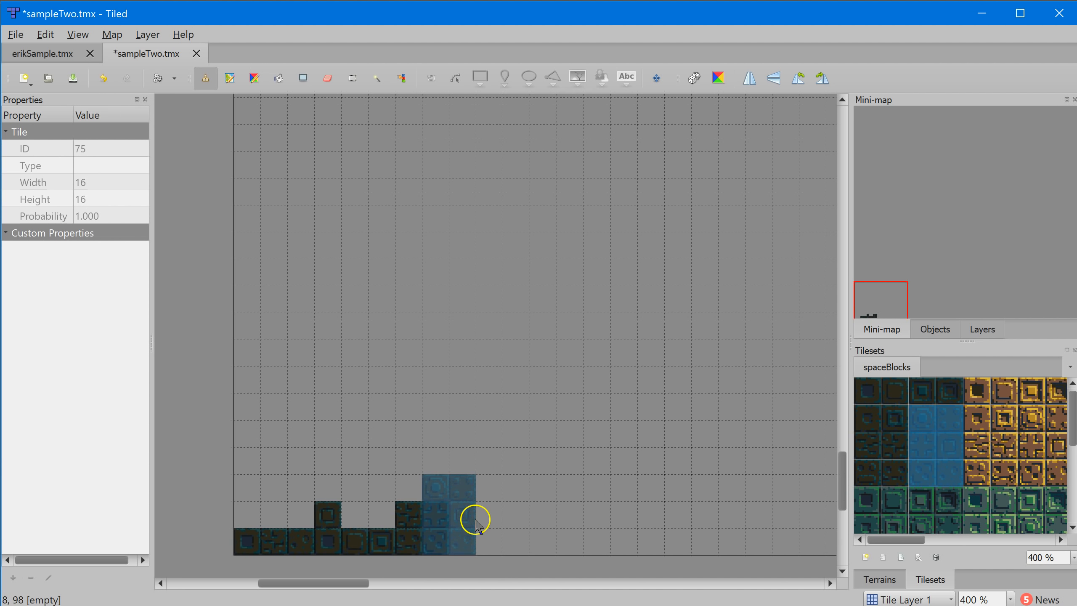
pyautogui.click(492, 518)
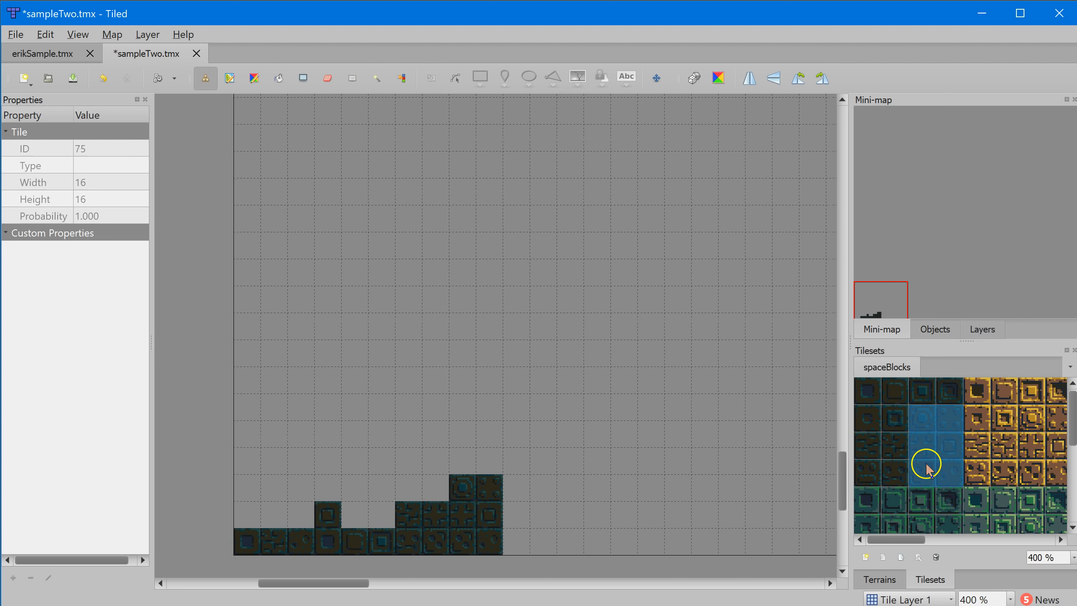
# - Select the whole dark 4×4 block set, enable Random Mode, and paint uneven dark terrain along the map's lower-left area
pyautogui.moveTo(878, 398); pyautogui.dragTo(953, 471)
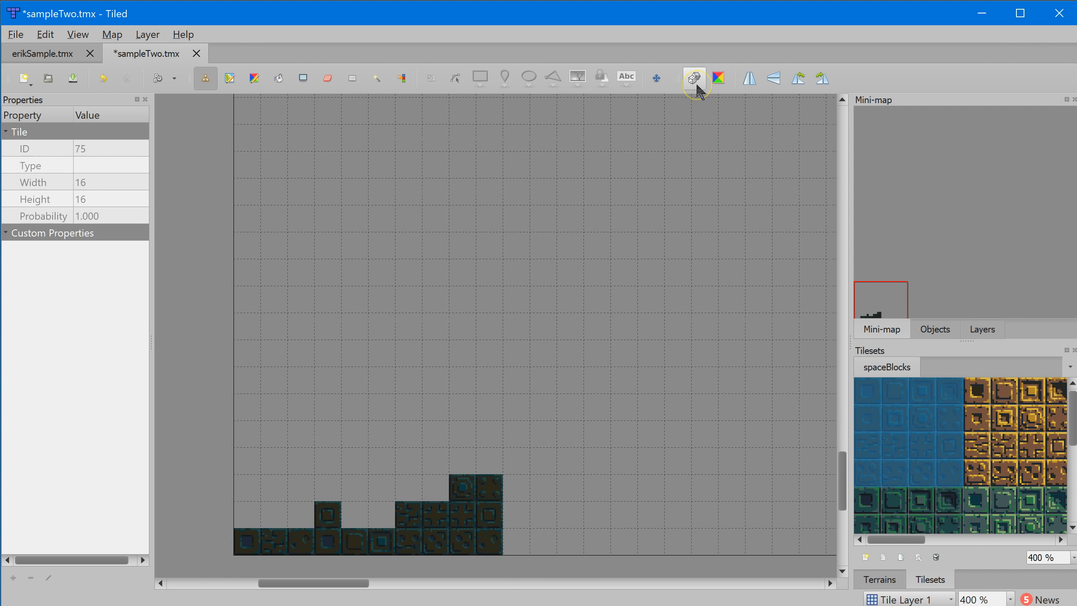
pyautogui.click(695, 81)
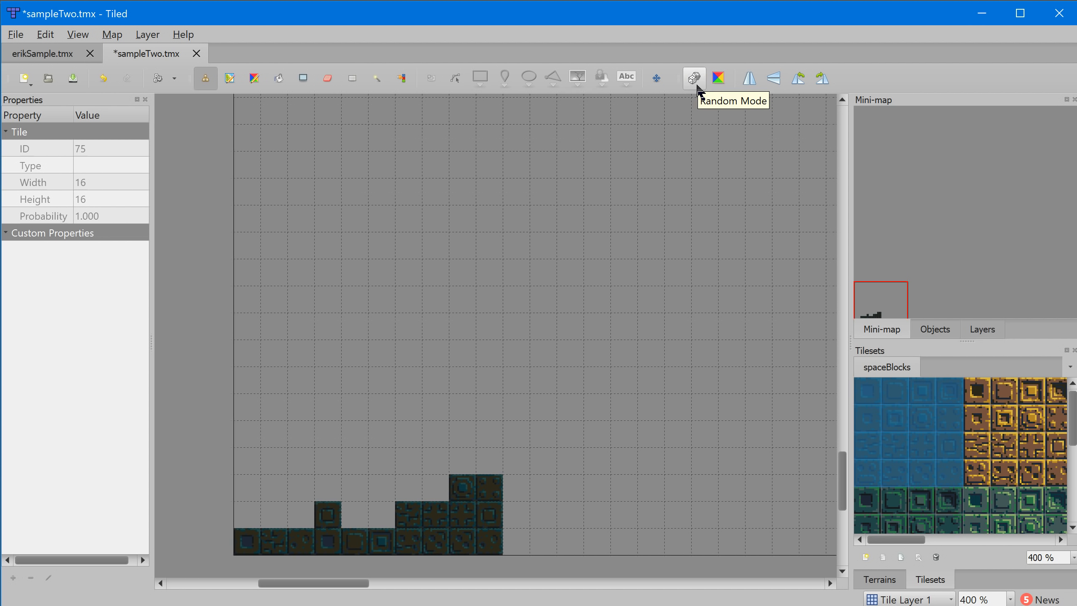
pyautogui.click(1004, 501)
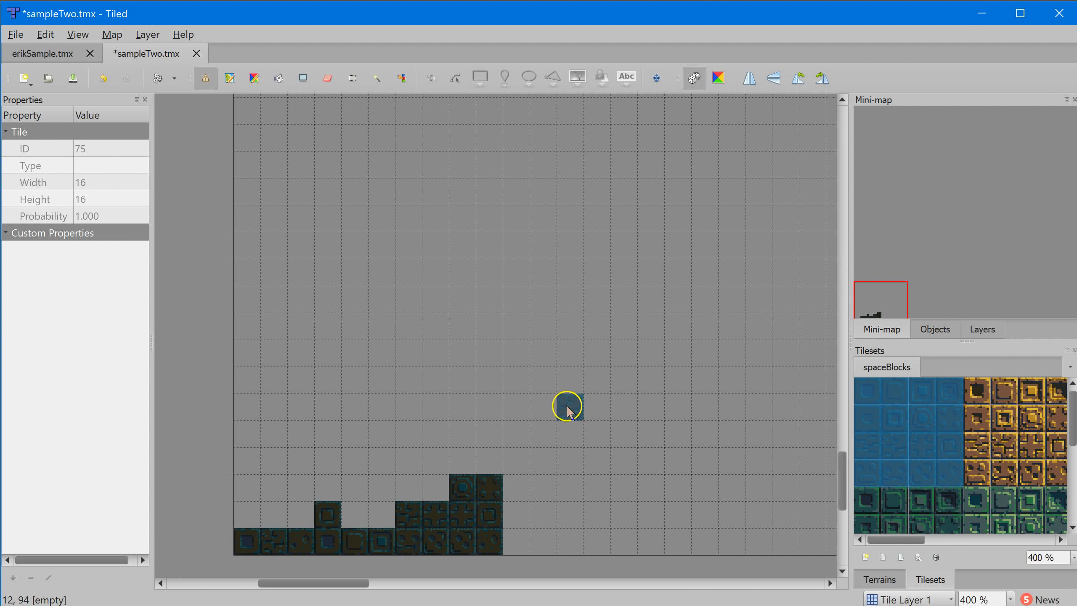
pyautogui.moveTo(510, 513)
pyautogui.mouseDown()
pyautogui.moveTo(690, 526)
pyautogui.moveTo(517, 542)
pyautogui.moveTo(577, 500)
pyautogui.moveTo(658, 501)
pyautogui.moveTo(443, 532)
pyautogui.moveTo(363, 526)
pyautogui.moveTo(250, 486)
pyautogui.moveTo(301, 500)
pyautogui.moveTo(266, 459)
pyautogui.moveTo(433, 533)
pyautogui.moveTo(731, 514)
pyautogui.mouseUp()
# - Select the brown-gold 4×4 block set and paint its random tiles along the whole upper surface of the dark terrain
pyautogui.click(1030, 471)
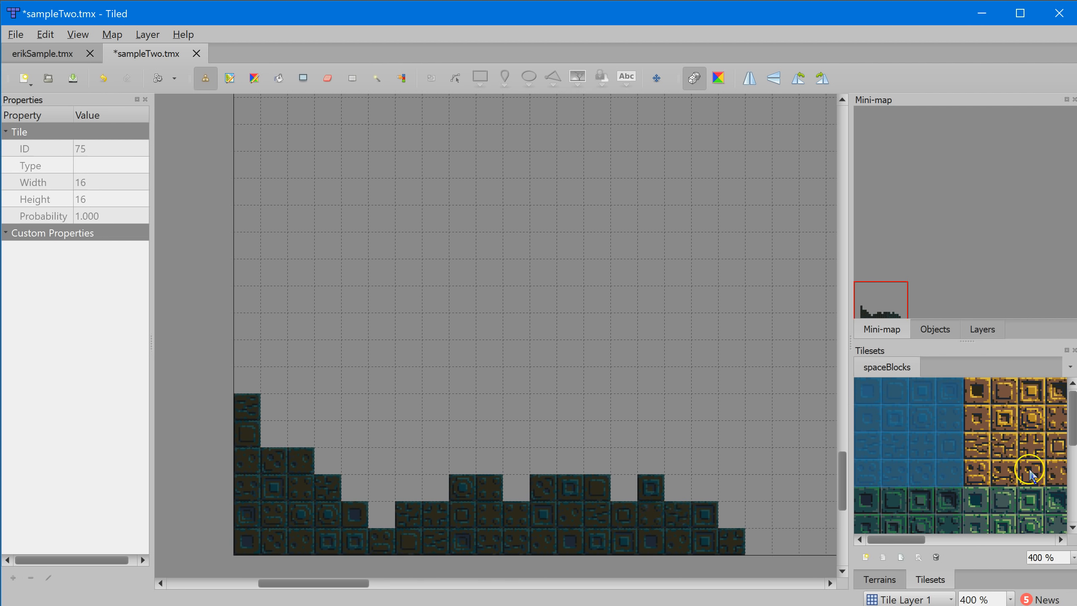
pyautogui.moveTo(980, 395); pyautogui.dragTo(1043, 484)
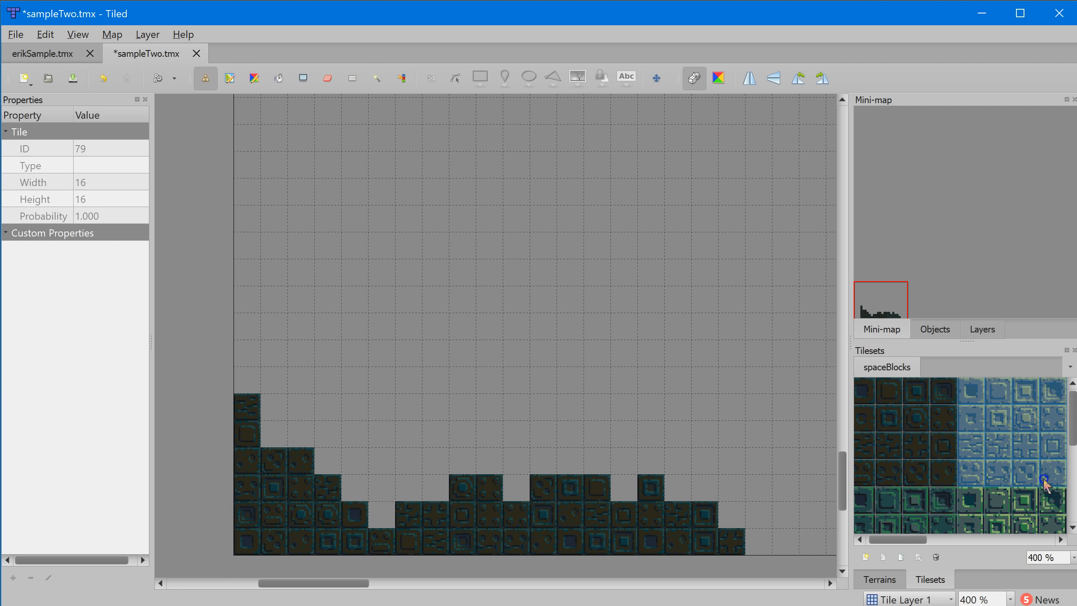
pyautogui.moveTo(535, 493)
pyautogui.mouseDown()
pyautogui.moveTo(538, 462)
pyautogui.moveTo(620, 477)
pyautogui.moveTo(628, 463)
pyautogui.moveTo(682, 468)
pyautogui.moveTo(758, 542)
pyautogui.mouseUp()
pyautogui.moveTo(492, 464); pyautogui.dragTo(449, 467)
pyautogui.click(447, 467)
pyautogui.click(423, 488)
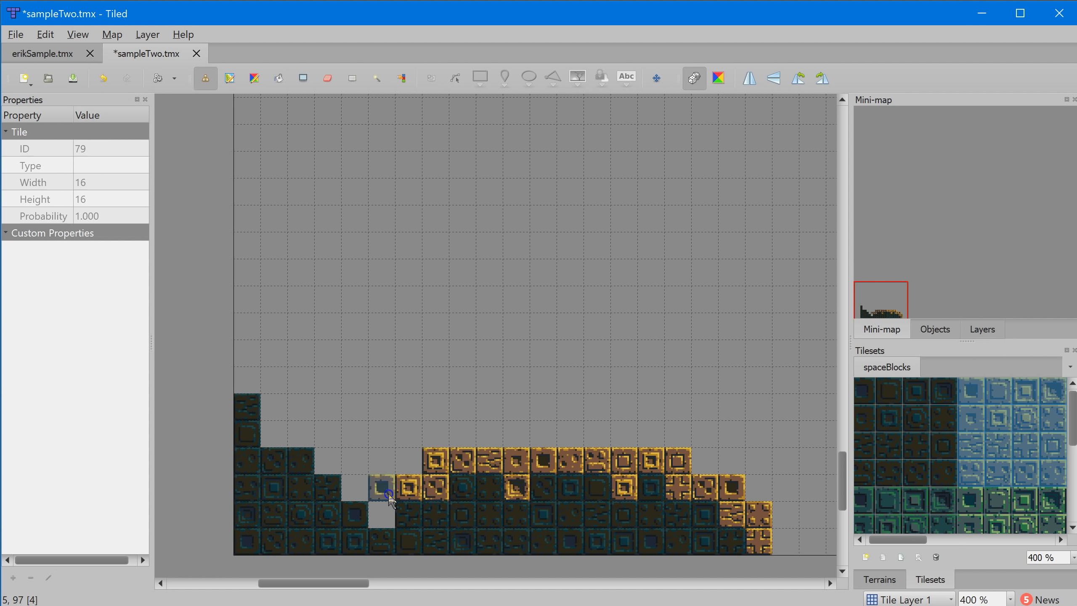
pyautogui.click(382, 513)
pyautogui.moveTo(367, 484)
pyautogui.mouseDown()
pyautogui.moveTo(331, 435)
pyautogui.moveTo(275, 431)
pyautogui.moveTo(261, 386)
pyautogui.mouseUp()
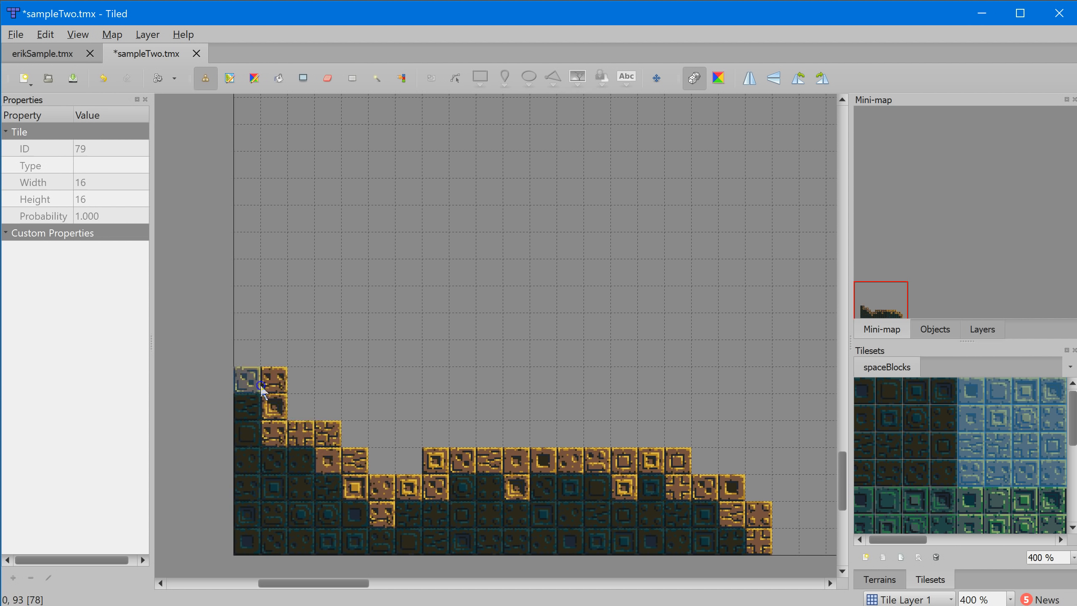
pyautogui.click(257, 382)
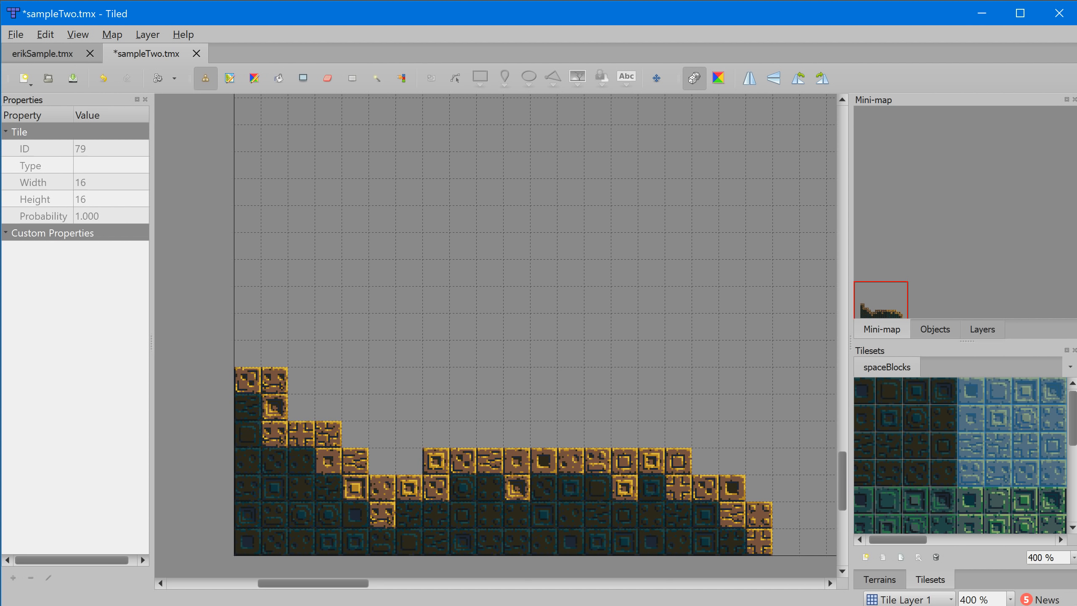
# - Select the dark green 4×4 block set and paint a ragged ceiling with hanging columns above the terrain
pyautogui.scroll(-3, 1022, 452)
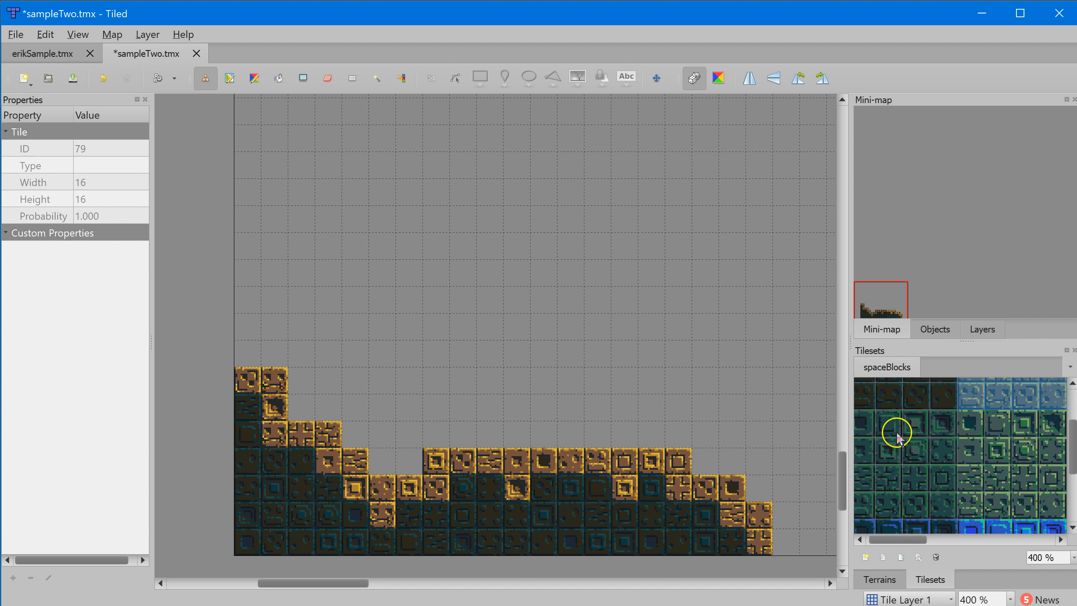
pyautogui.moveTo(869, 423); pyautogui.dragTo(949, 499)
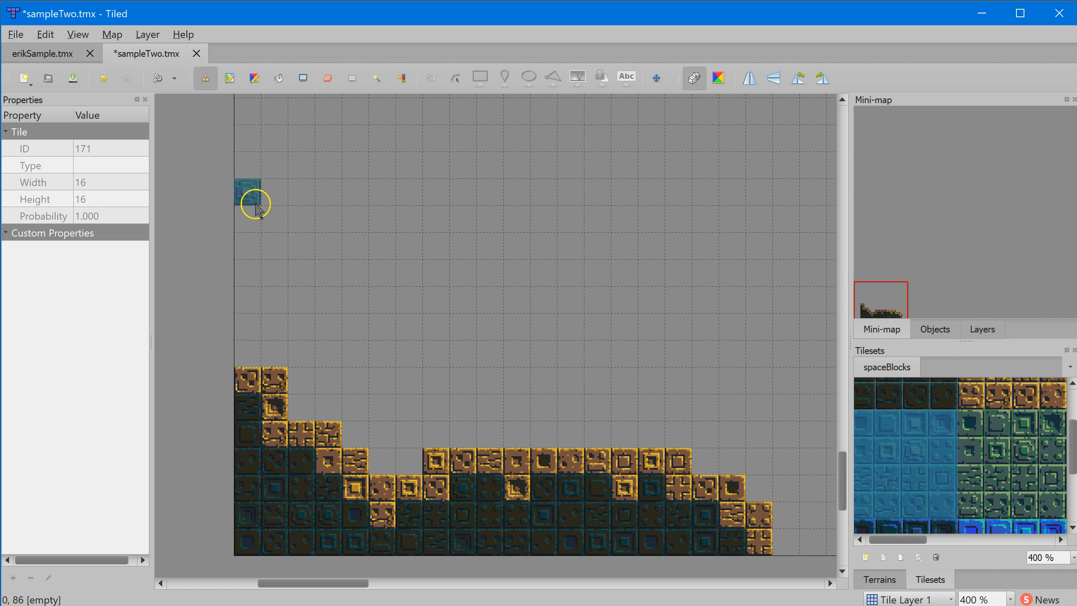
pyautogui.moveTo(255, 206)
pyautogui.mouseDown()
pyautogui.moveTo(257, 173)
pyautogui.moveTo(265, 197)
pyautogui.moveTo(326, 220)
pyautogui.moveTo(341, 260)
pyautogui.moveTo(390, 209)
pyautogui.moveTo(442, 254)
pyautogui.mouseUp()
pyautogui.moveTo(419, 208)
pyautogui.mouseDown()
pyautogui.moveTo(481, 255)
pyautogui.moveTo(503, 171)
pyautogui.moveTo(575, 297)
pyautogui.moveTo(568, 209)
pyautogui.moveTo(630, 233)
pyautogui.moveTo(660, 273)
pyautogui.moveTo(716, 217)
pyautogui.moveTo(731, 325)
pyautogui.moveTo(727, 224)
pyautogui.moveTo(754, 231)
pyautogui.moveTo(714, 202)
pyautogui.moveTo(281, 166)
pyautogui.moveTo(757, 164)
pyautogui.moveTo(368, 198)
pyautogui.moveTo(477, 176)
pyautogui.moveTo(569, 197)
pyautogui.moveTo(456, 209)
pyautogui.moveTo(569, 228)
pyautogui.moveTo(519, 214)
pyautogui.moveTo(548, 212)
pyautogui.moveTo(517, 214)
pyautogui.moveTo(579, 241)
pyautogui.moveTo(504, 204)
pyautogui.moveTo(584, 211)
pyautogui.moveTo(507, 238)
pyautogui.moveTo(602, 225)
pyautogui.moveTo(468, 216)
pyautogui.moveTo(584, 204)
pyautogui.moveTo(569, 228)
pyautogui.mouseUp()
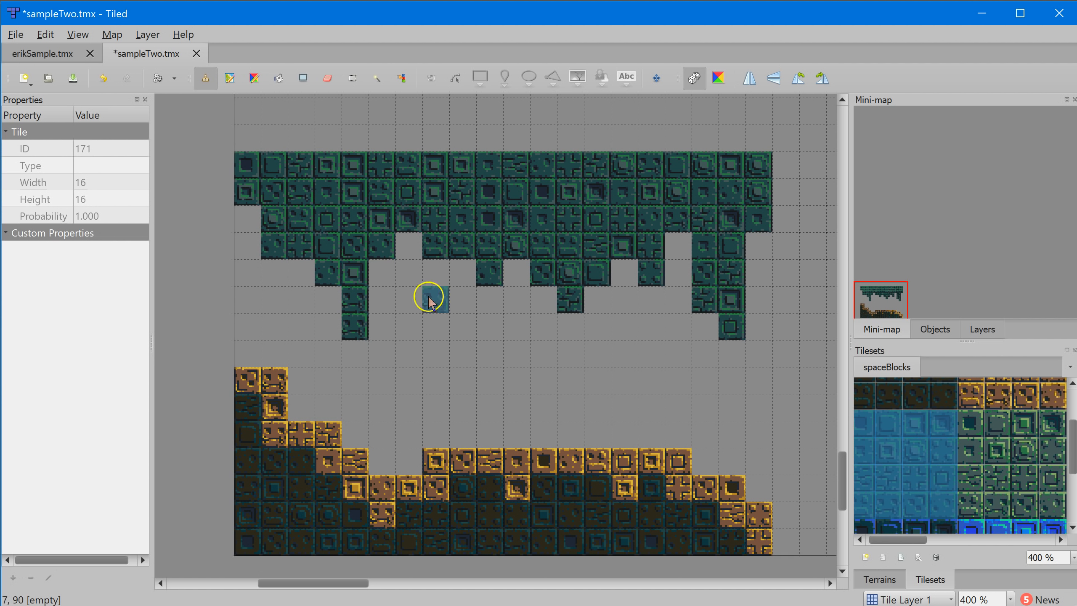
pyautogui.click(440, 267)
pyautogui.click(445, 304)
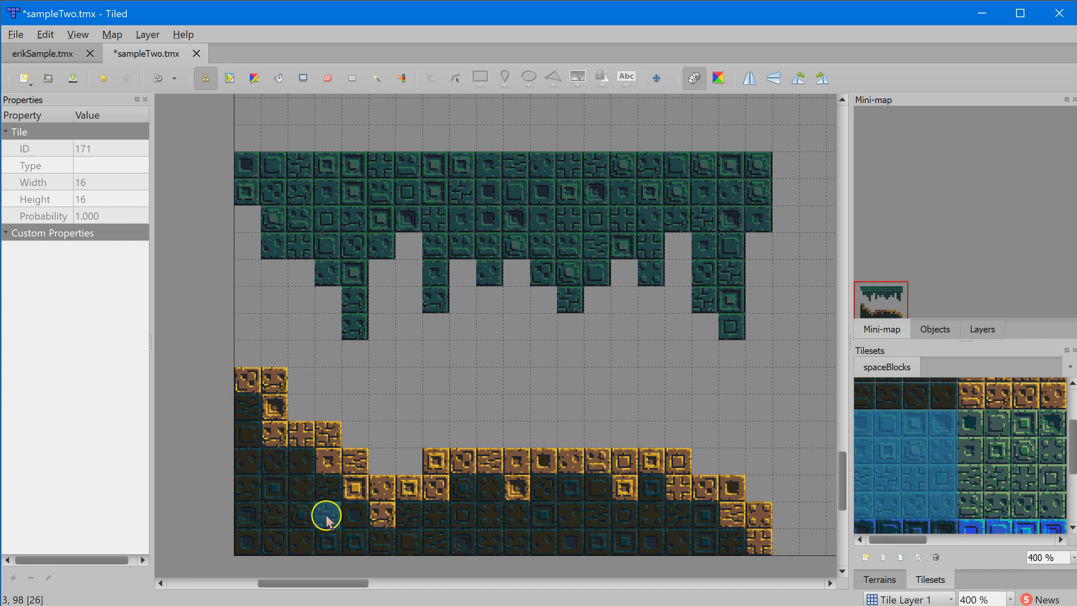
pyautogui.click(268, 403)
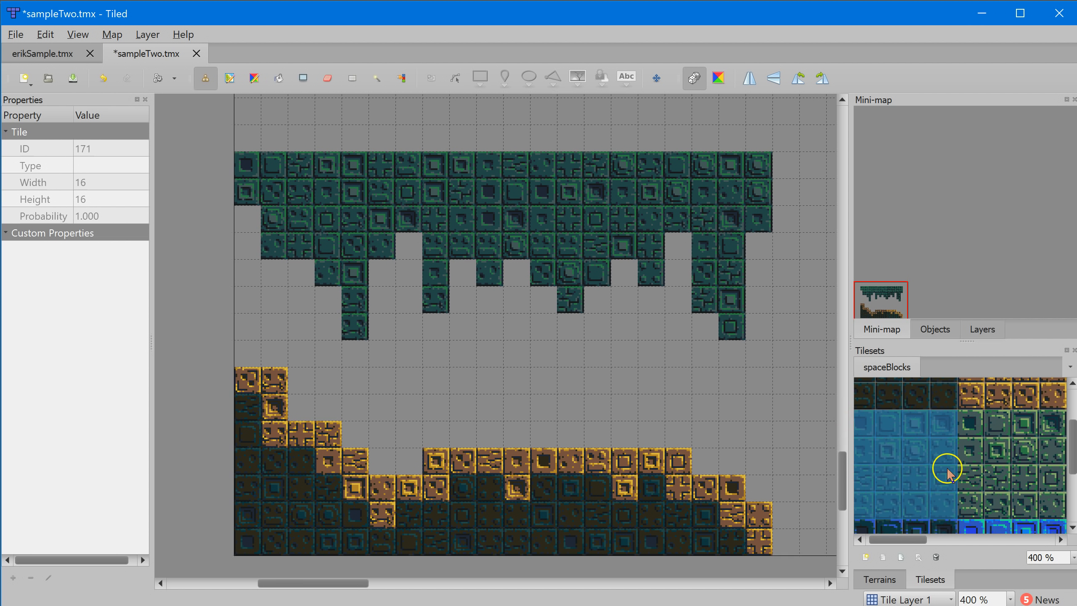
# - Select the dark blue 4×4 block set and fill the map's empty background with it using Bucket Fill
pyautogui.scroll(-3, 947, 470)
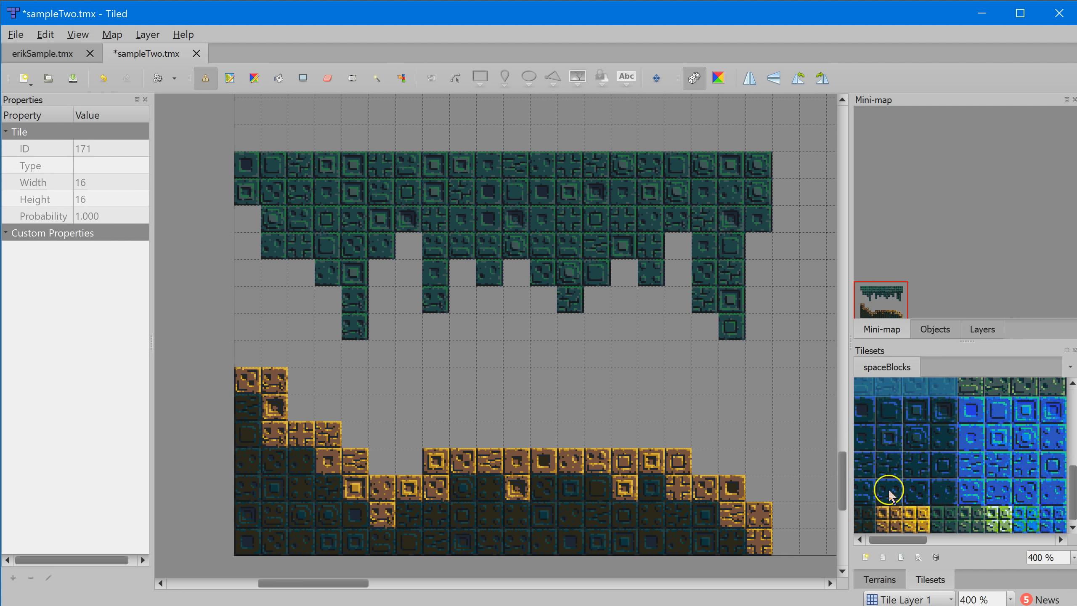
pyautogui.moveTo(864, 420); pyautogui.dragTo(945, 492)
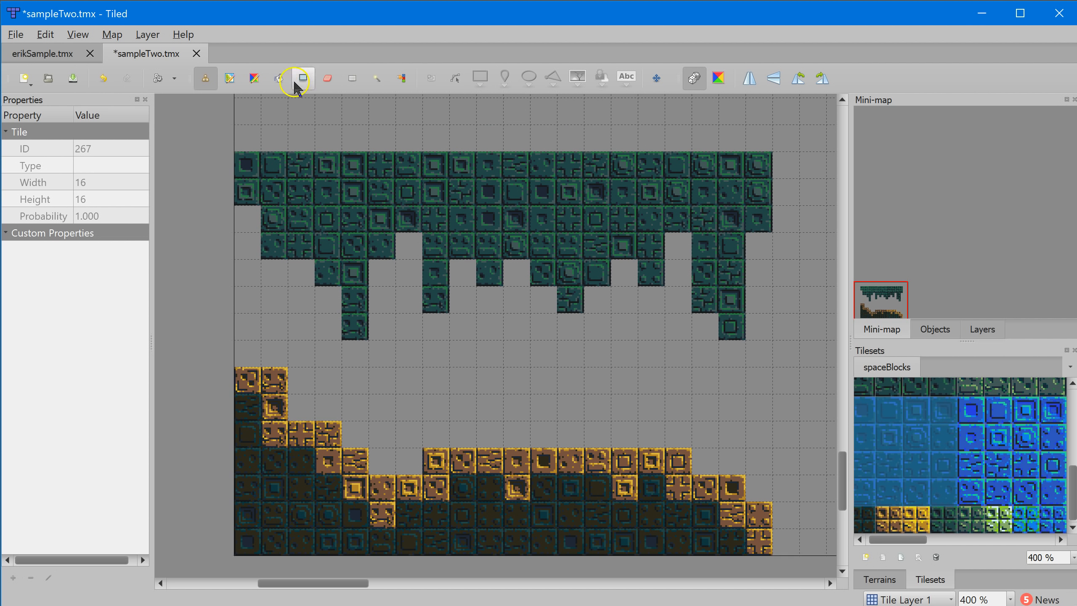
pyautogui.click(280, 81)
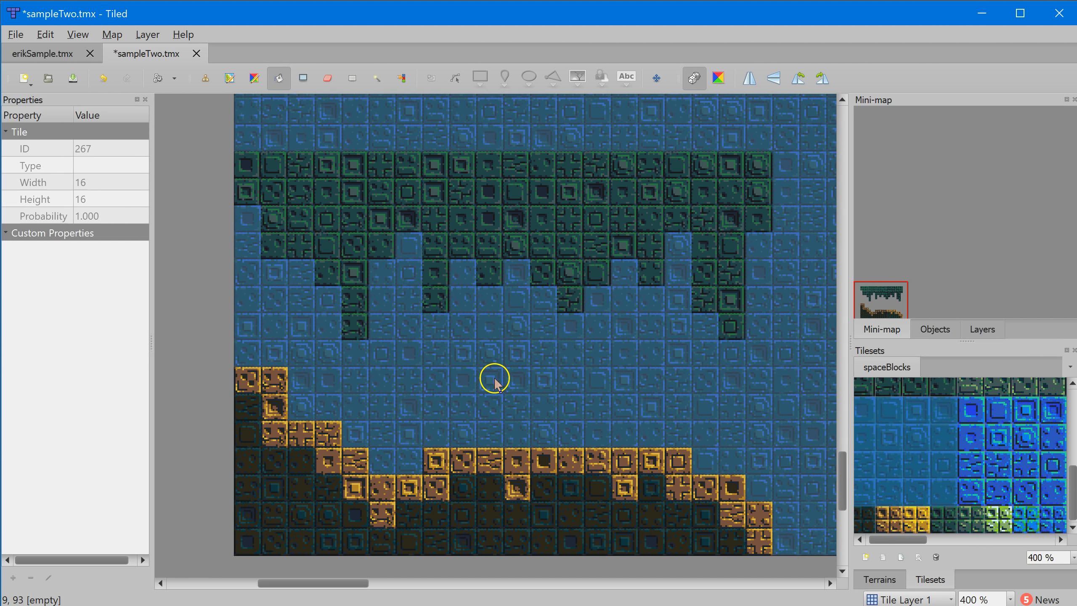
pyautogui.click(495, 379)
pyautogui.click(761, 507)
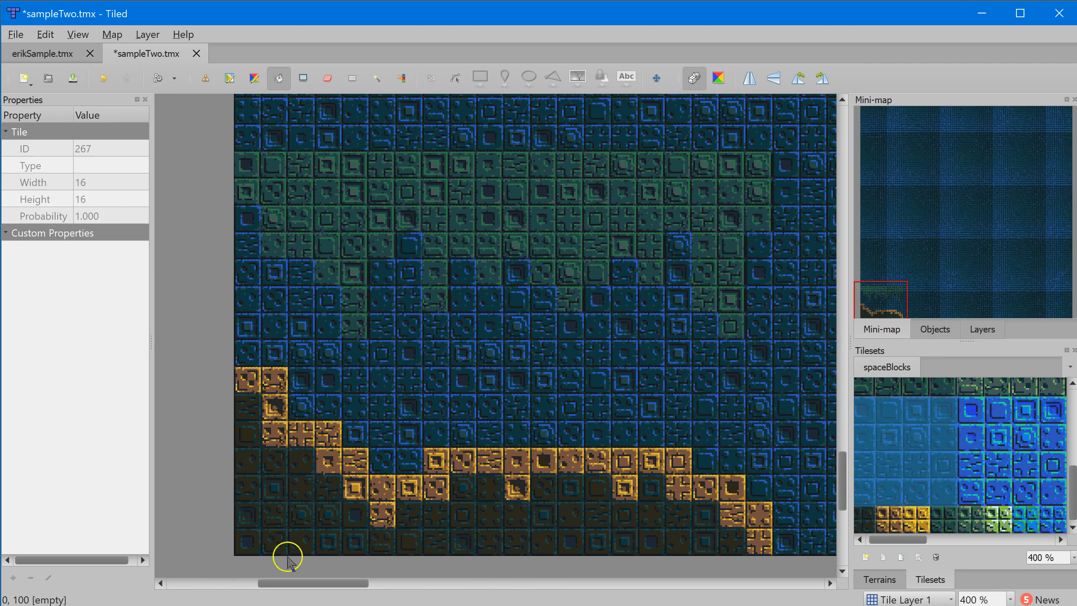
# - Bucket-fill the lowest green tiles along the ceiling's underside with the third tile of the tileset's bottom row, a yellow brick
pyautogui.click(914, 529)
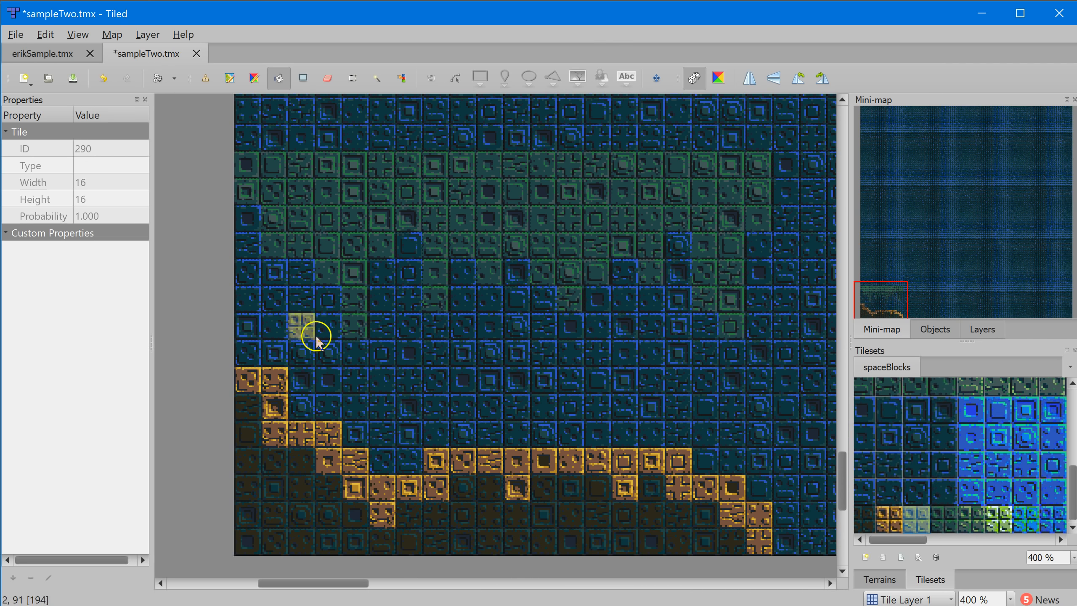
pyautogui.moveTo(352, 322); pyautogui.dragTo(355, 299)
pyautogui.click(435, 297)
pyautogui.click(491, 274)
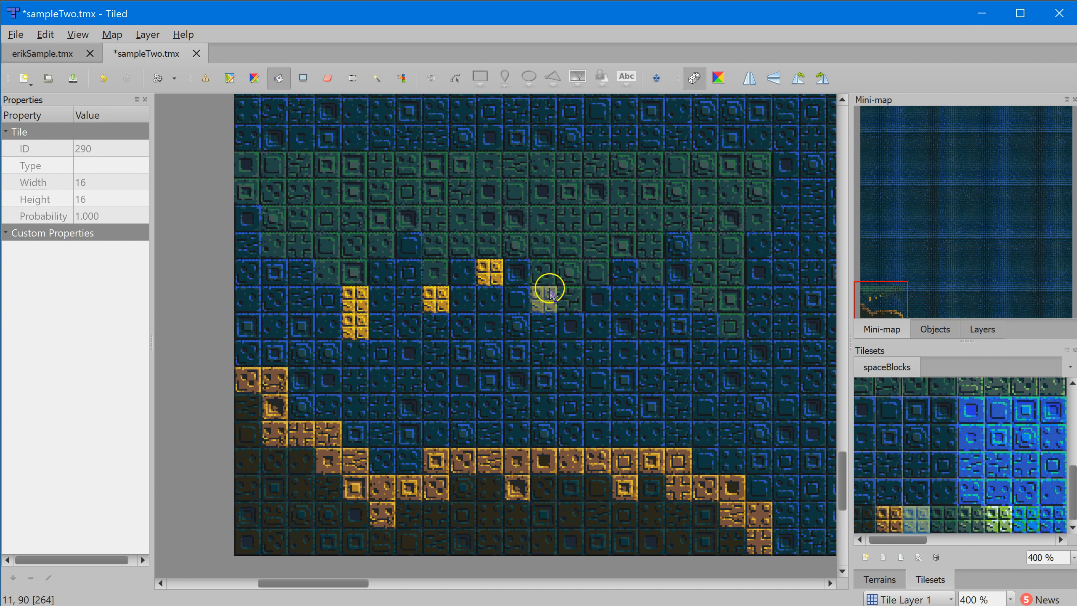
pyautogui.click(570, 299)
pyautogui.click(543, 271)
pyautogui.click(595, 273)
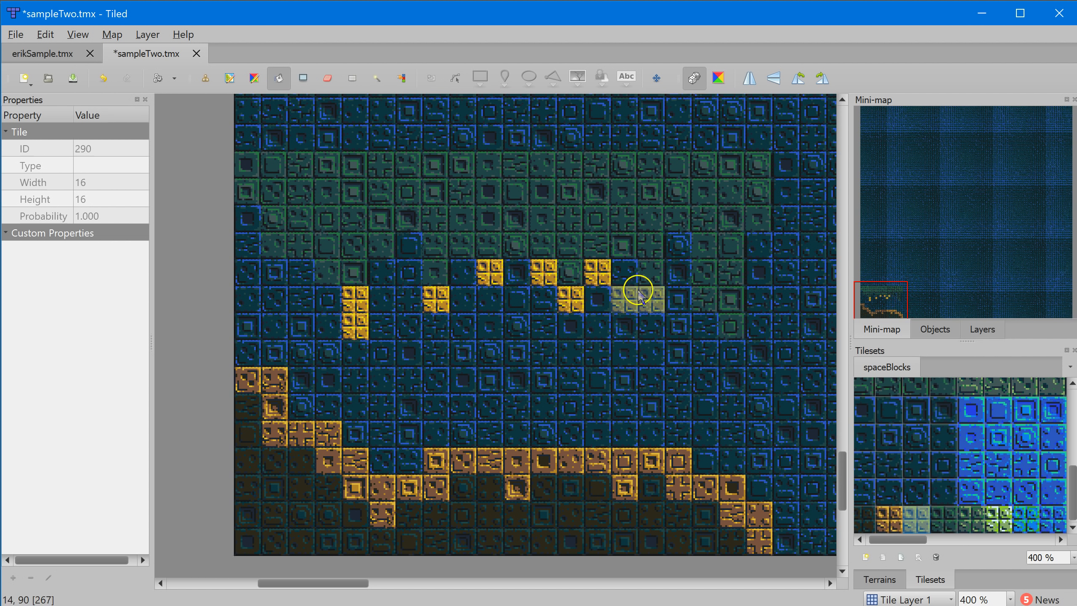
pyautogui.click(649, 276)
pyautogui.click(675, 223)
pyautogui.click(704, 297)
pyautogui.click(732, 324)
pyautogui.click(329, 271)
pyautogui.click(302, 246)
pyautogui.click(275, 245)
pyautogui.click(241, 195)
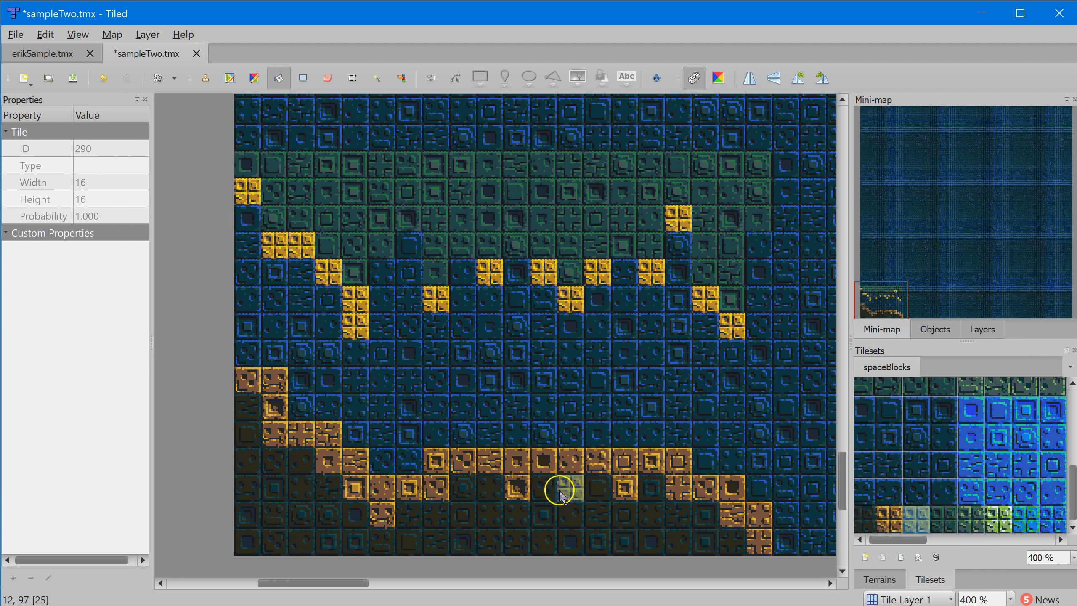
pyautogui.click(757, 221)
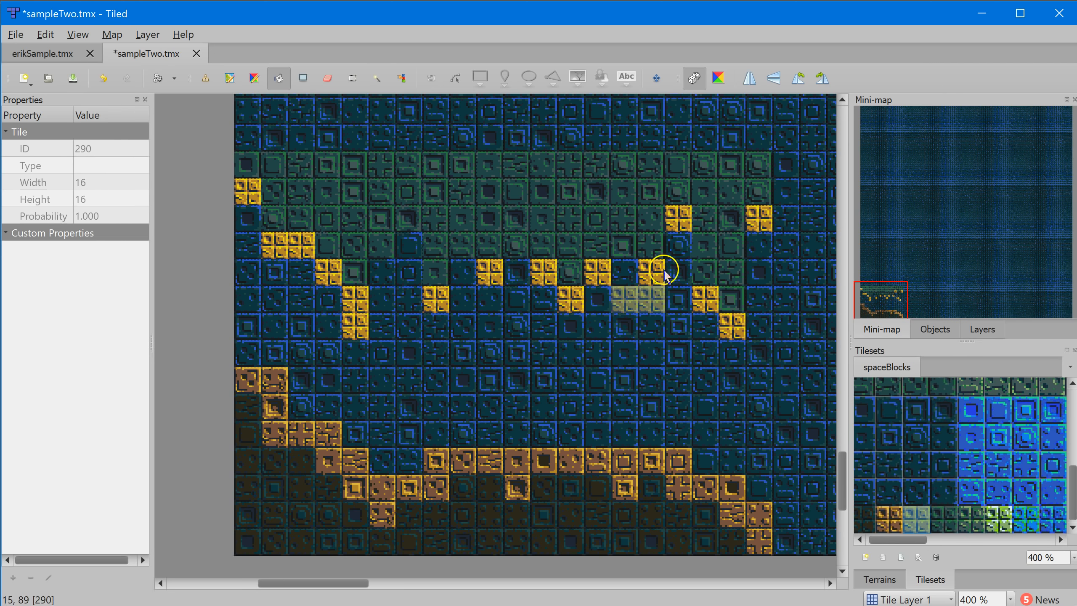
# - Extend the yellow brick edging upward by filling more green tiles around the gaps between the hanging columns
pyautogui.click(651, 246)
pyautogui.click(705, 273)
pyautogui.click(705, 245)
pyautogui.click(484, 248)
pyautogui.click(440, 271)
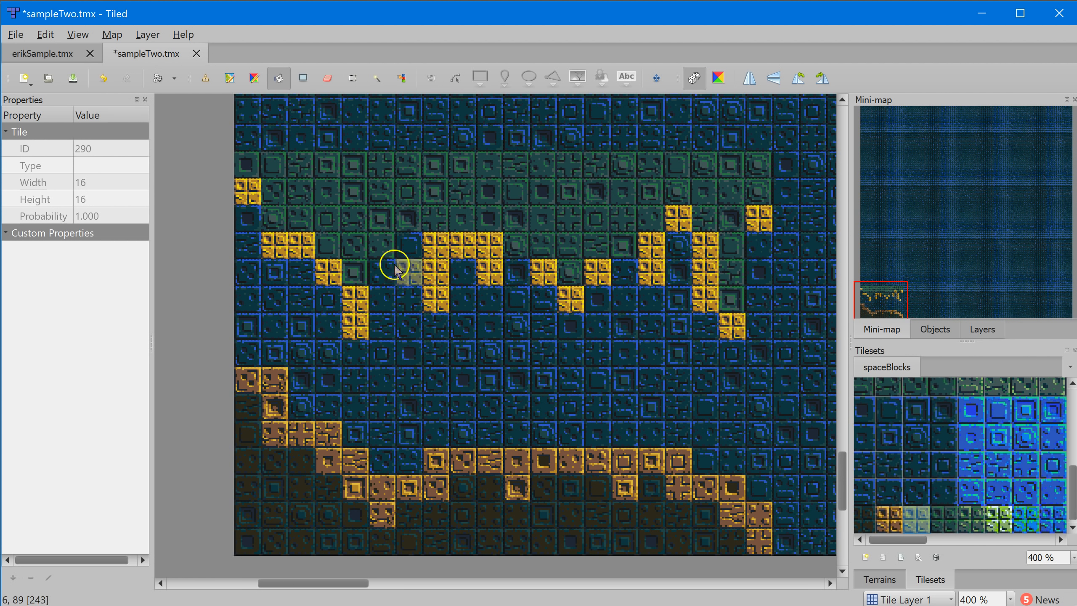
pyautogui.click(409, 218)
pyautogui.click(381, 246)
pyautogui.click(354, 272)
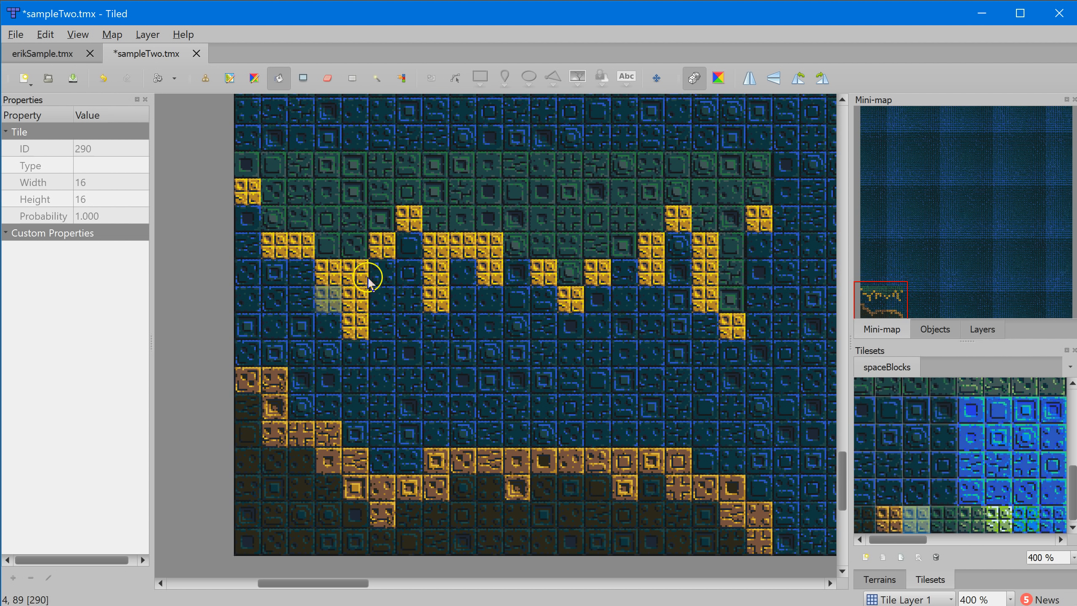
# - Select the connected yellow tiles in the ceiling's middle with the Magic Wand and paint them with the bright blue 4×4 block set
pyautogui.click(373, 86)
pyautogui.click(437, 257)
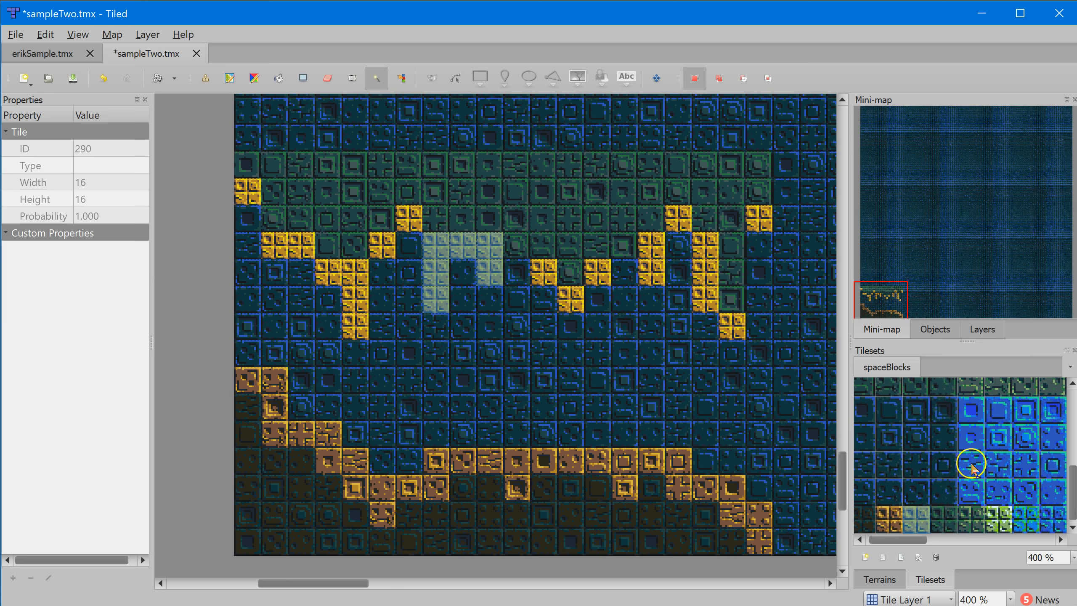
pyautogui.moveTo(973, 414); pyautogui.dragTo(1051, 494)
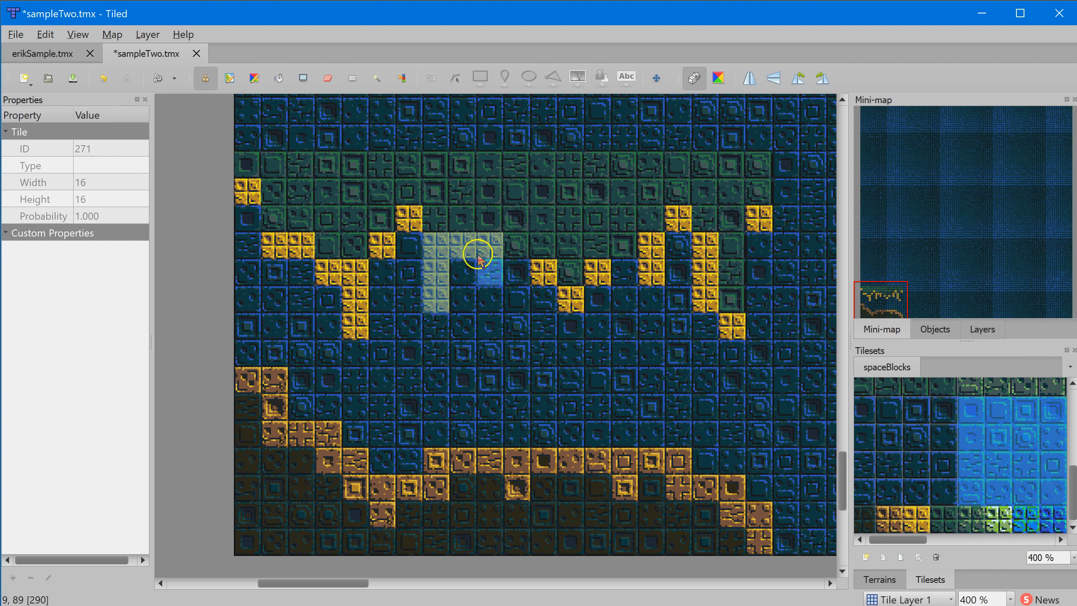
pyautogui.moveTo(460, 251)
pyautogui.mouseDown()
pyautogui.moveTo(445, 241)
pyautogui.moveTo(439, 299)
pyautogui.moveTo(492, 274)
pyautogui.moveTo(285, 318)
pyautogui.moveTo(386, 320)
pyautogui.moveTo(415, 269)
pyautogui.moveTo(270, 253)
pyautogui.moveTo(674, 223)
pyautogui.moveTo(108, 281)
pyautogui.moveTo(572, 271)
pyautogui.moveTo(585, 223)
pyautogui.moveTo(640, 355)
pyautogui.mouseUp()
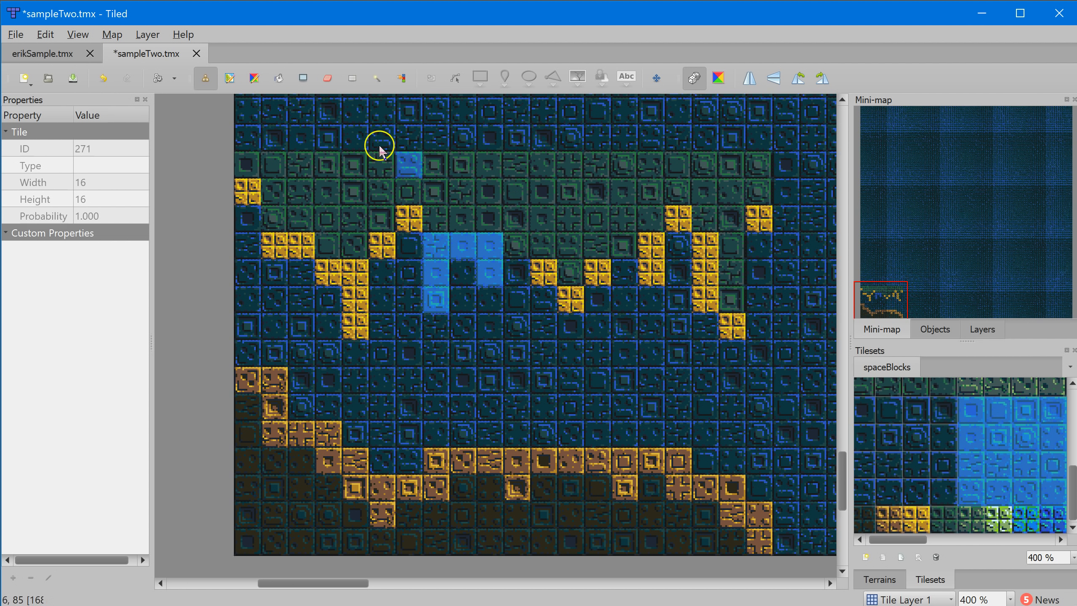
# - Build a Magic Wand selection of all green tiles in the ceiling's left six columns, adding patch after patch
pyautogui.click(279, 78)
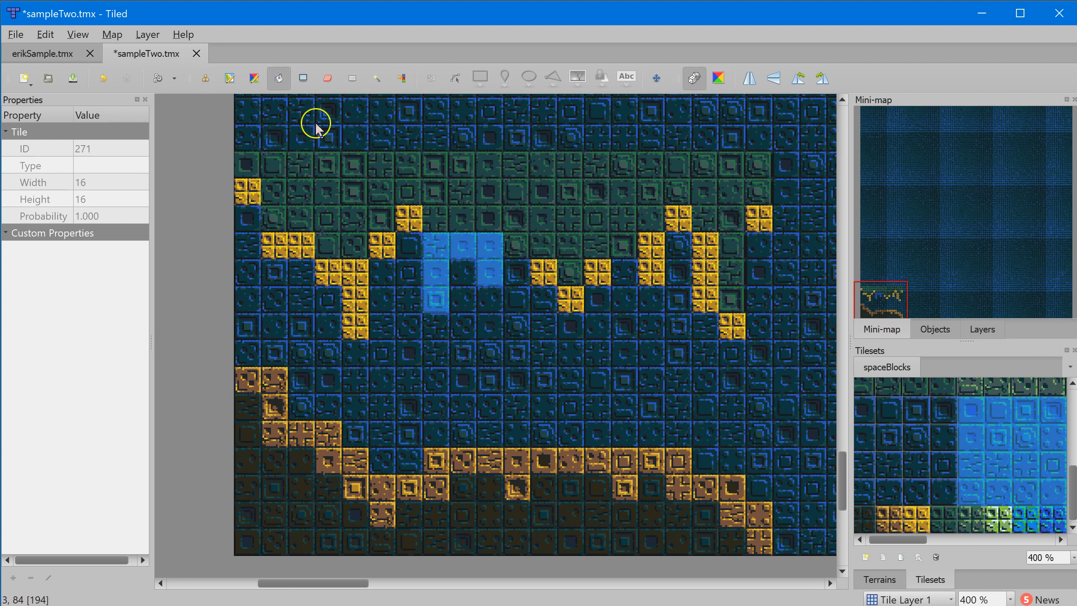
pyautogui.click(376, 81)
pyautogui.click(355, 178)
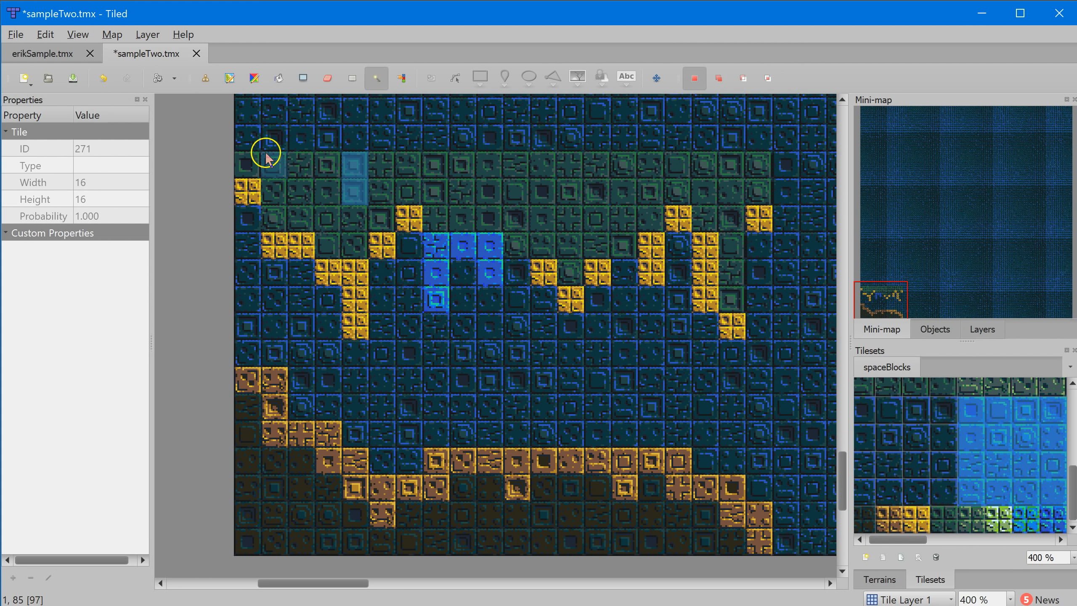
pyautogui.click(258, 163)
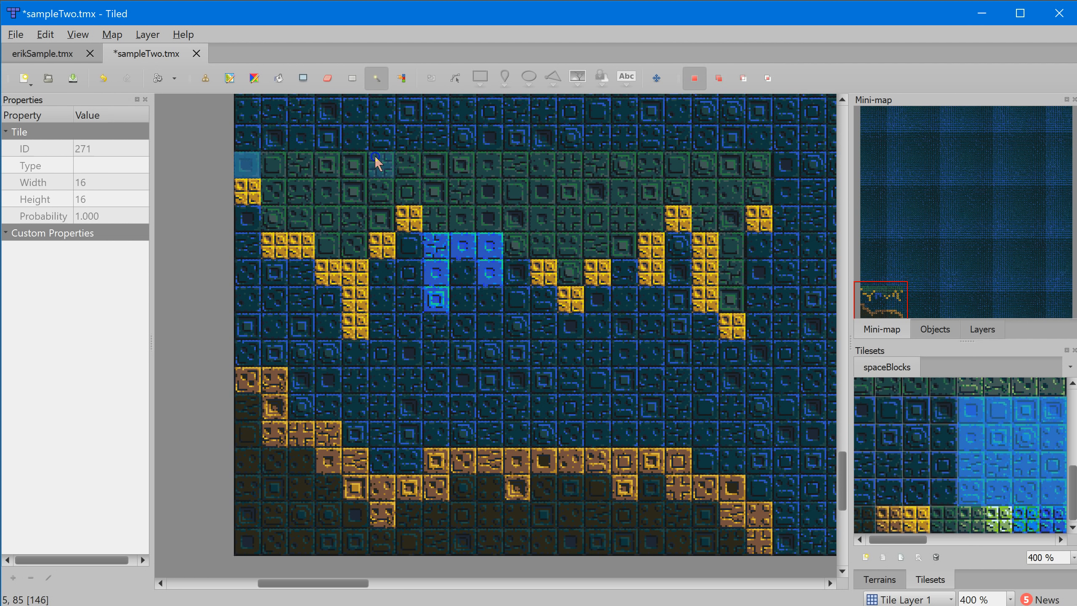
pyautogui.keyDown('shift'); pyautogui.click(280, 162); pyautogui.keyUp('shift')
pyautogui.keyDown('shift'); pyautogui.click(307, 161); pyautogui.keyUp('shift')
pyautogui.keyDown('shift'); pyautogui.click(280, 199); pyautogui.keyUp('shift')
pyautogui.keyDown('shift'); pyautogui.click(301, 221); pyautogui.keyUp('shift')
pyautogui.keyDown('shift'); pyautogui.click(327, 237); pyautogui.keyUp('shift')
pyautogui.keyDown('shift'); pyautogui.click(334, 194); pyautogui.keyUp('shift')
pyautogui.keyDown('shift'); pyautogui.click(328, 167); pyautogui.keyUp('shift')
pyautogui.keyDown('shift'); pyautogui.click(328, 220); pyautogui.keyUp('shift')
pyautogui.keyDown('shift'); pyautogui.click(353, 242); pyautogui.keyUp('shift')
pyautogui.keyDown('shift'); pyautogui.click(353, 224); pyautogui.keyUp('shift')
pyautogui.keyDown('shift'); pyautogui.click(354, 202); pyautogui.keyUp('shift')
pyautogui.keyDown('shift'); pyautogui.click(377, 170); pyautogui.keyUp('shift')
pyautogui.keyDown('shift'); pyautogui.click(380, 195); pyautogui.keyUp('shift')
pyautogui.keyDown('shift'); pyautogui.click(380, 219); pyautogui.keyUp('shift')
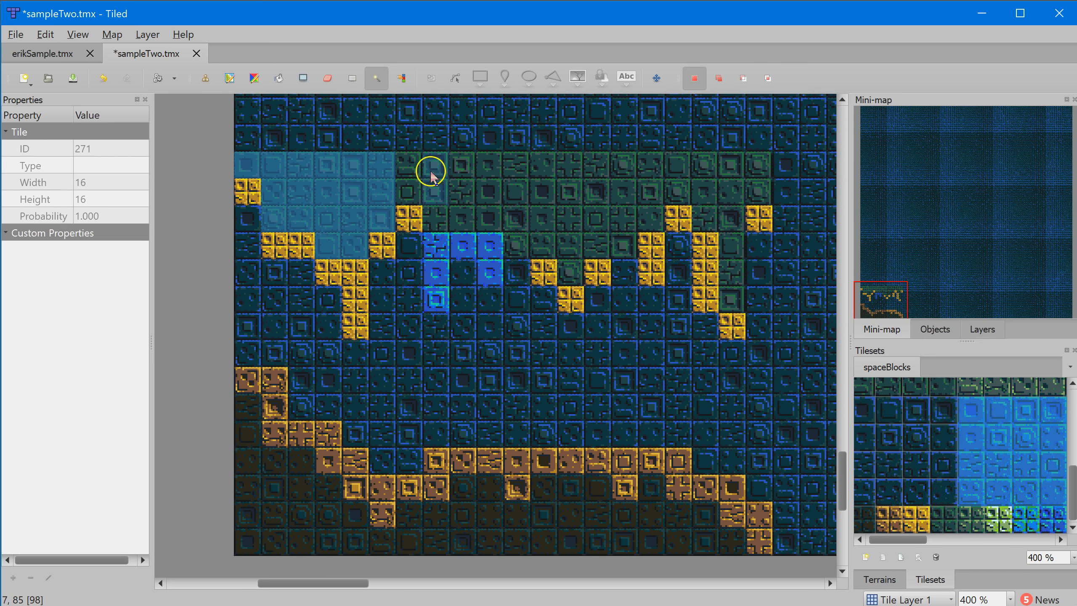
# - Fill the selected left part of the ceiling with random bright blue tiles using a rectangle of the Shape Fill tool
pyautogui.click(304, 78)
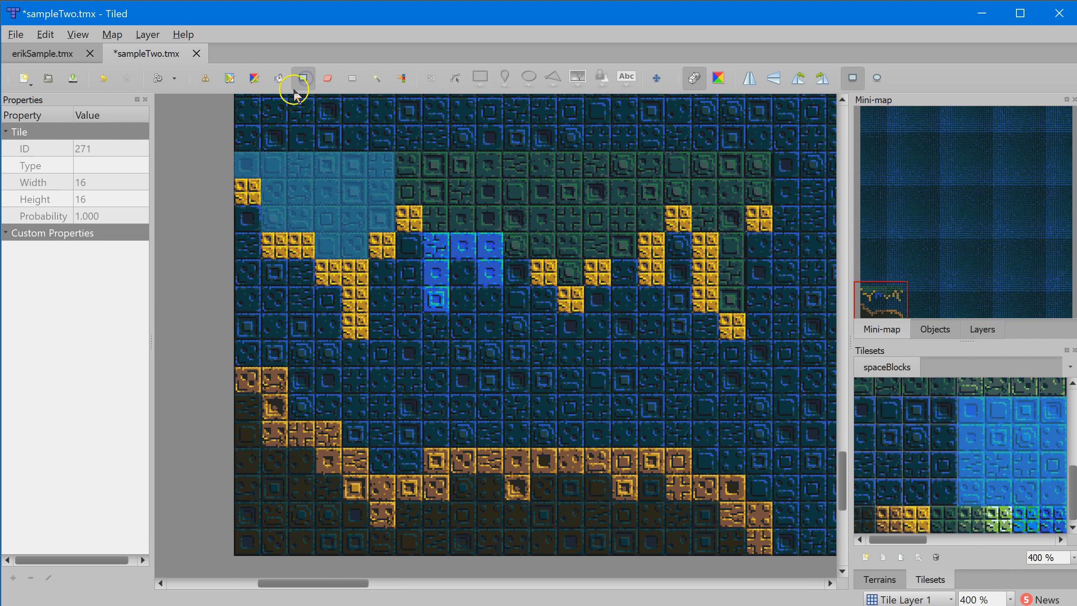
pyautogui.click(394, 159)
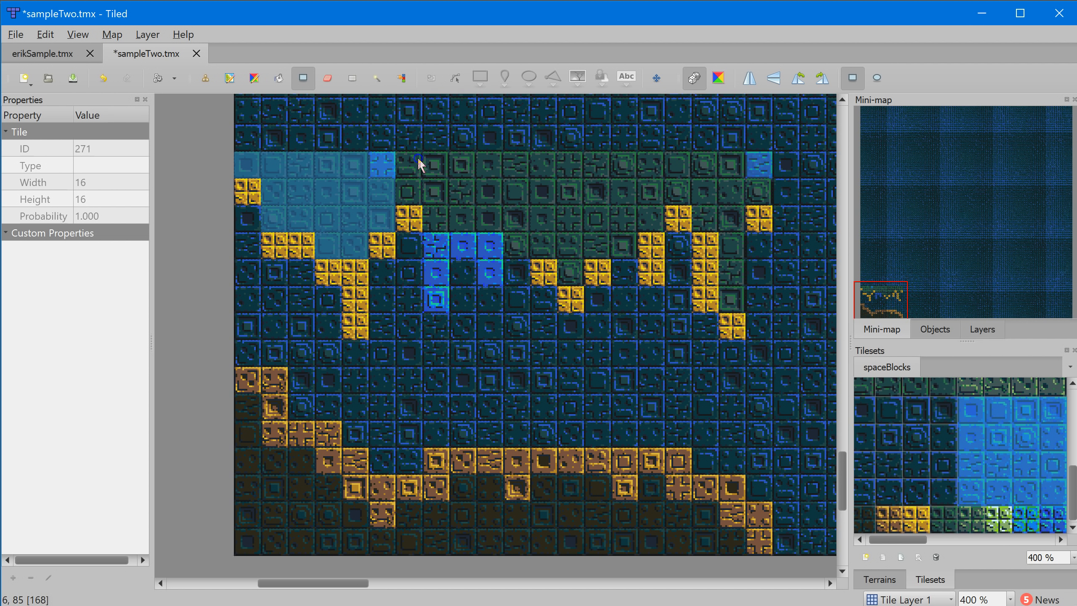
pyautogui.moveTo(409, 165); pyautogui.dragTo(759, 191)
pyautogui.hotkey('ctrl', 'z')
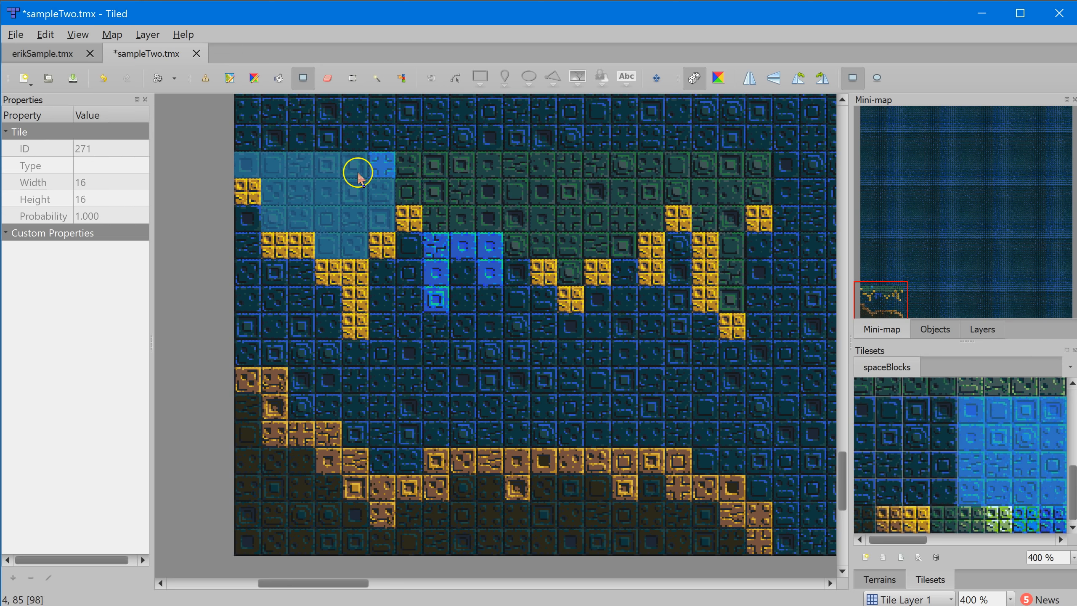
pyautogui.click(301, 171)
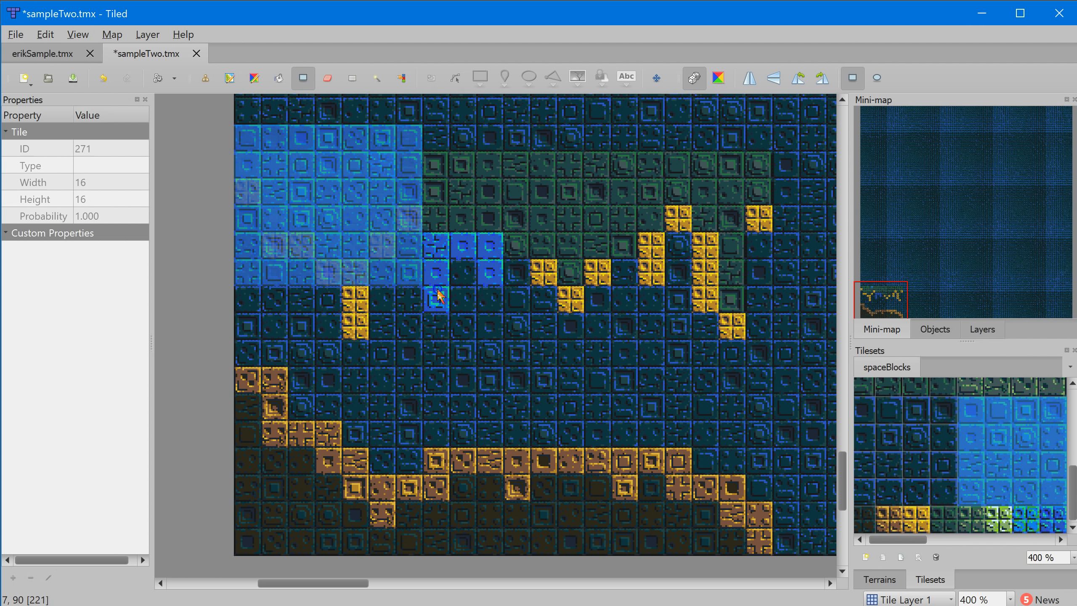
# - Pick the second tile in the first row of the bright blue blocks and look over the rest of the tileset
pyautogui.click(987, 419)
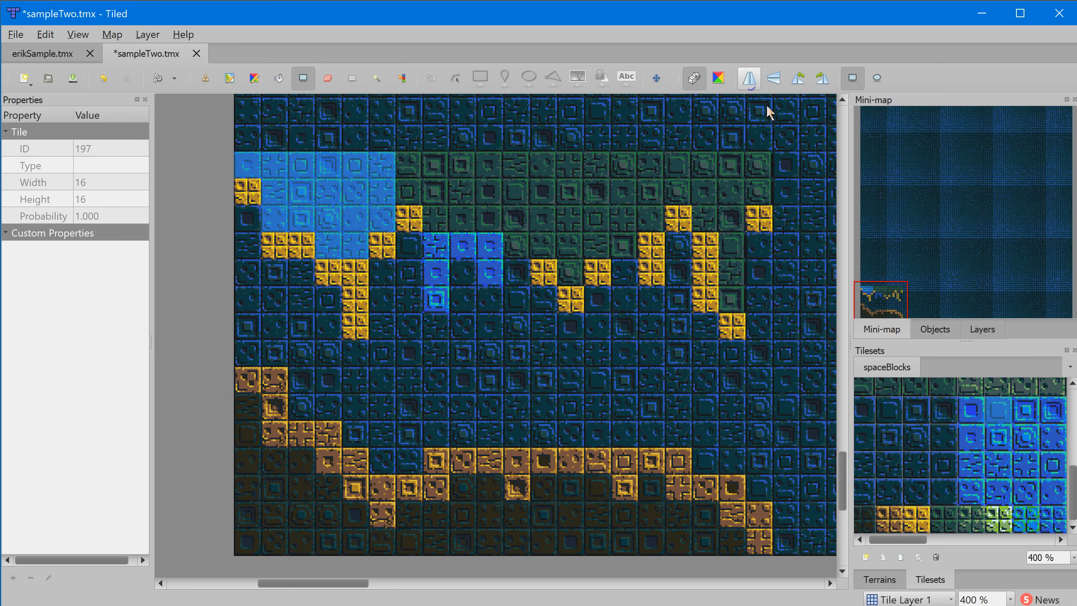
pyautogui.moveTo(912, 539); pyautogui.dragTo(1008, 540)
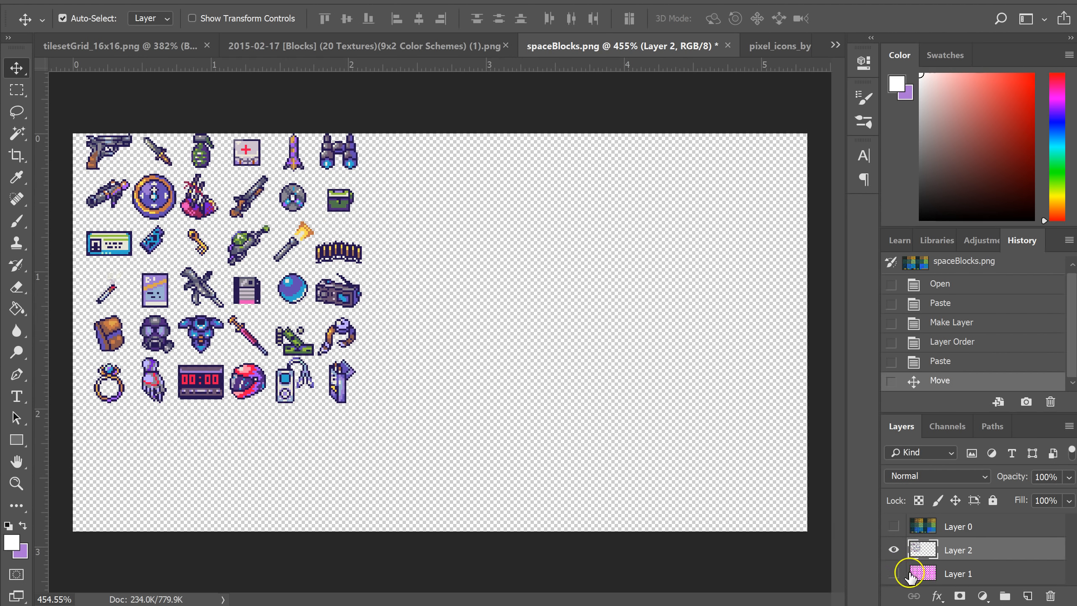
# - Switch to Photoshop and show the magenta checkered grid on Layer 1 beneath the item icons in spaceBlocks.png
pyautogui.click(894, 573)
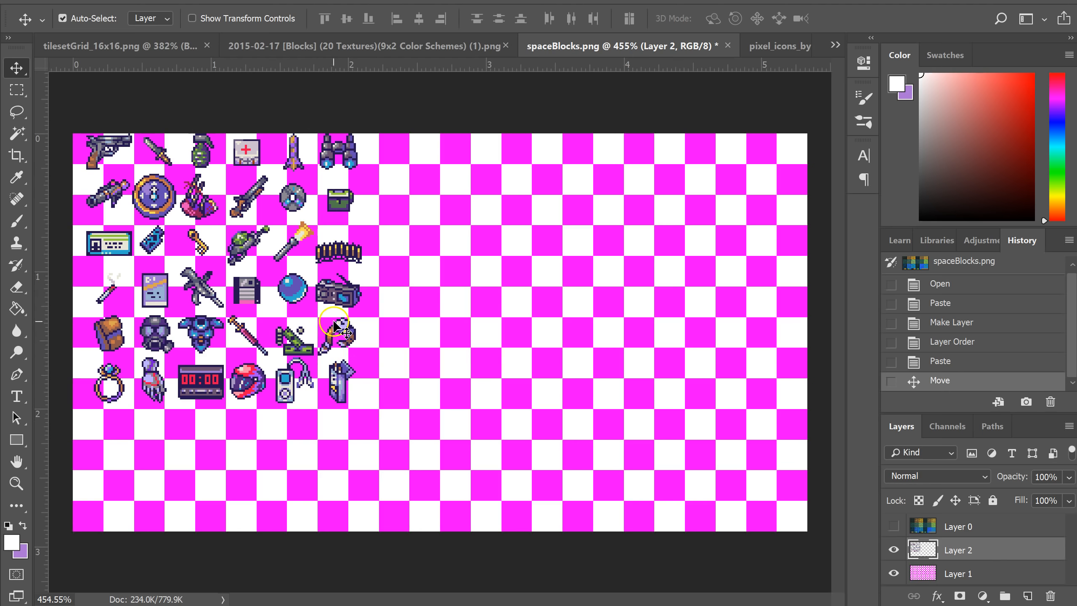
# - Scale the item icons on Layer 2 to about 82% width and height and move them against the canvas's left edge
pyautogui.hotkey('ctrl', 't')
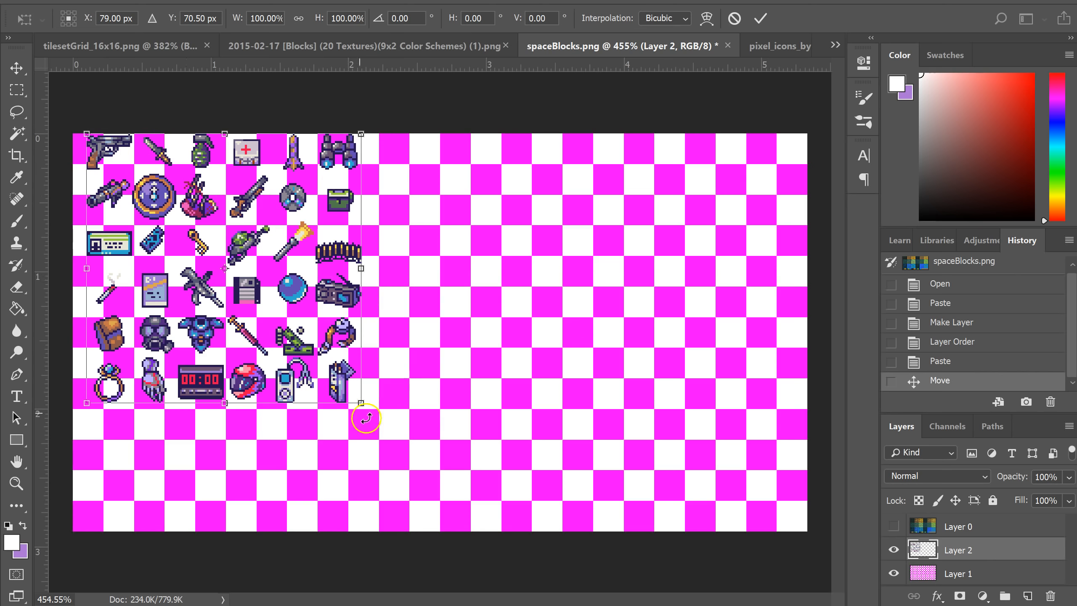
pyautogui.moveTo(361, 406); pyautogui.dragTo(322, 347)
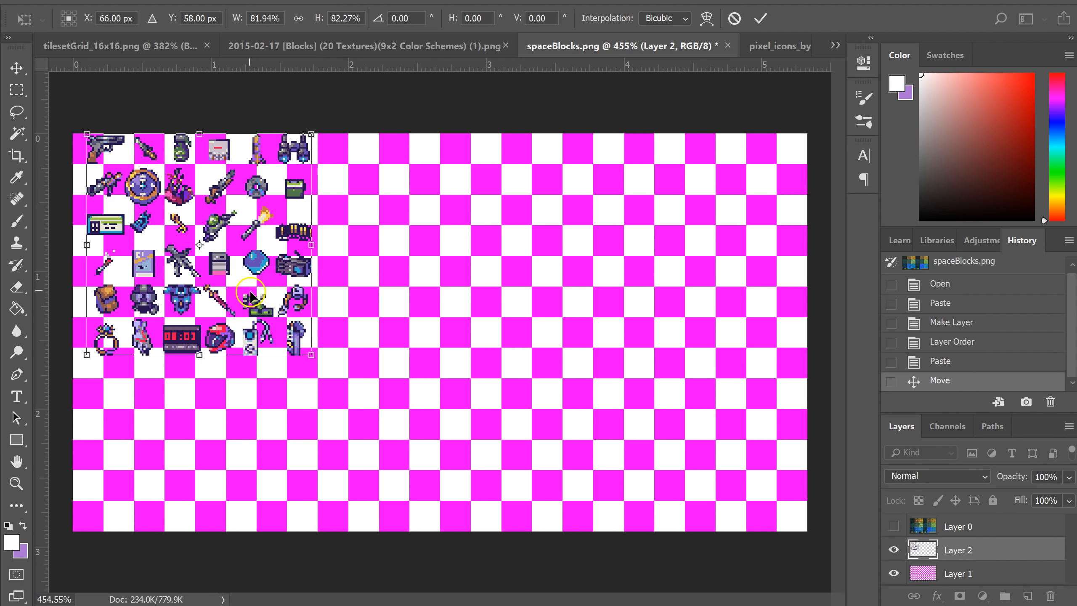
pyautogui.moveTo(230, 271); pyautogui.dragTo(211, 259)
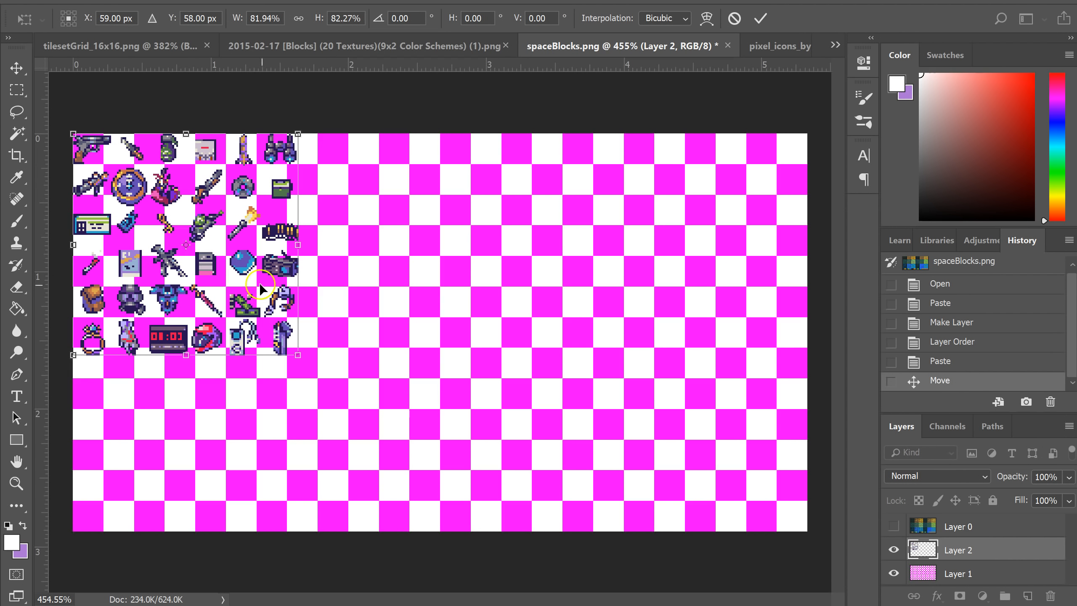
pyautogui.press('Return')
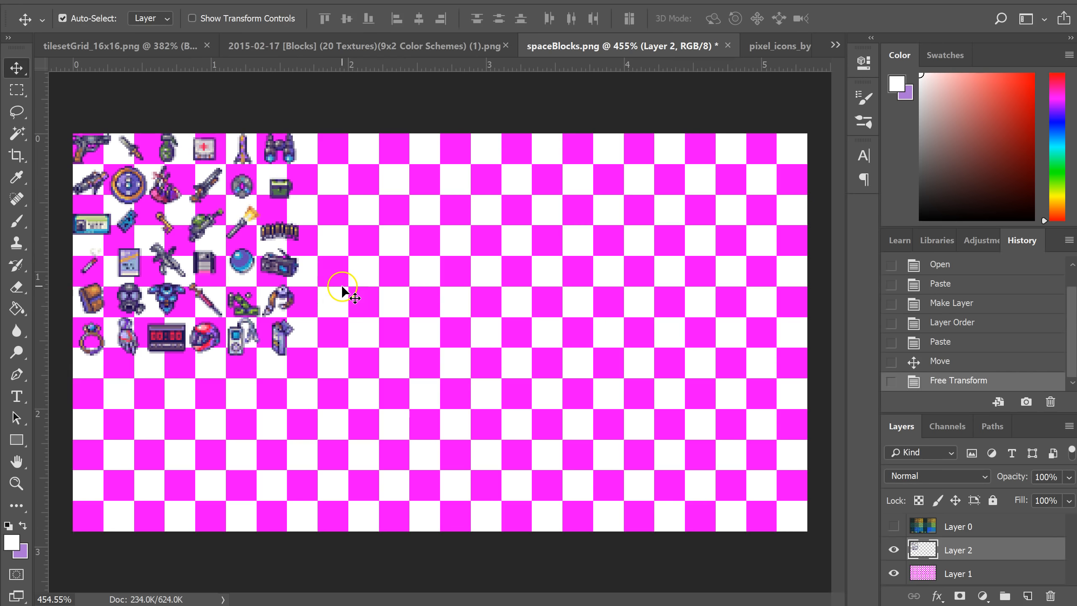
# - Scale the item icons again to about 81.4% width and 81.9% height so that each icon fits one grid square
pyautogui.press('z')
pyautogui.click(170, 204)
pyautogui.click(171, 204)
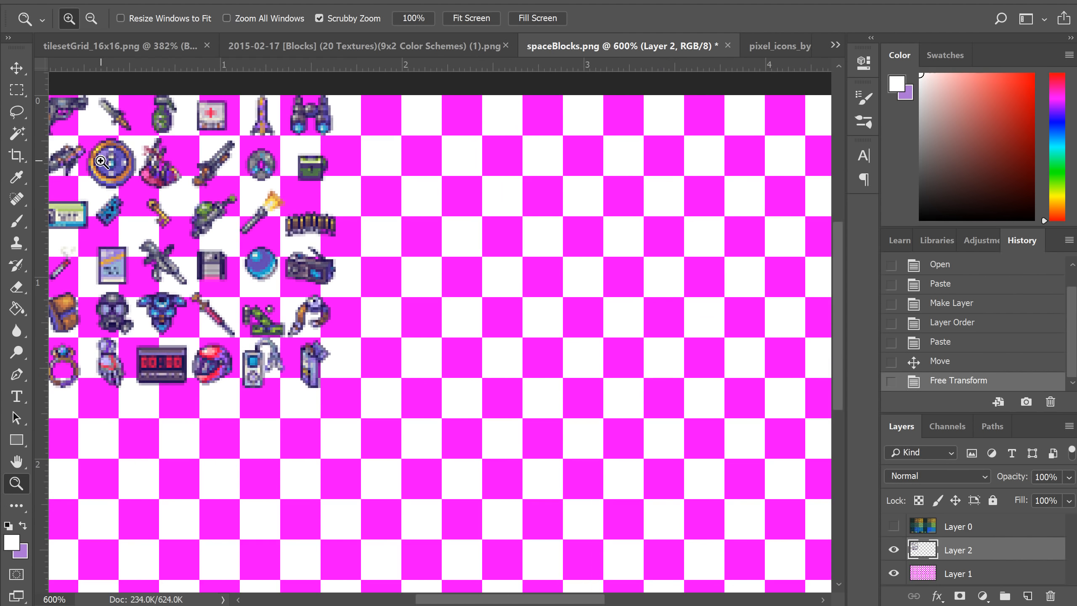
pyautogui.click(101, 161)
pyautogui.click(101, 160)
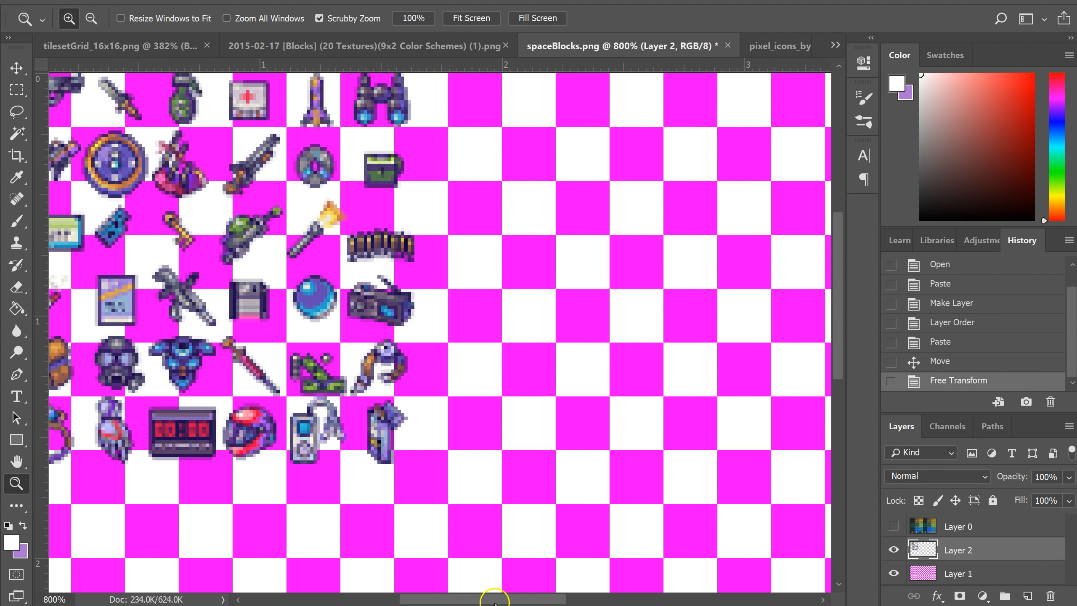
pyautogui.moveTo(496, 599); pyautogui.dragTo(477, 599)
pyautogui.scroll(2, 429, 444)
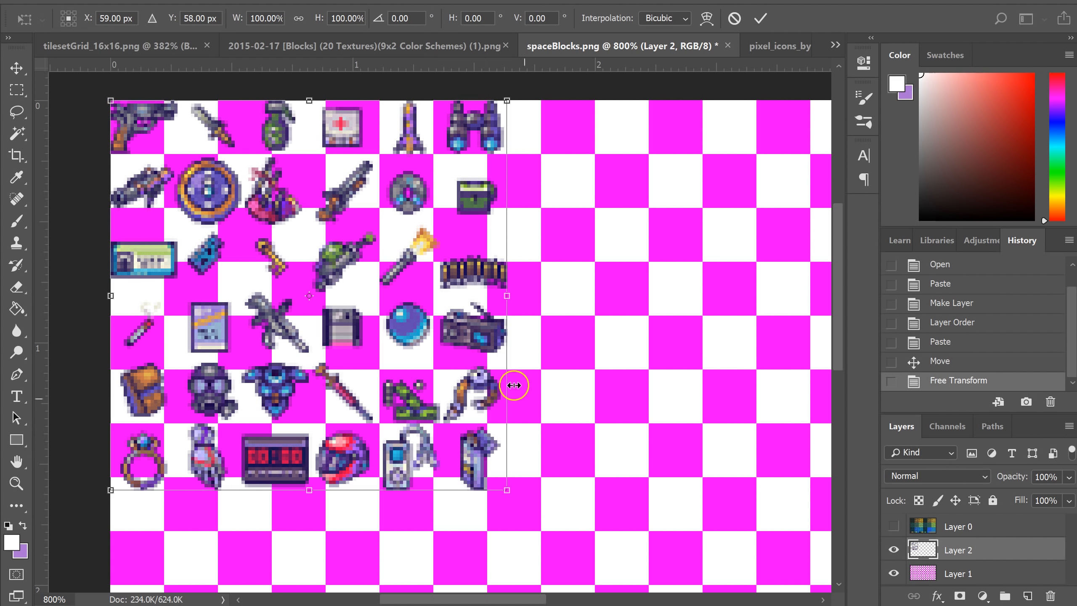
pyautogui.moveTo(507, 491); pyautogui.dragTo(401, 463)
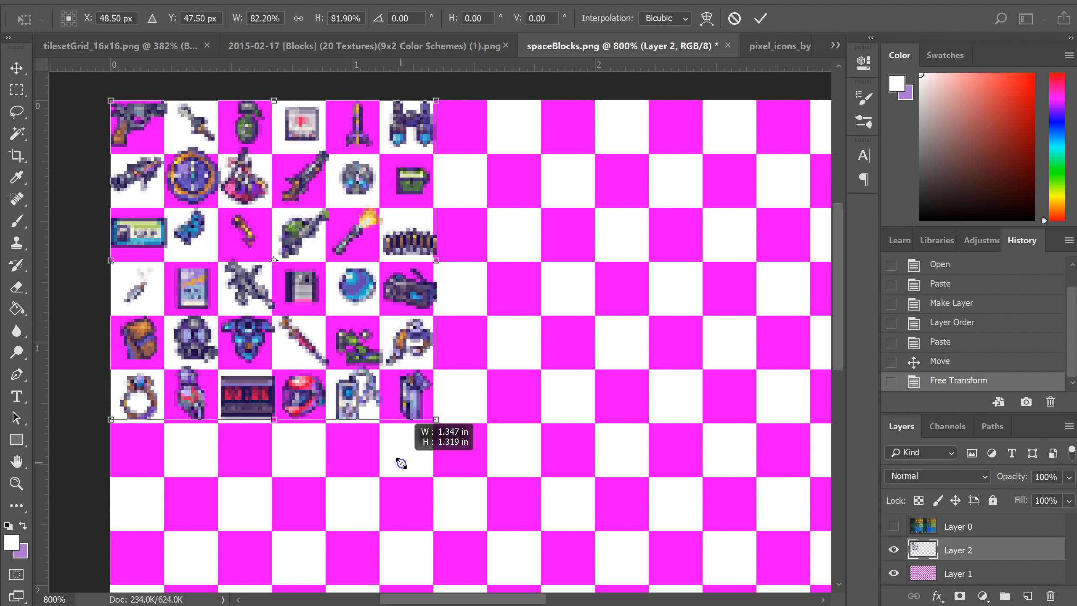
pyautogui.moveTo(401, 464); pyautogui.dragTo(399, 462)
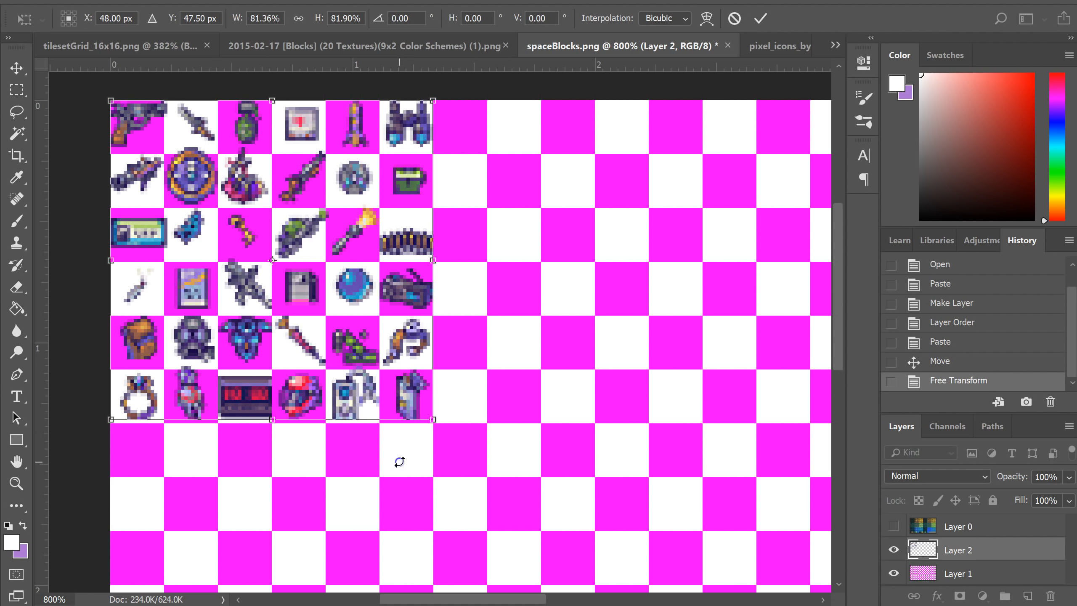
pyautogui.press('Return')
pyautogui.press('z')
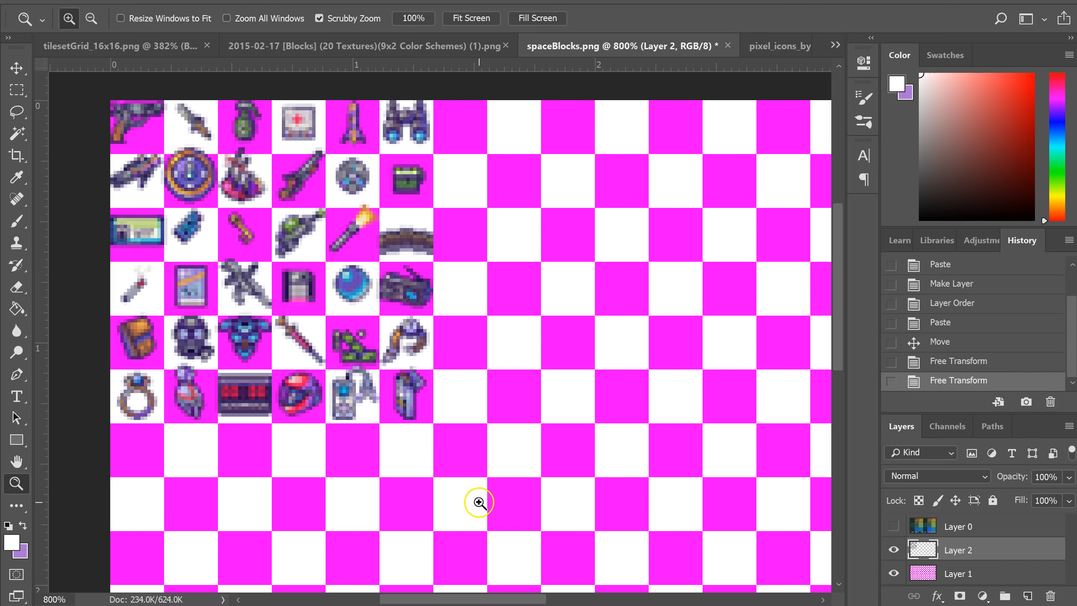
# - Nudge the item icons two pixels down and scale them to about 99% width and height
pyautogui.press('v')
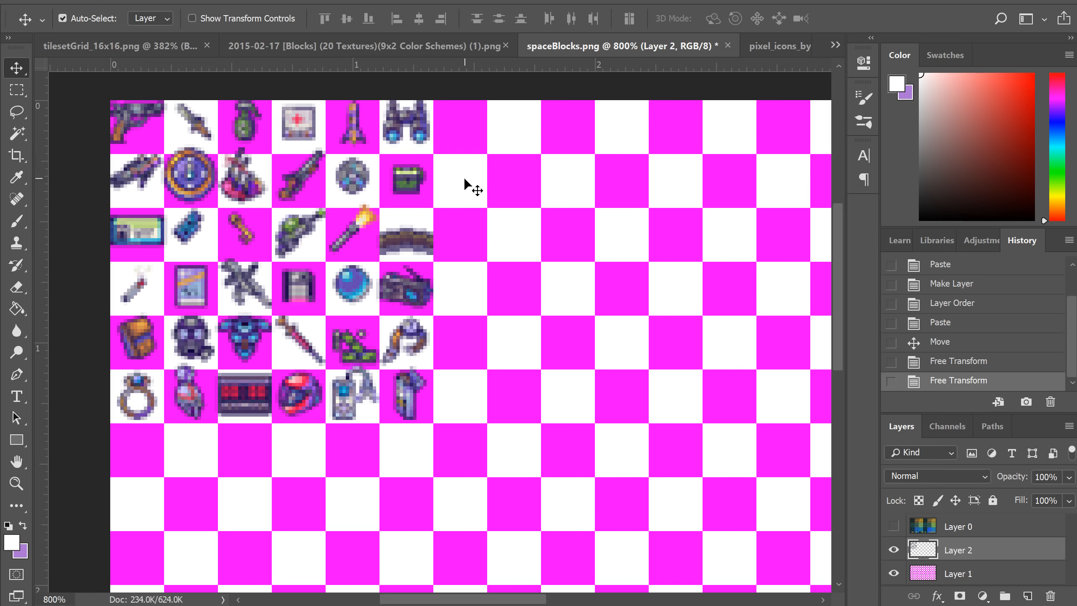
pyautogui.press('Down')
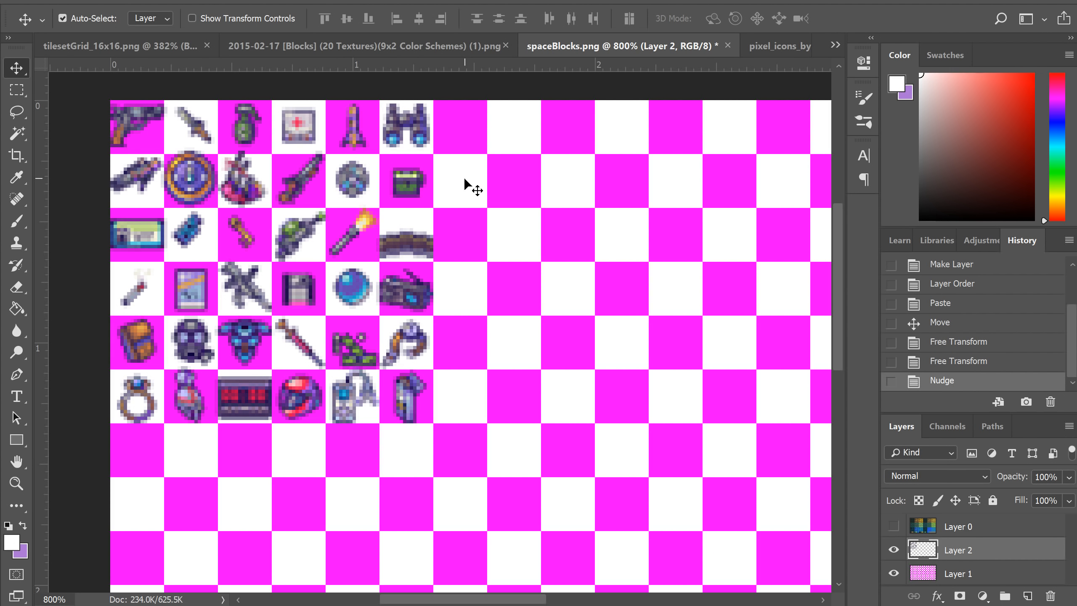
pyautogui.press('Down')
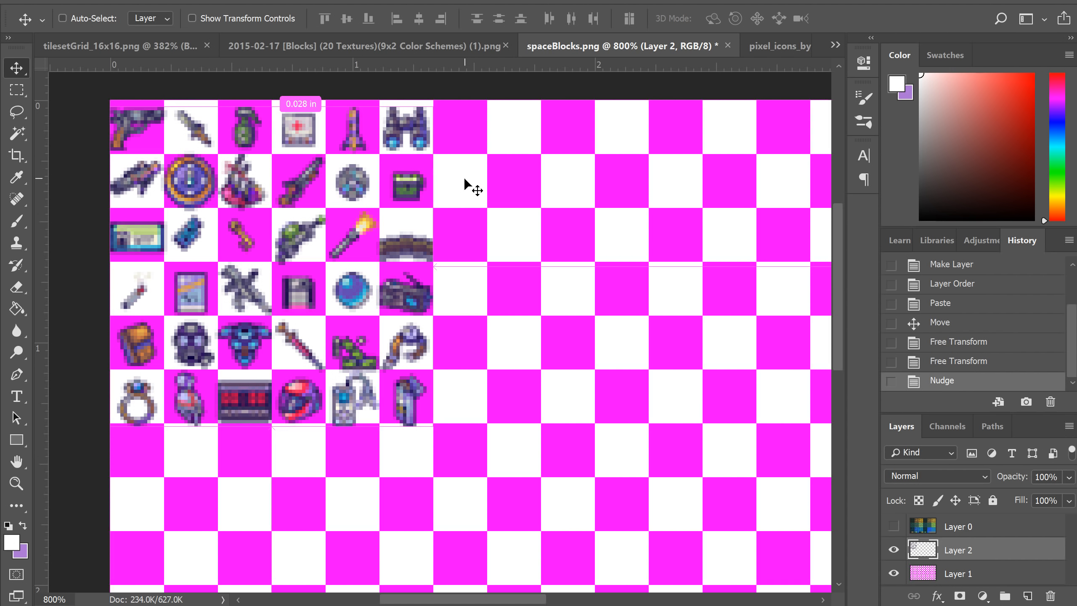
pyautogui.hotkey('ctrl', 't')
pyautogui.moveTo(433, 425); pyautogui.dragTo(428, 421)
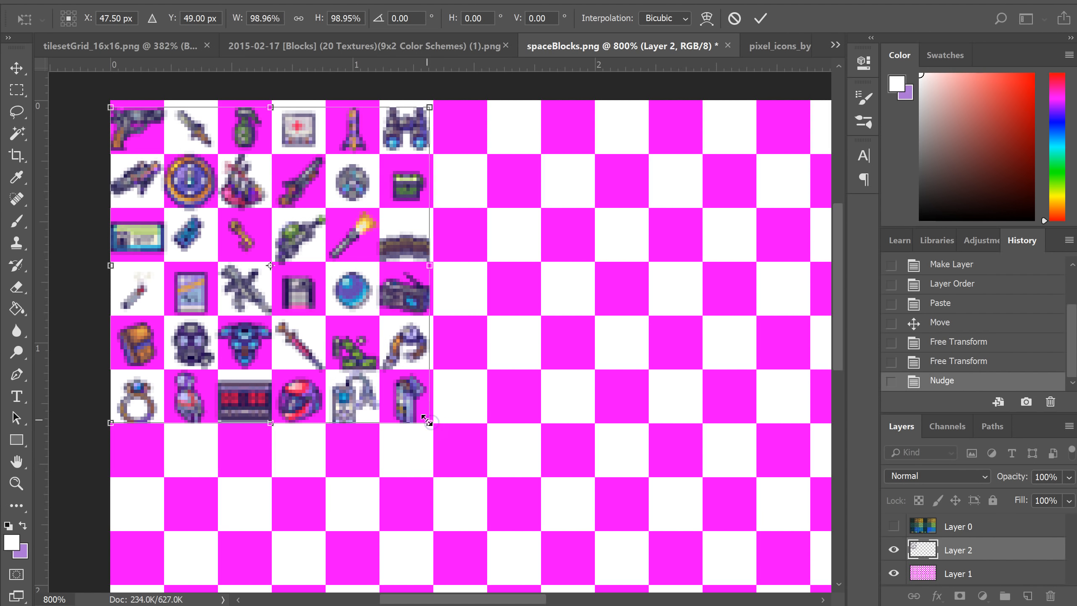
pyautogui.press('Return')
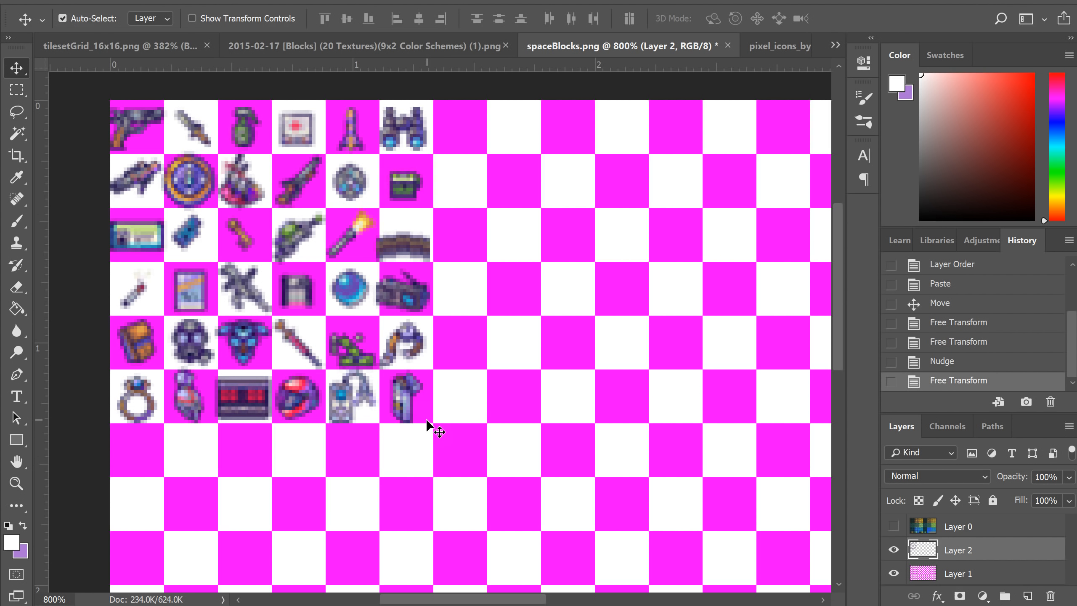
# - Hide the magenta checkered grid on Layer 1 beneath the item icons
pyautogui.click(190, 173)
pyautogui.press('z')
pyautogui.keyDown('alt'); pyautogui.click(256, 257); pyautogui.keyUp('alt')
pyautogui.keyDown('alt'); pyautogui.click(260, 257); pyautogui.keyUp('alt')
pyautogui.keyDown('alt'); pyautogui.click(260, 257); pyautogui.keyUp('alt')
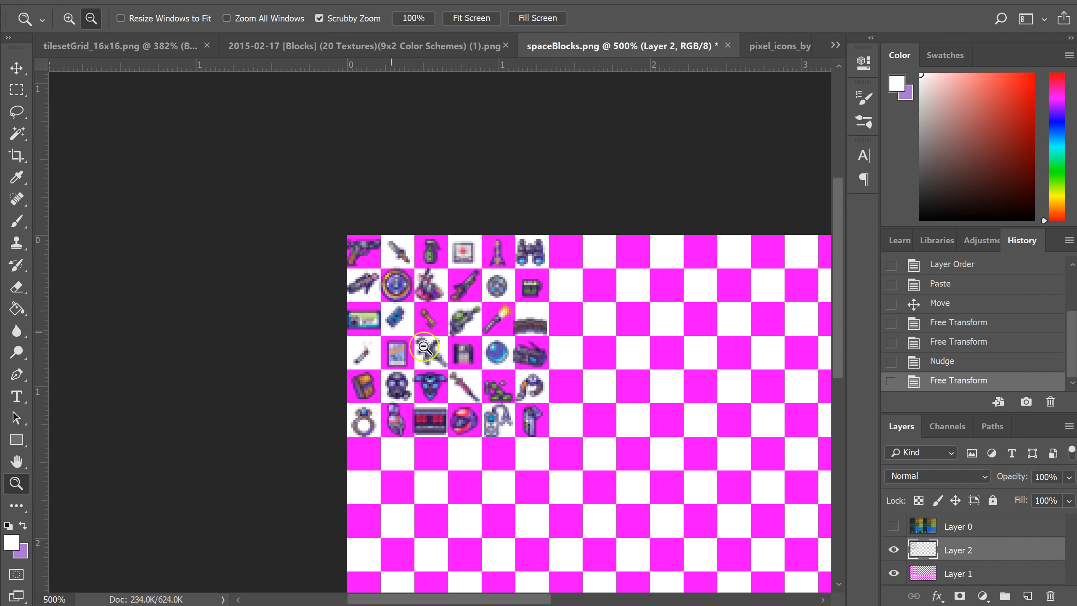
pyautogui.keyDown('alt'); pyautogui.click(424, 347); pyautogui.keyUp('alt')
pyautogui.keyDown('alt'); pyautogui.click(424, 347); pyautogui.keyUp('alt')
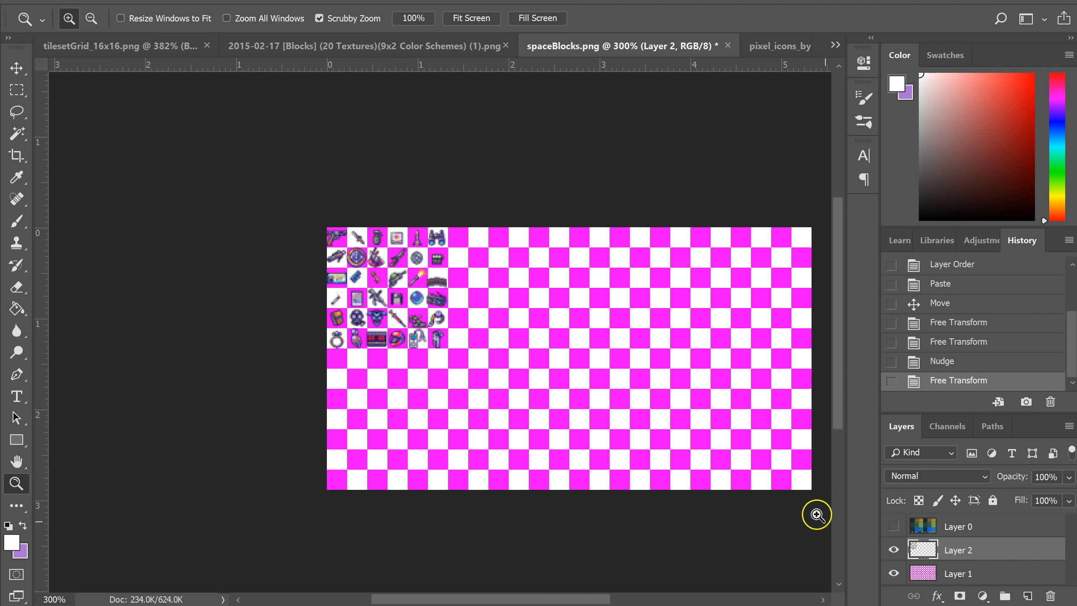
pyautogui.click(893, 573)
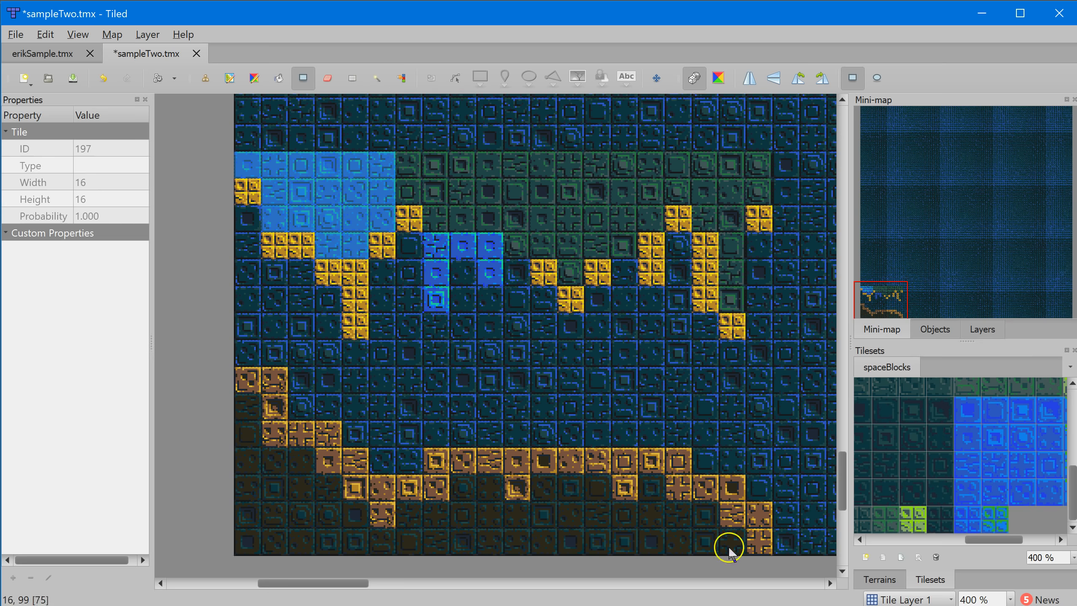
# - In Tiled, create an embedded tileset from sampleSpaceItems.png with 16x16 px tiles and transparent color #000000
pyautogui.click(865, 557)
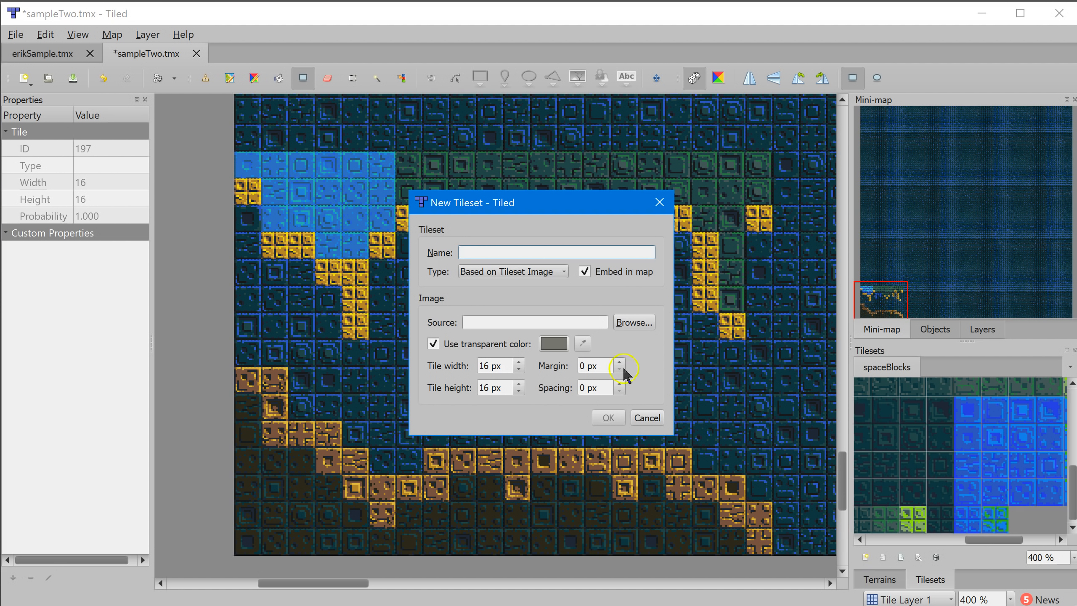
pyautogui.click(636, 323)
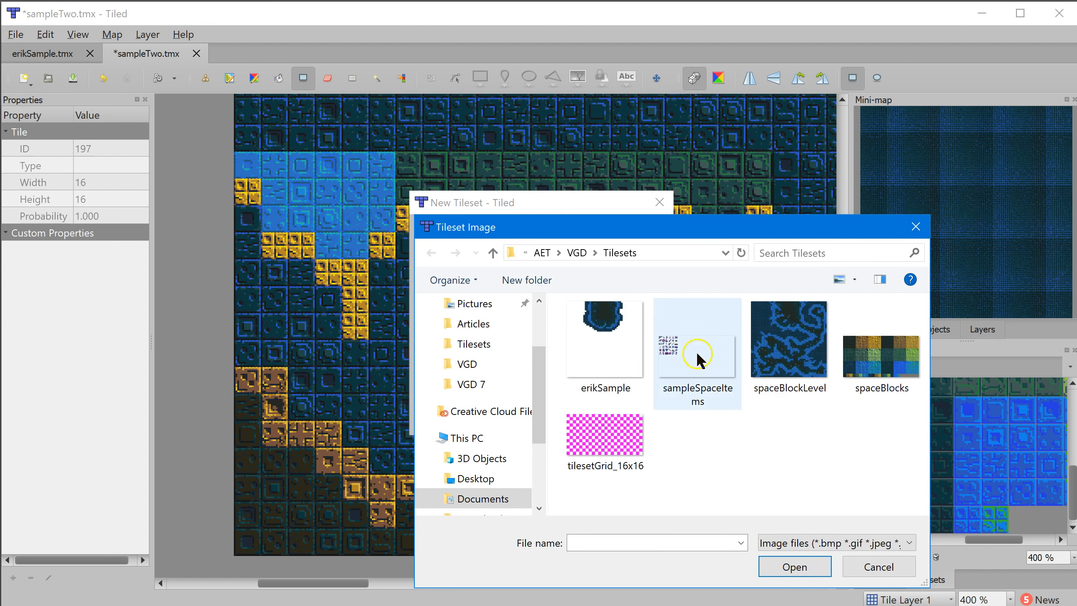
pyautogui.doubleClick(705, 368)
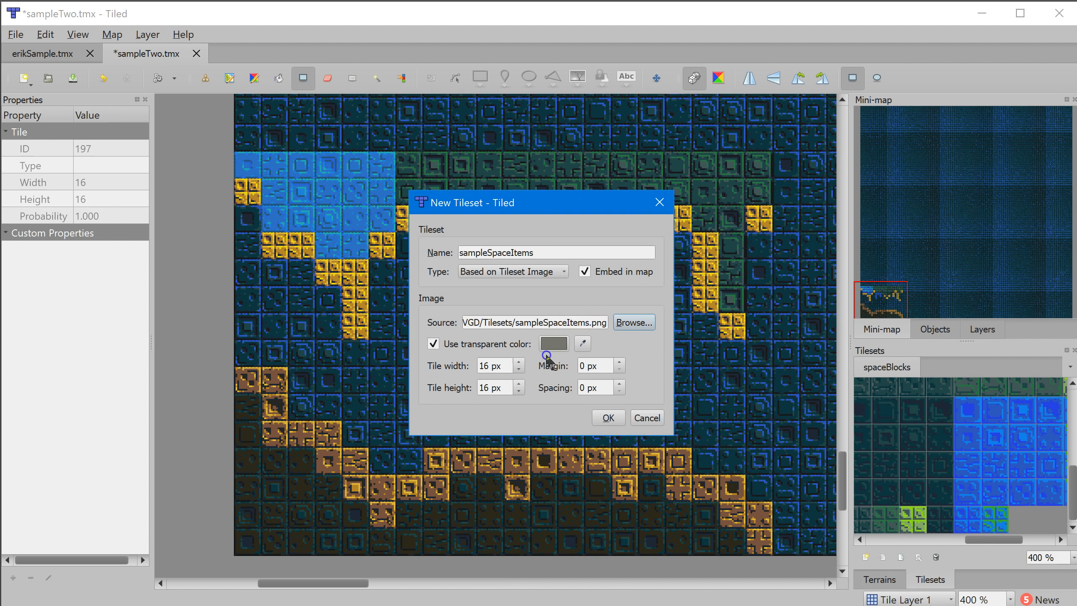
pyautogui.click(583, 344)
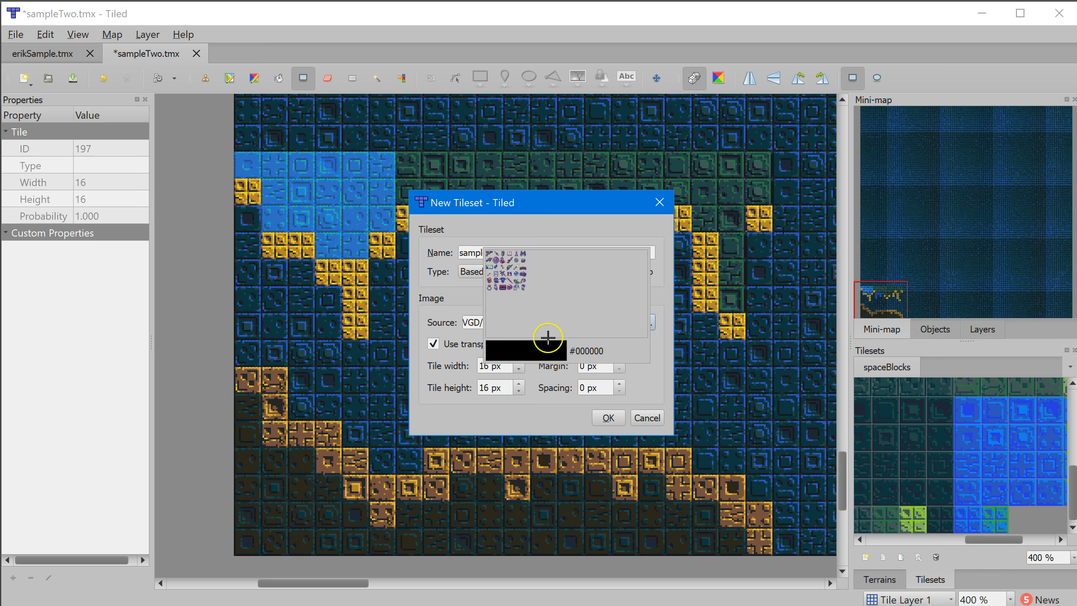
pyautogui.click(586, 282)
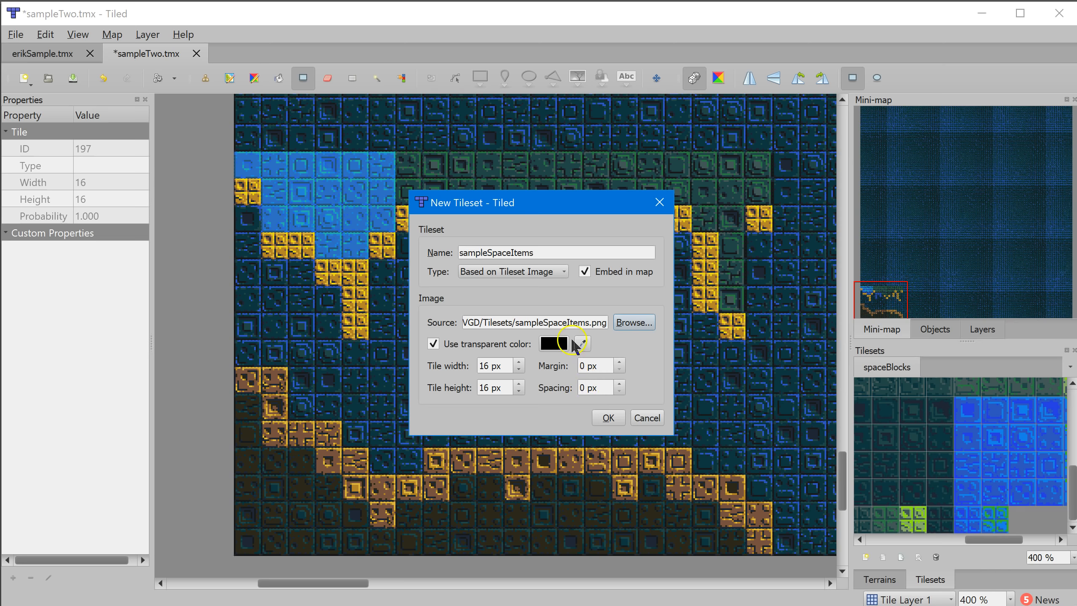
pyautogui.click(607, 417)
pyautogui.click(986, 377)
pyautogui.click(912, 367)
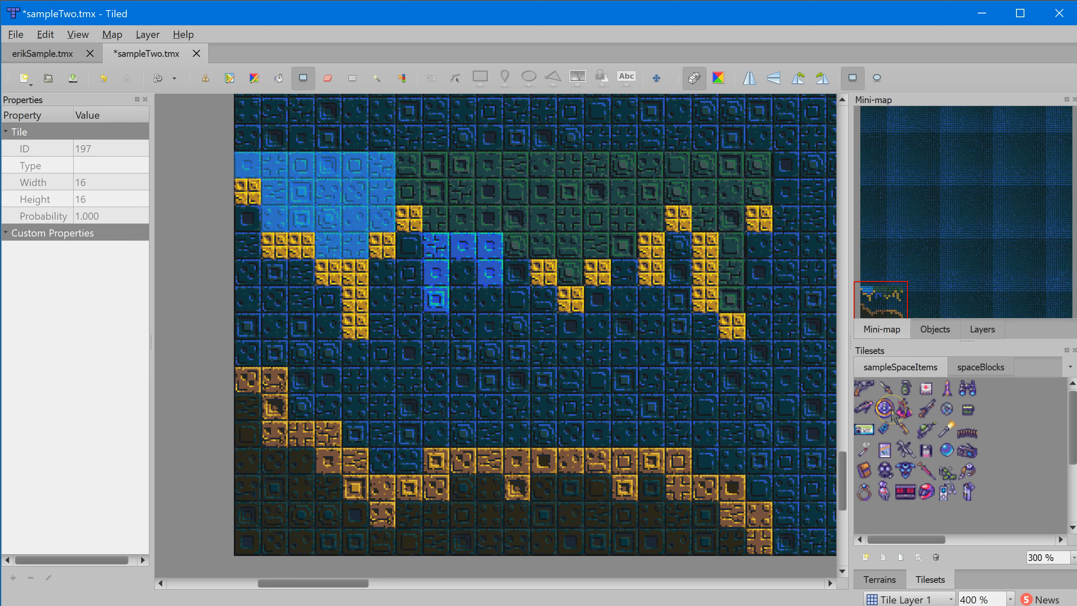
# - Try to stamp the round shield icon onto the map's blue wall, and clear the tile selection over the bright blue ceiling part
pyautogui.click(647, 408)
pyautogui.click(205, 79)
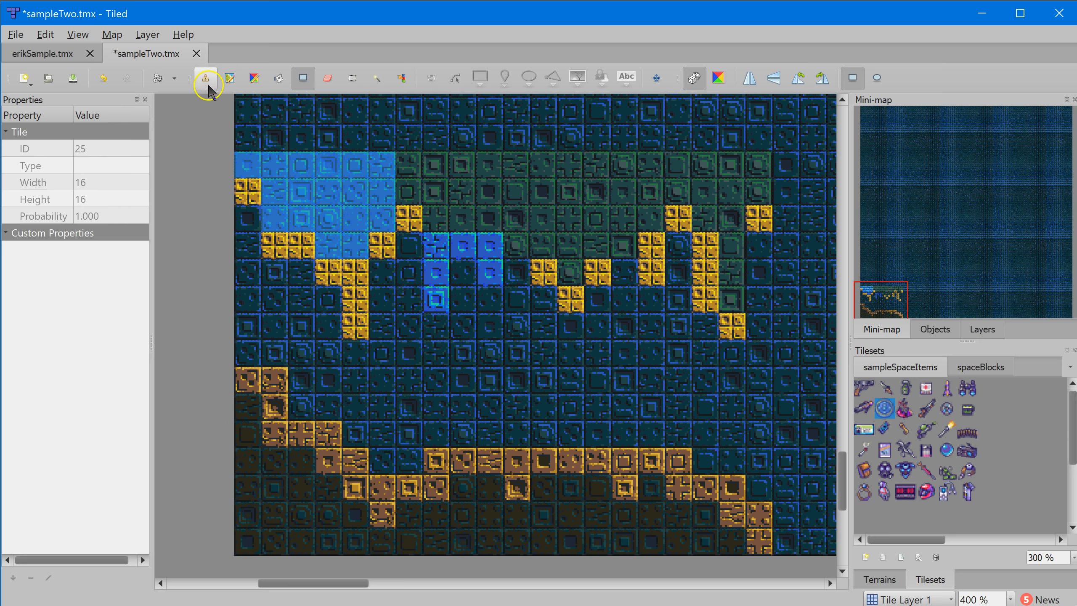
pyautogui.click(517, 320)
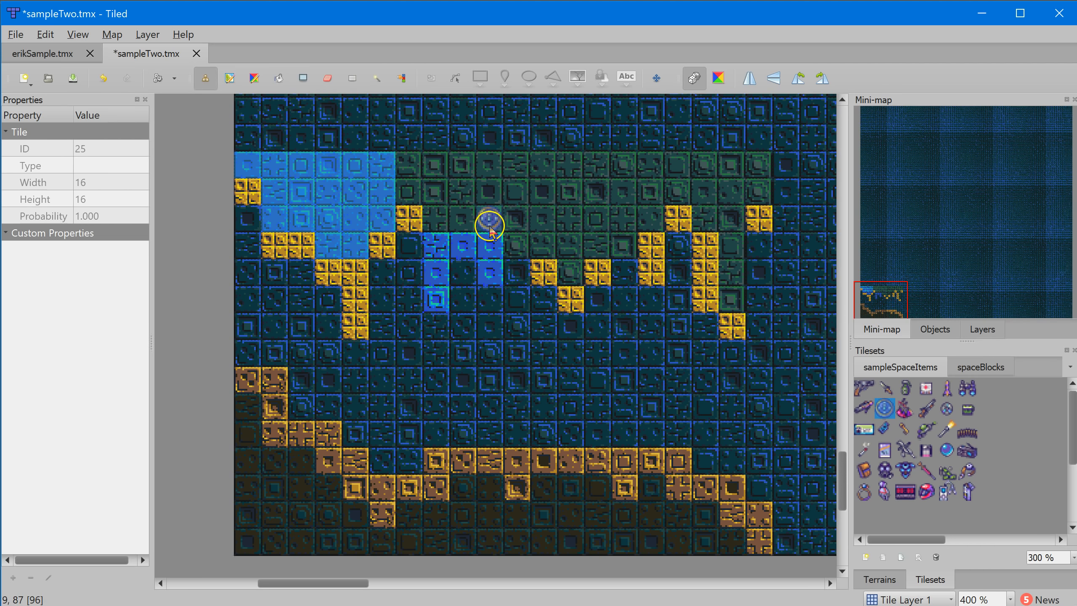
pyautogui.click(357, 81)
pyautogui.moveTo(499, 225); pyautogui.dragTo(545, 282)
pyautogui.click(572, 353)
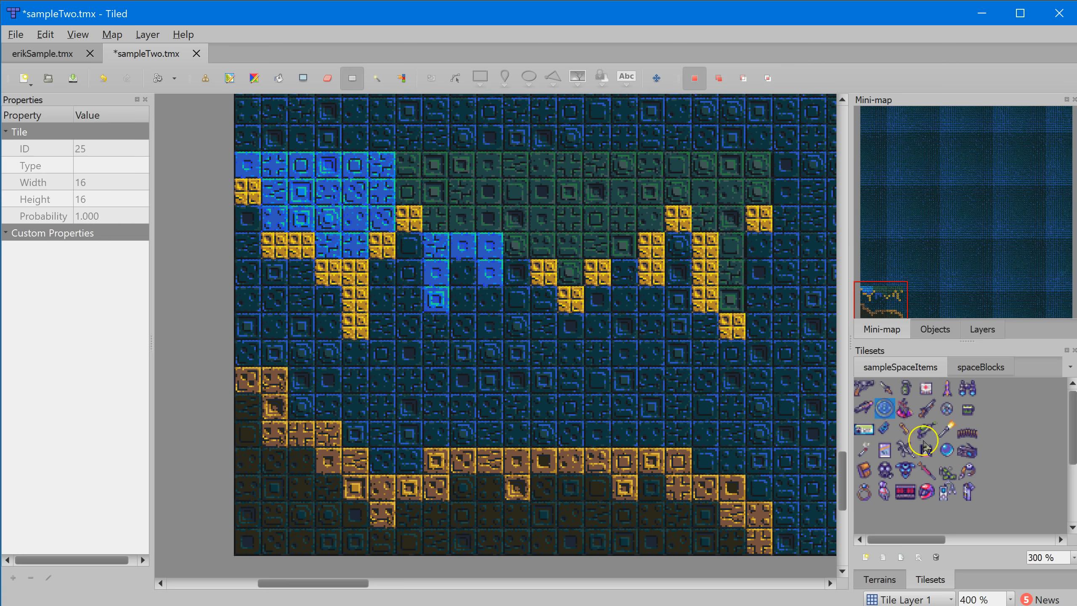
# - Stamp the blue orb item on three wall tiles below the bright blue blocks and undo the stamps
pyautogui.click(946, 450)
pyautogui.click(489, 273)
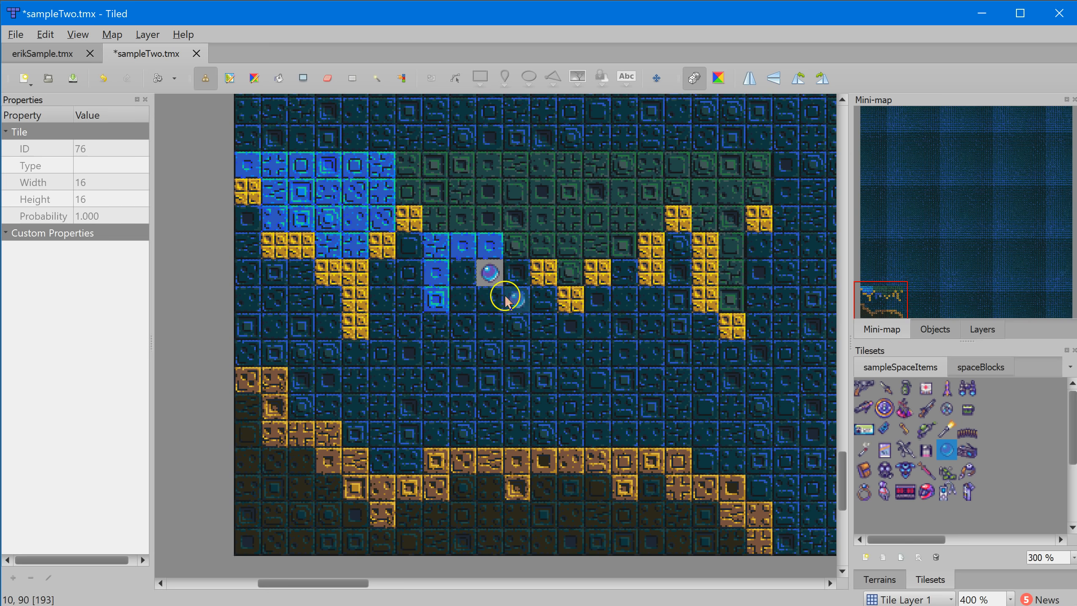
pyautogui.click(491, 299)
pyautogui.click(517, 299)
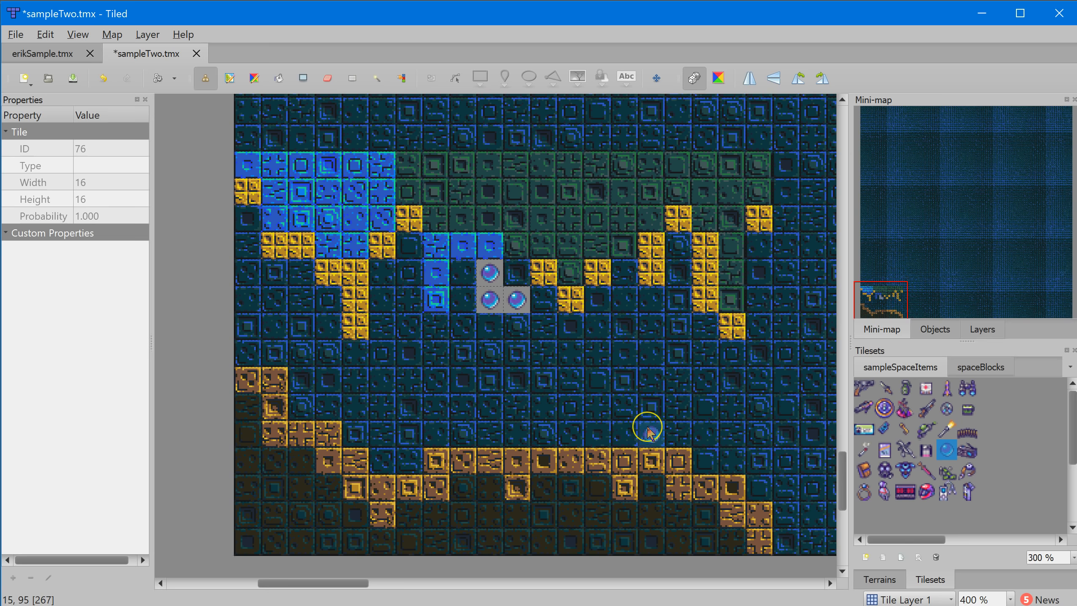
pyautogui.hotkey('ctrl', 'z')
pyautogui.hotkey('ctrl', 'z')
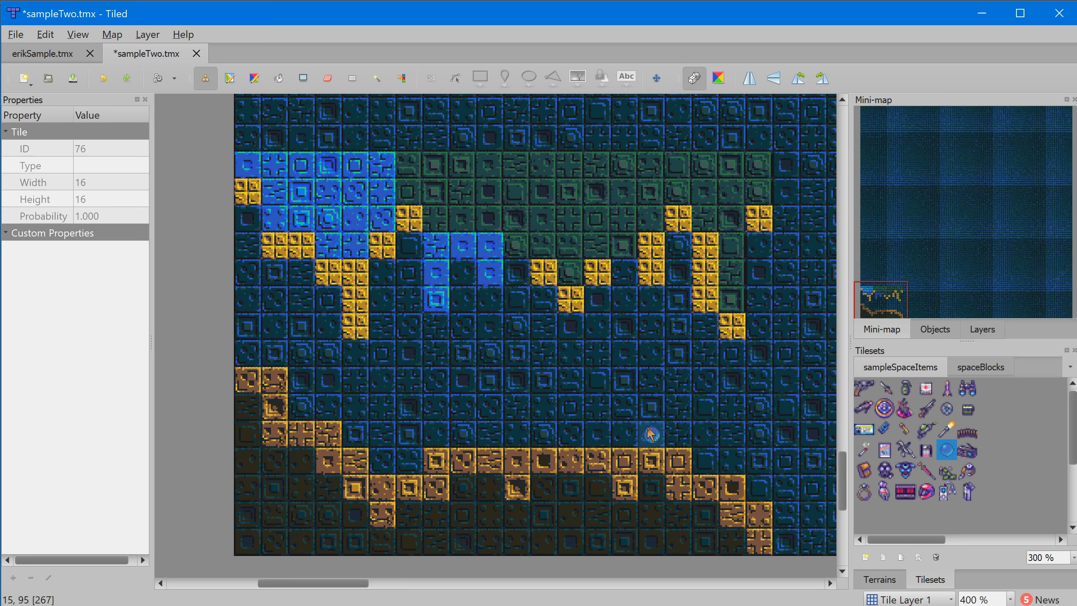
# - Show the map's layers and add a new tile layer above Tile Layer 1
pyautogui.click(981, 330)
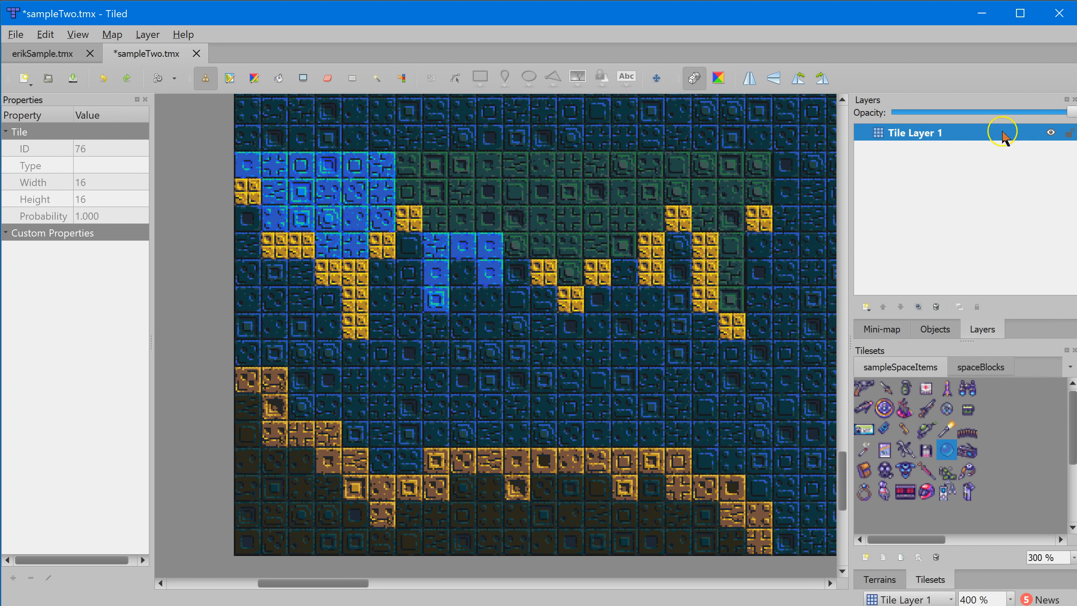
pyautogui.rightClick(914, 135)
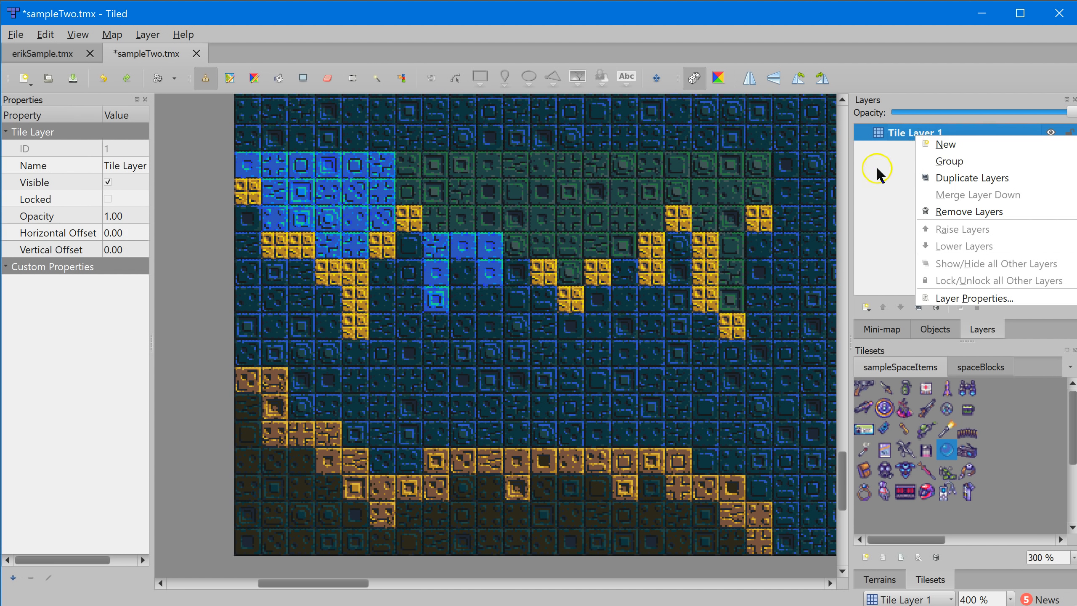
pyautogui.click(894, 164)
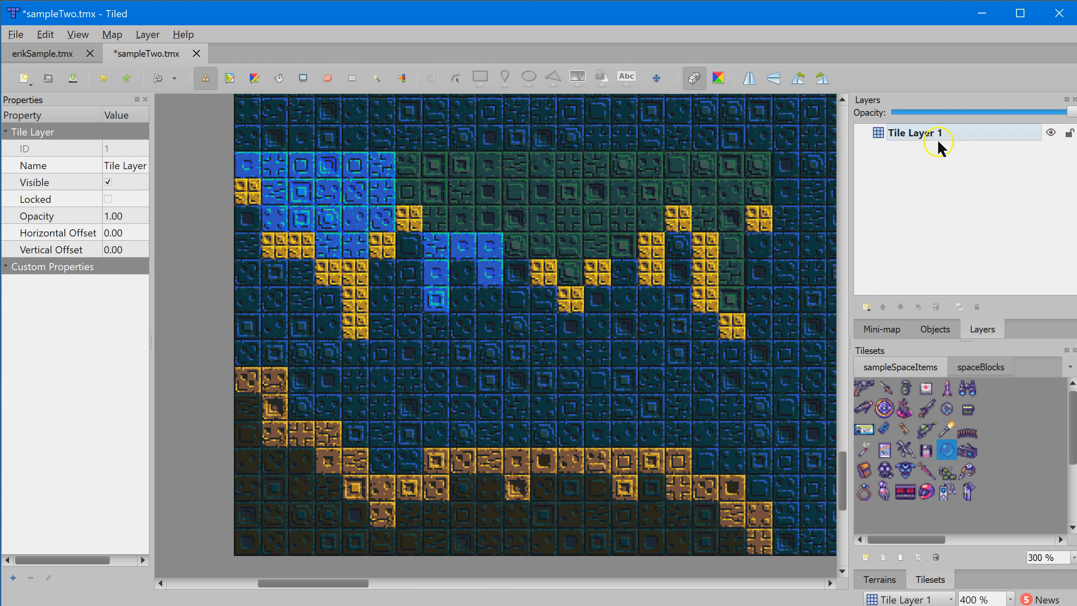
pyautogui.click(868, 307)
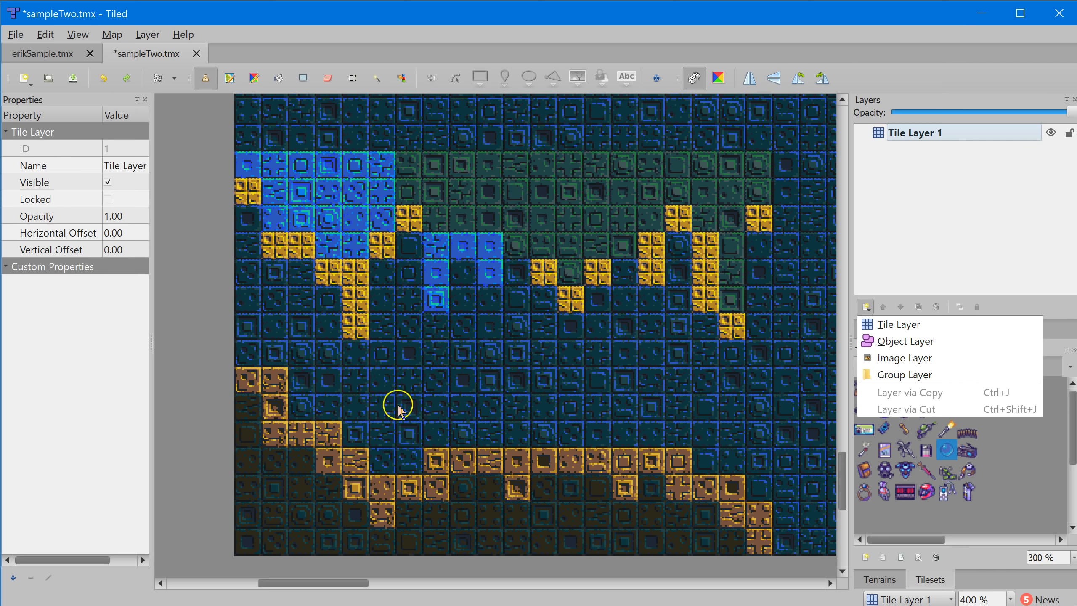
pyautogui.click(932, 329)
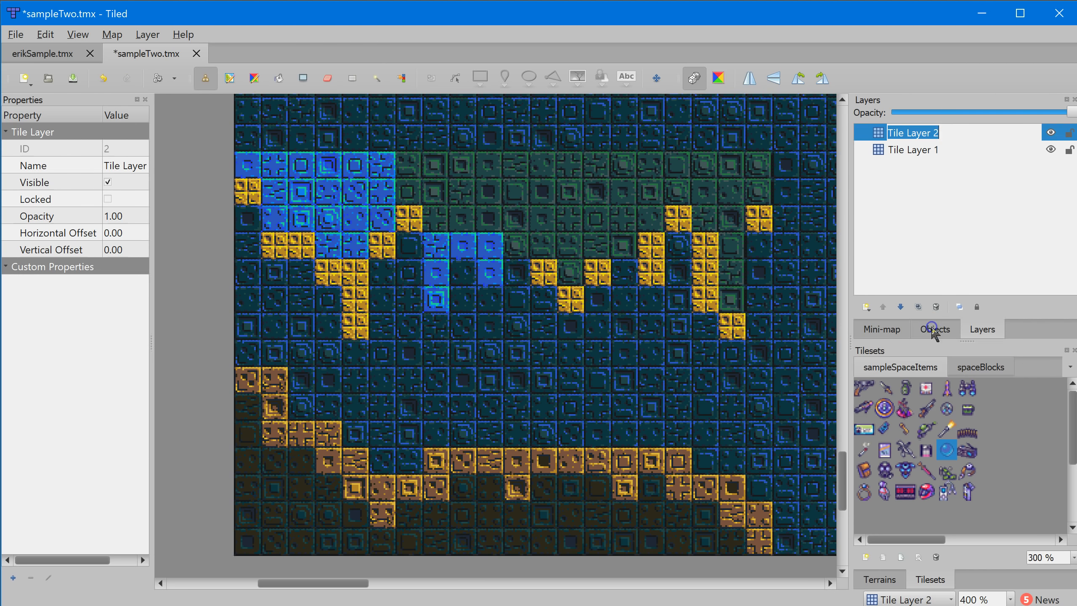
# - Accept the name Tile Layer 2 for the new layer and make it the active layer
pyautogui.press('Return')
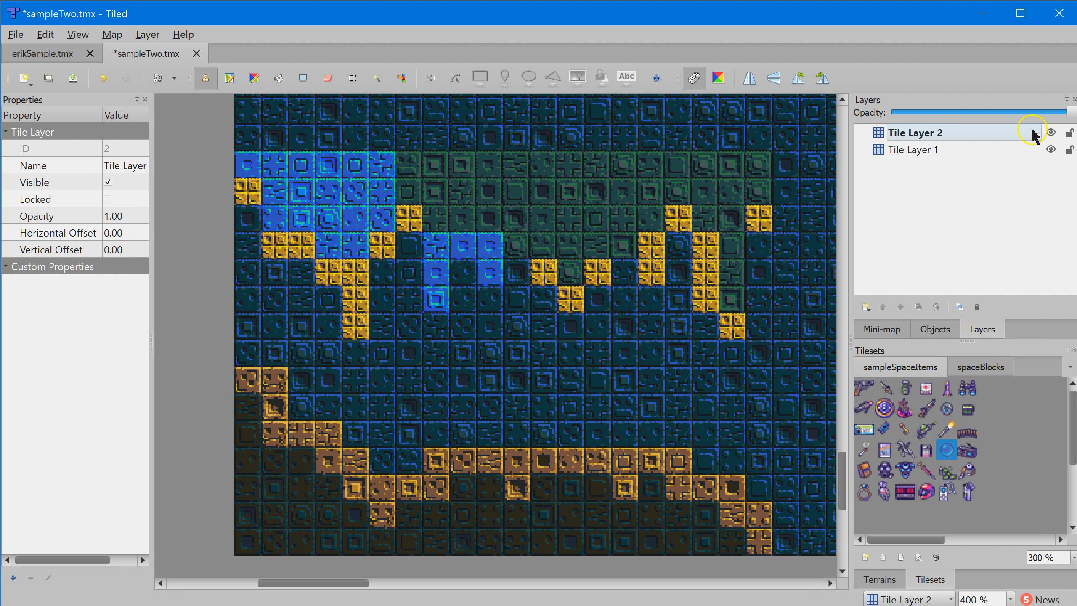
pyautogui.click(952, 151)
pyautogui.click(958, 136)
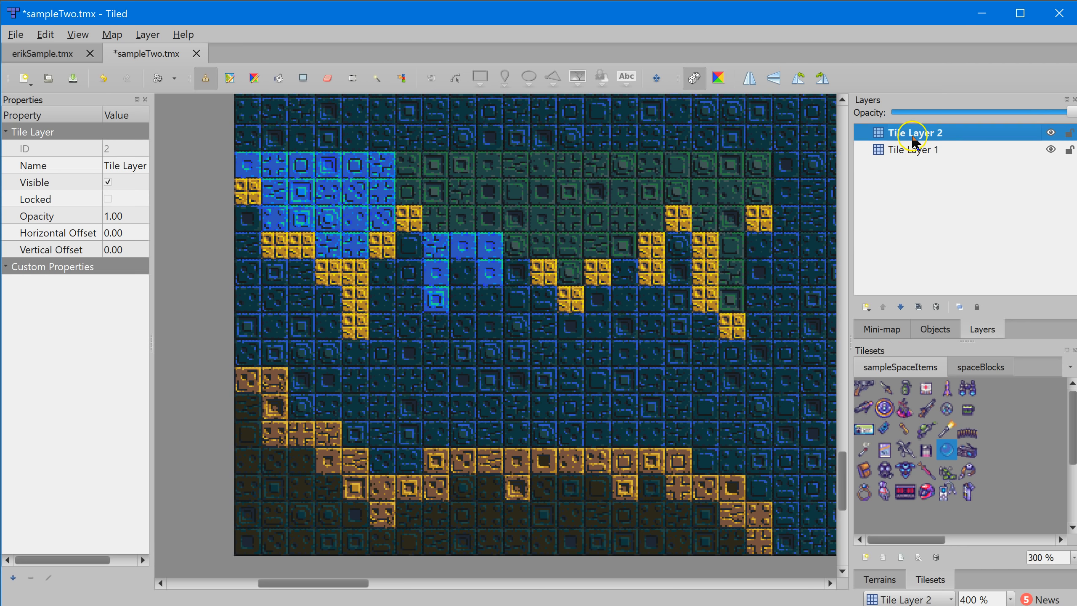
# - Stamp the blue orb item from sampleSpaceItems on six separate wall tiles between the ceiling blocks and the brown floor, on Tile Layer 2
pyautogui.click(890, 410)
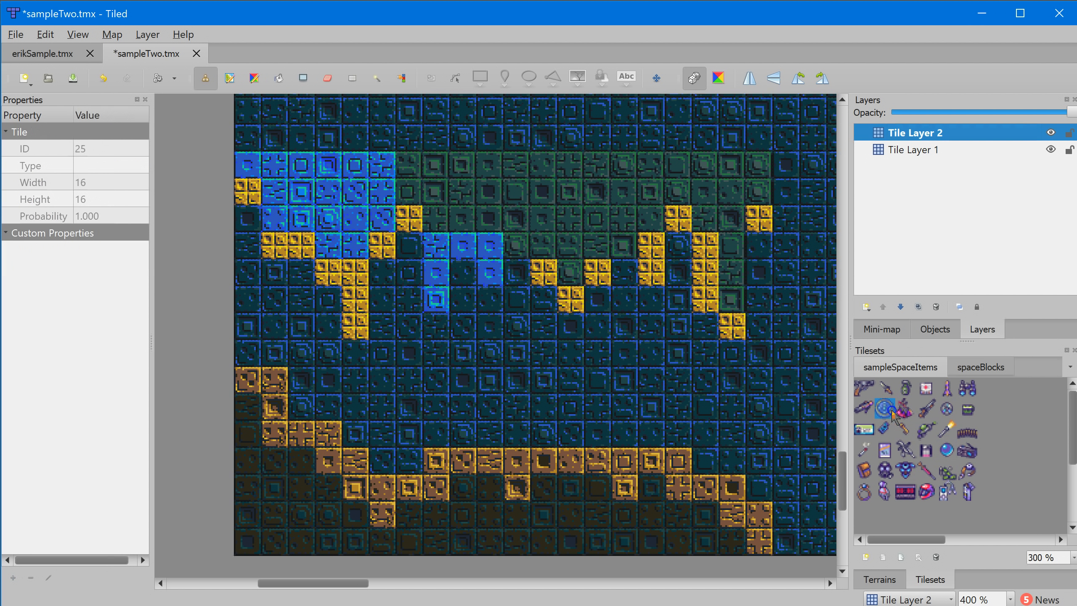
pyautogui.click(946, 450)
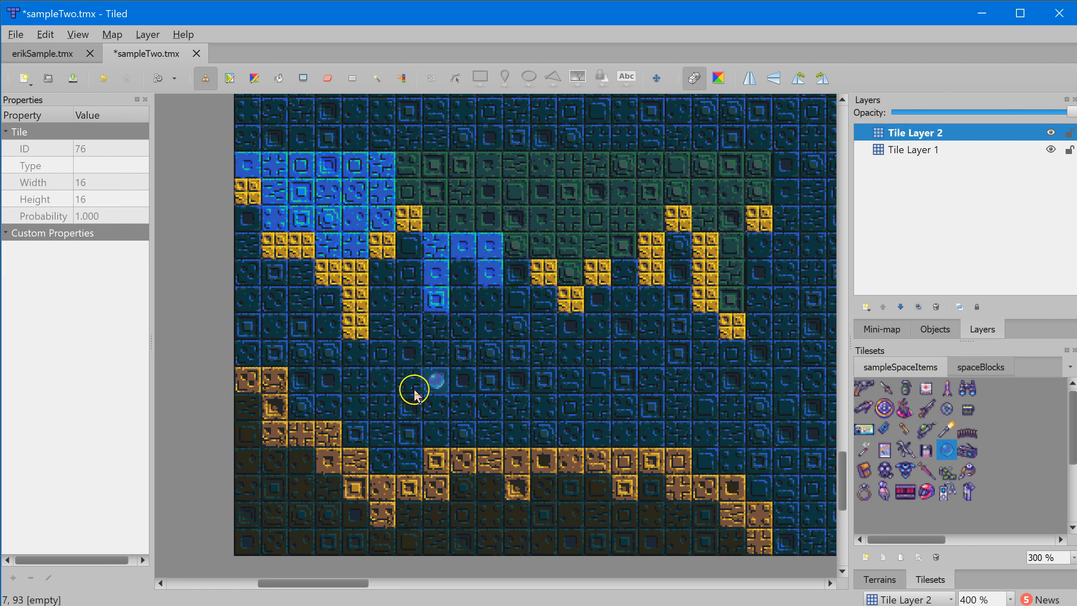
pyautogui.click(437, 408)
pyautogui.click(517, 381)
pyautogui.click(576, 412)
pyautogui.click(651, 411)
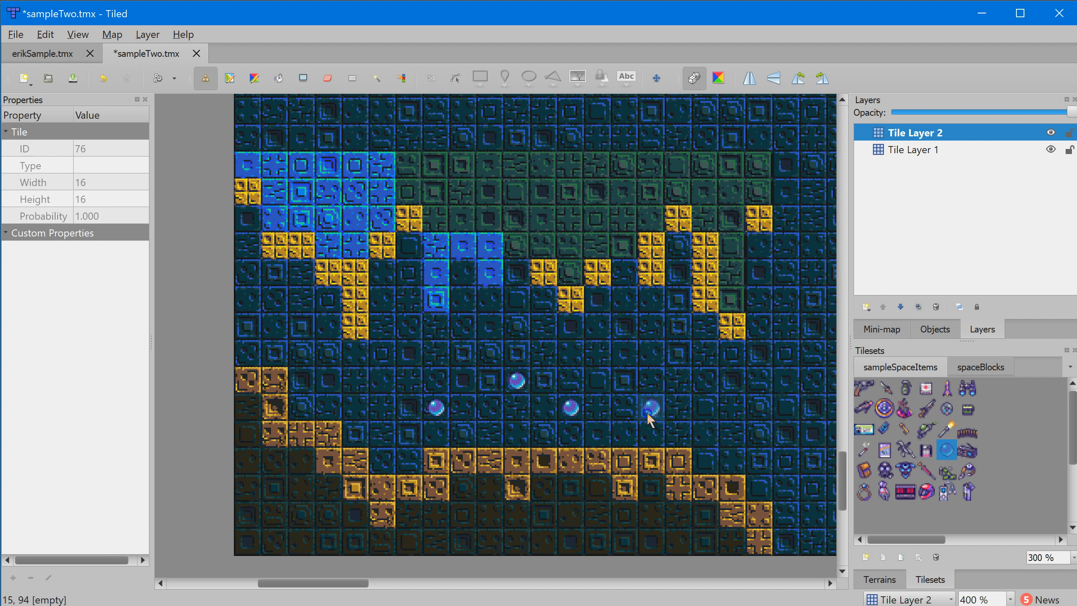
pyautogui.click(356, 382)
pyautogui.click(278, 329)
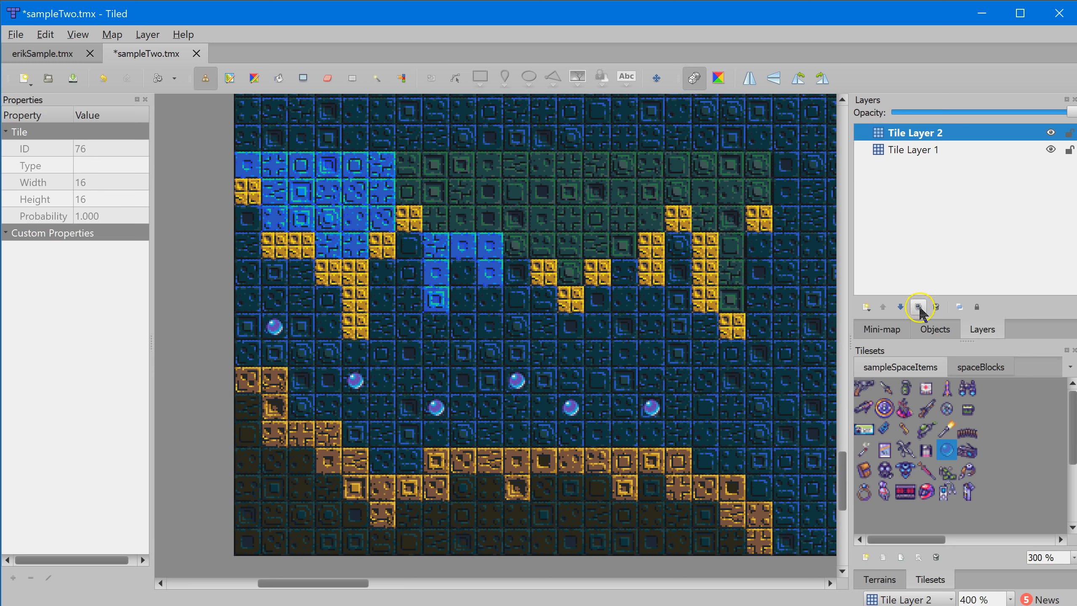
# - Move Tile Layer 2 below Tile Layer 1 and return it to the top of the layer order
pyautogui.click(907, 149)
pyautogui.click(915, 135)
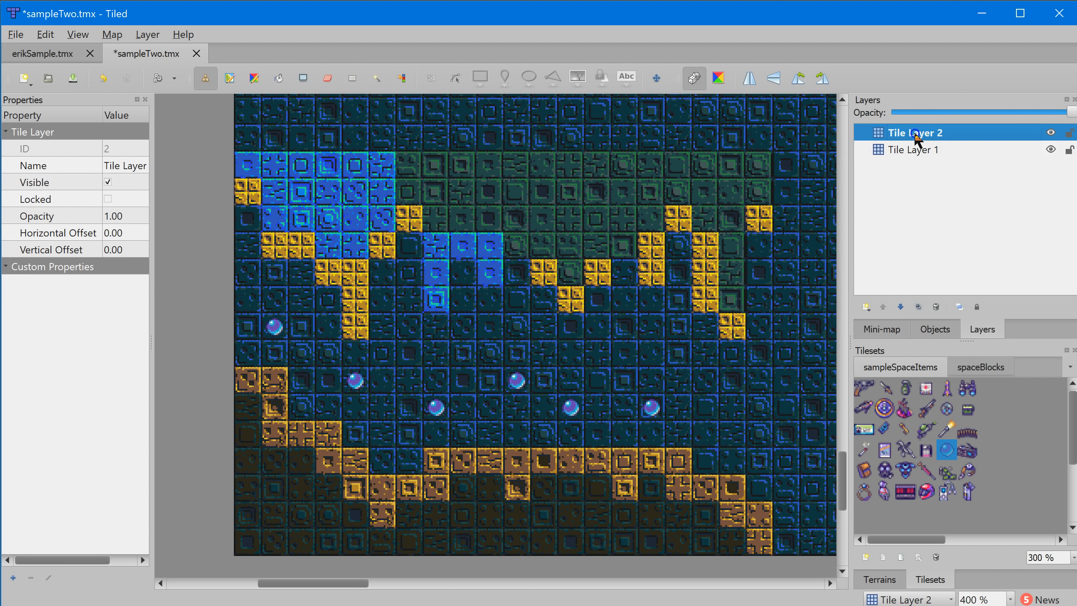
pyautogui.click(900, 307)
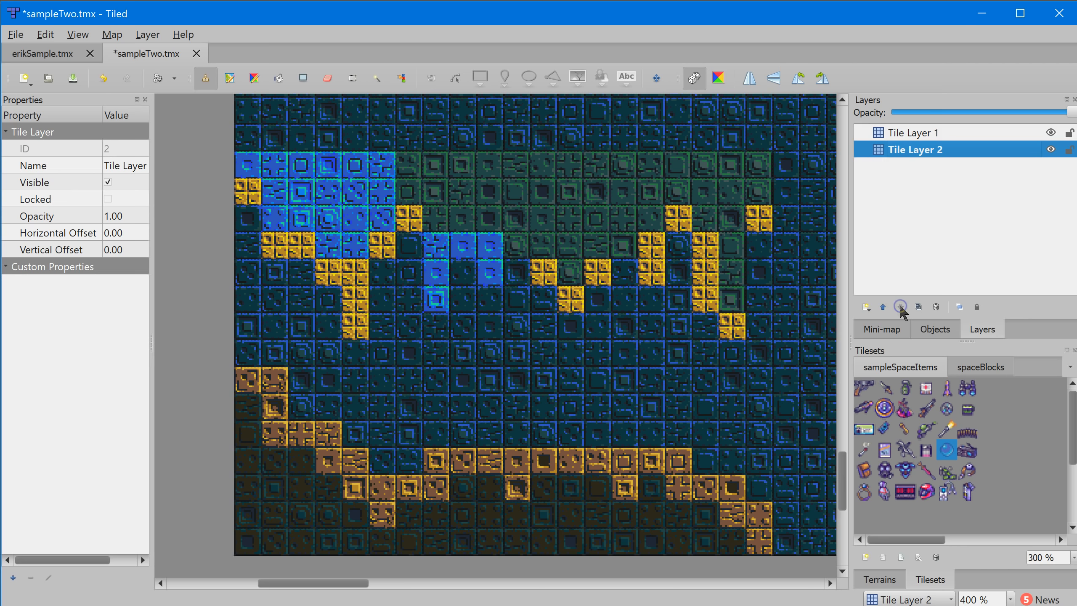
pyautogui.click(475, 398)
pyautogui.click(883, 307)
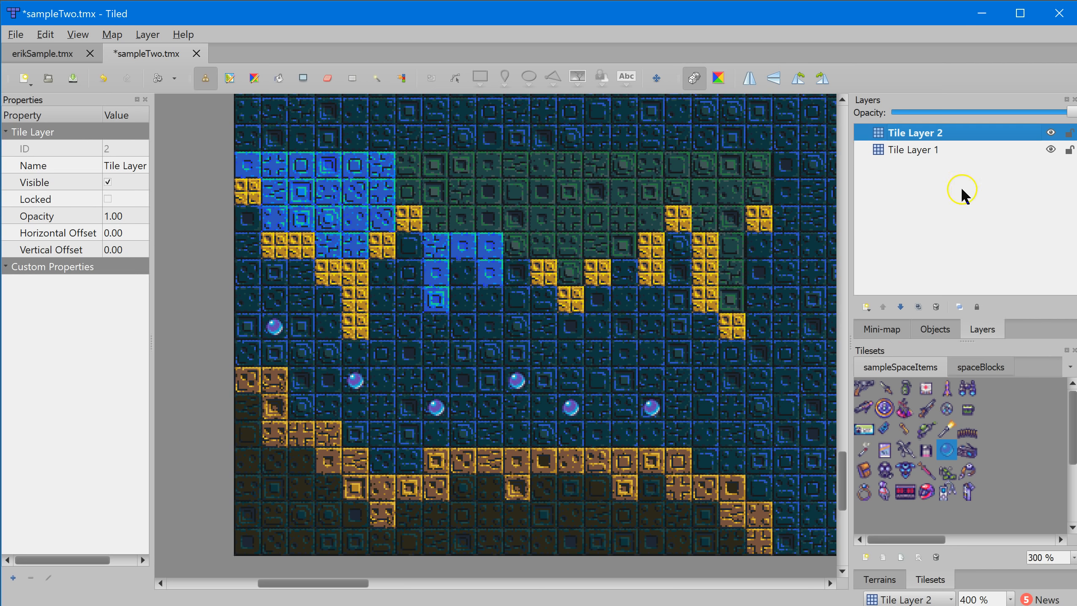
# - Toggle Tile Layer 1's lock on and off, and hide and show Tile Layer 2
pyautogui.click(1065, 153)
pyautogui.click(1069, 151)
pyautogui.click(1051, 134)
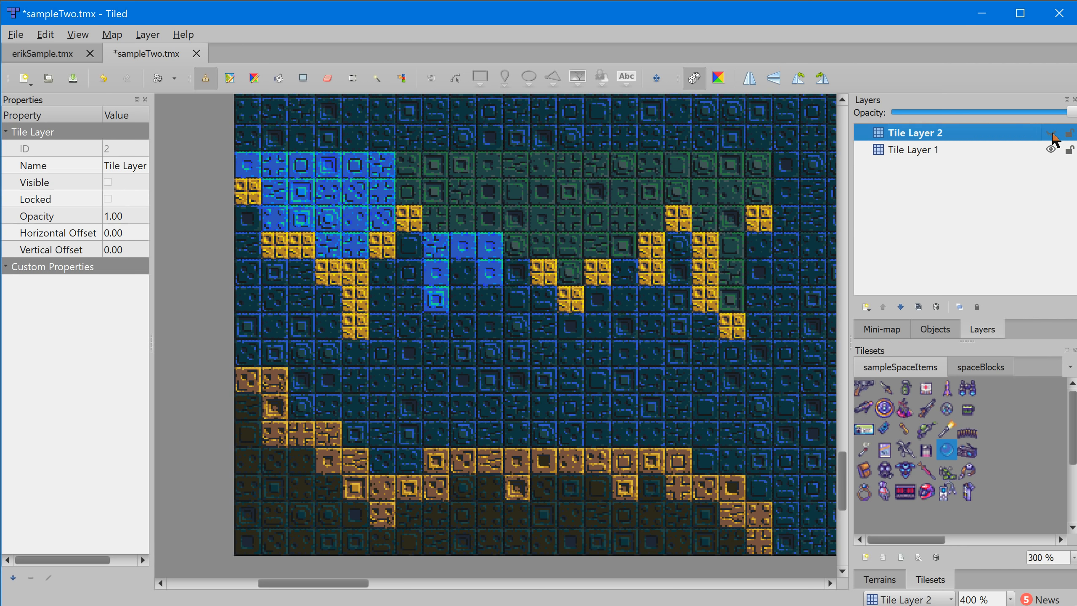
pyautogui.click(1052, 134)
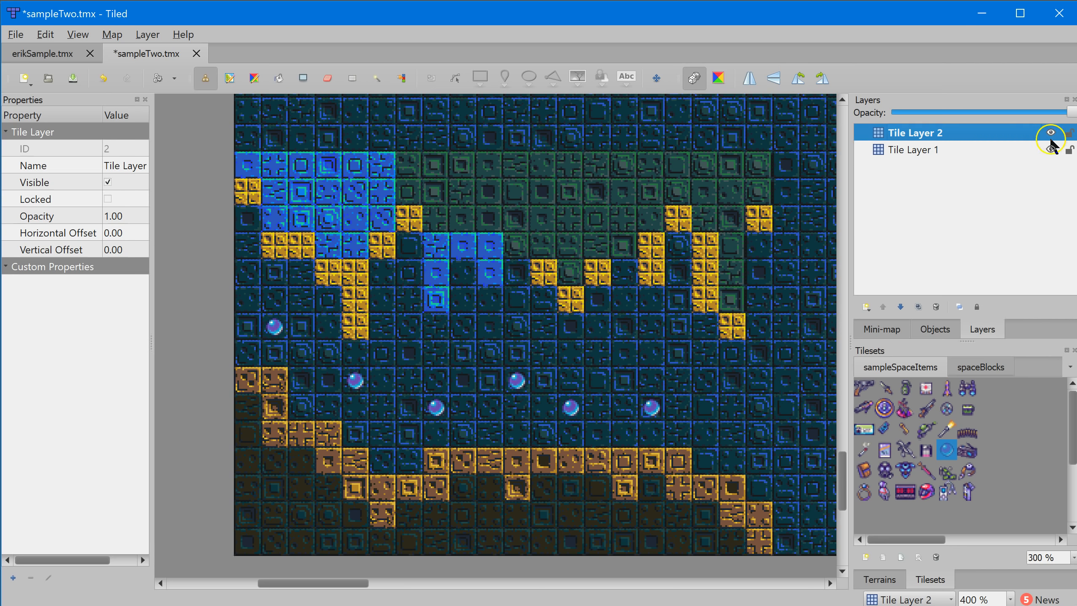
# - Set Tile Layer 2's opacity to 0.53 with Tile Layer 1 temporarily hidden, then keep both layers visible with Tile Layer 2 on top
pyautogui.click(902, 307)
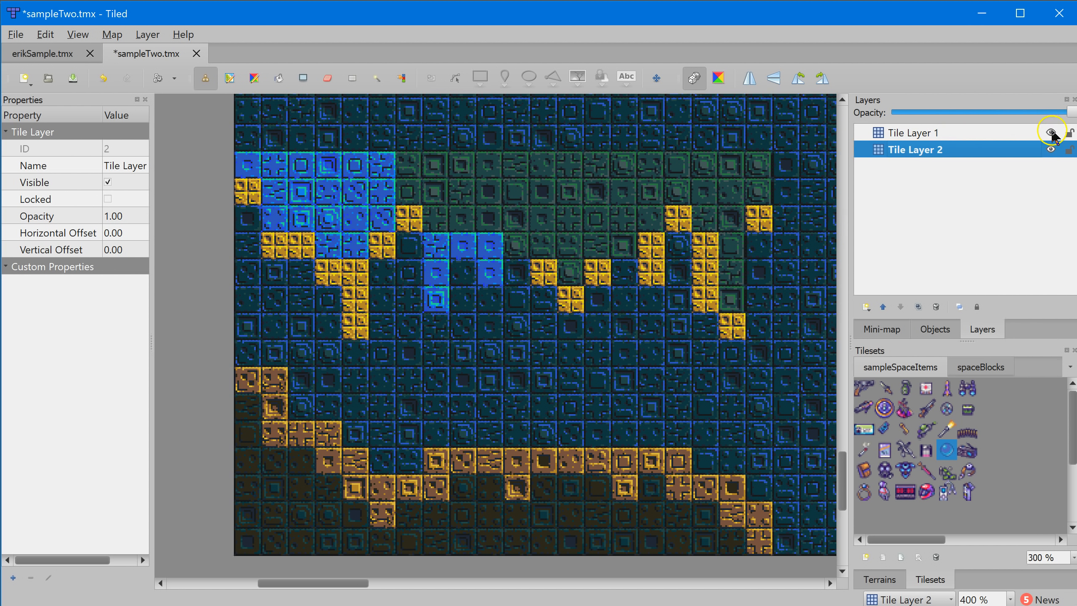
pyautogui.click(1051, 132)
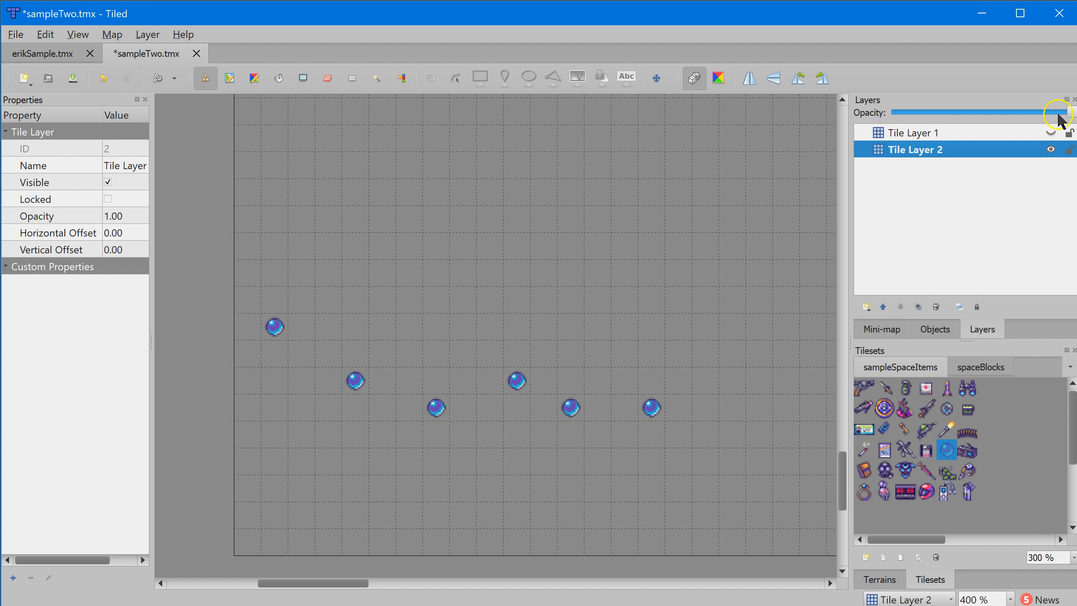
pyautogui.moveTo(1071, 113); pyautogui.dragTo(982, 111)
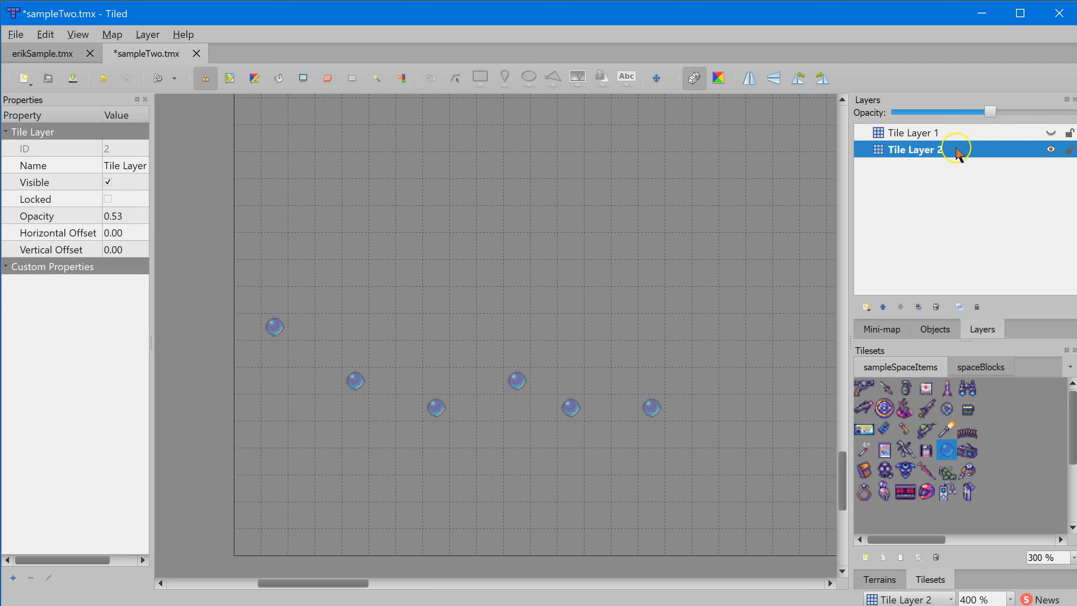
pyautogui.click(882, 307)
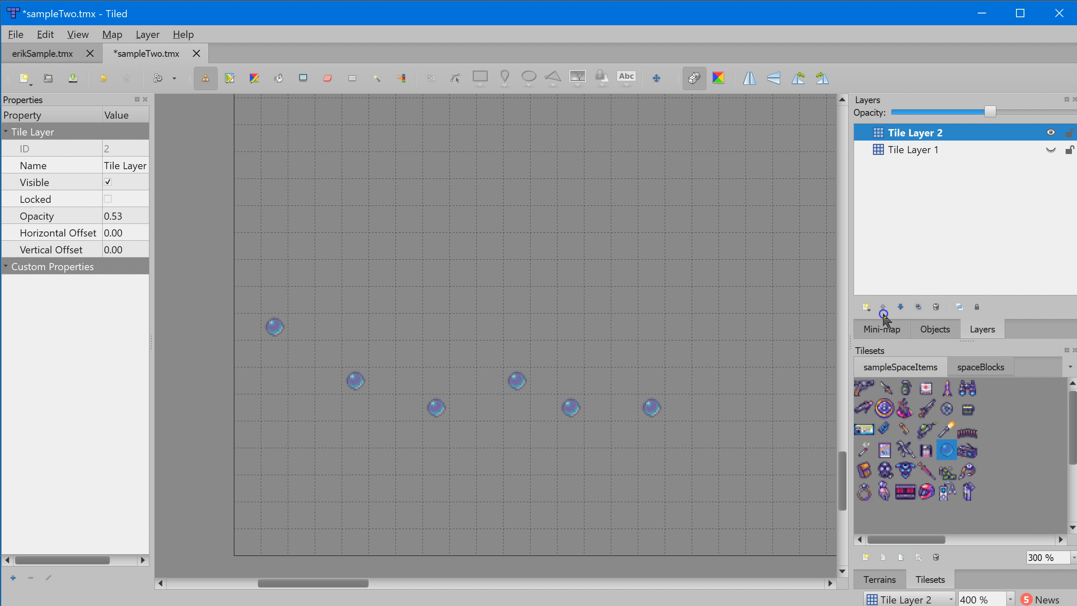
pyautogui.click(1049, 150)
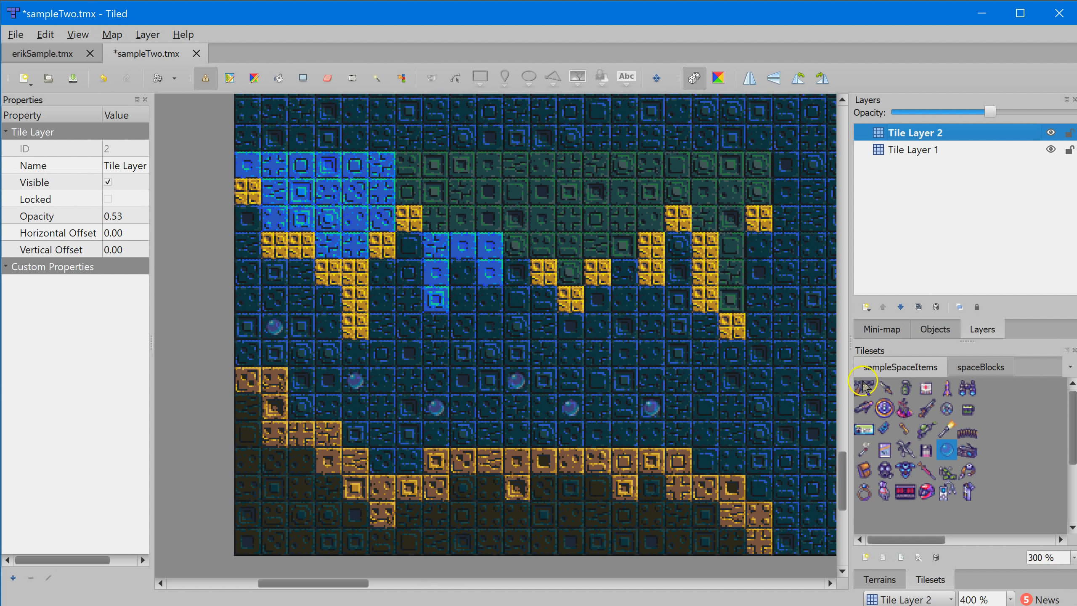
# - Show the mini-map, view the whole map at 50% zoom, and look over the file export options
pyautogui.click(881, 330)
pyautogui.moveTo(882, 303)
pyautogui.mouseDown()
pyautogui.moveTo(894, 289)
pyautogui.moveTo(885, 308)
pyautogui.mouseUp()
pyautogui.keyDown('ctrl'); pyautogui.scroll(-7, 698, 287); pyautogui.keyUp('ctrl')
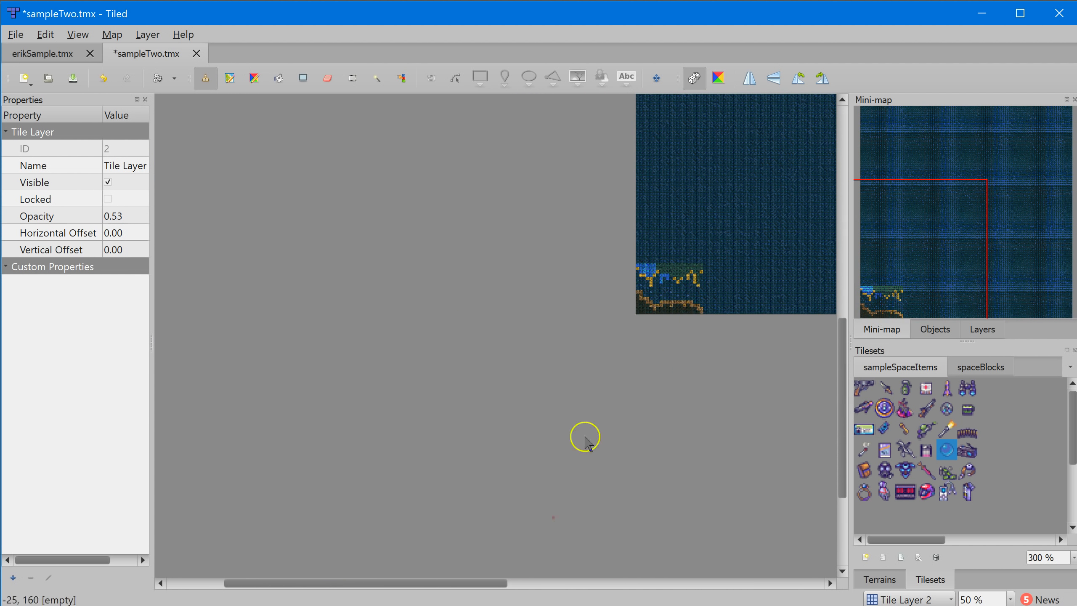
pyautogui.moveTo(884, 264); pyautogui.dragTo(941, 236)
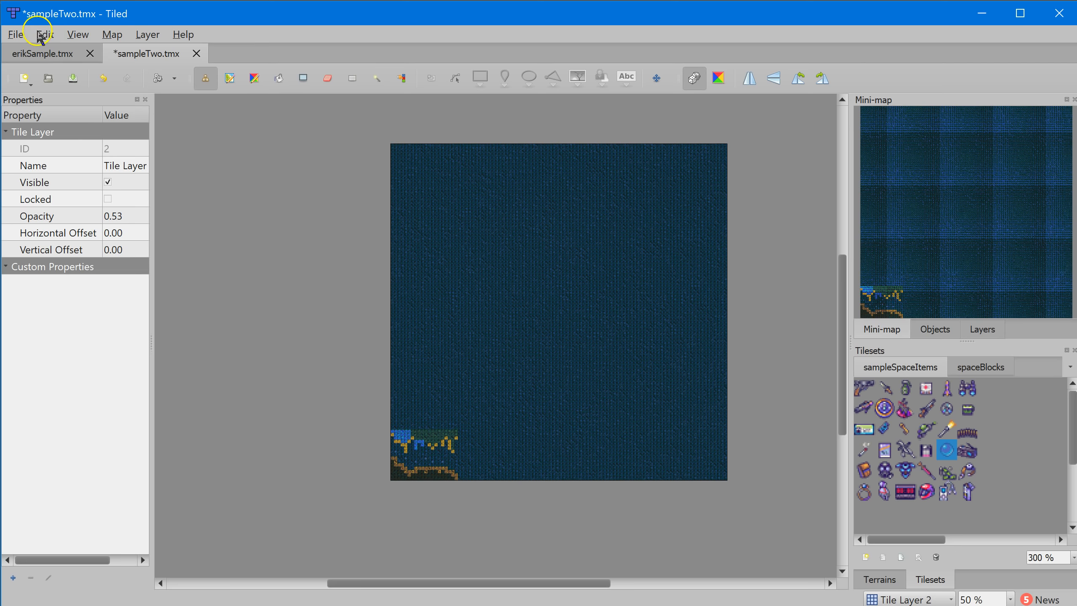
pyautogui.click(17, 35)
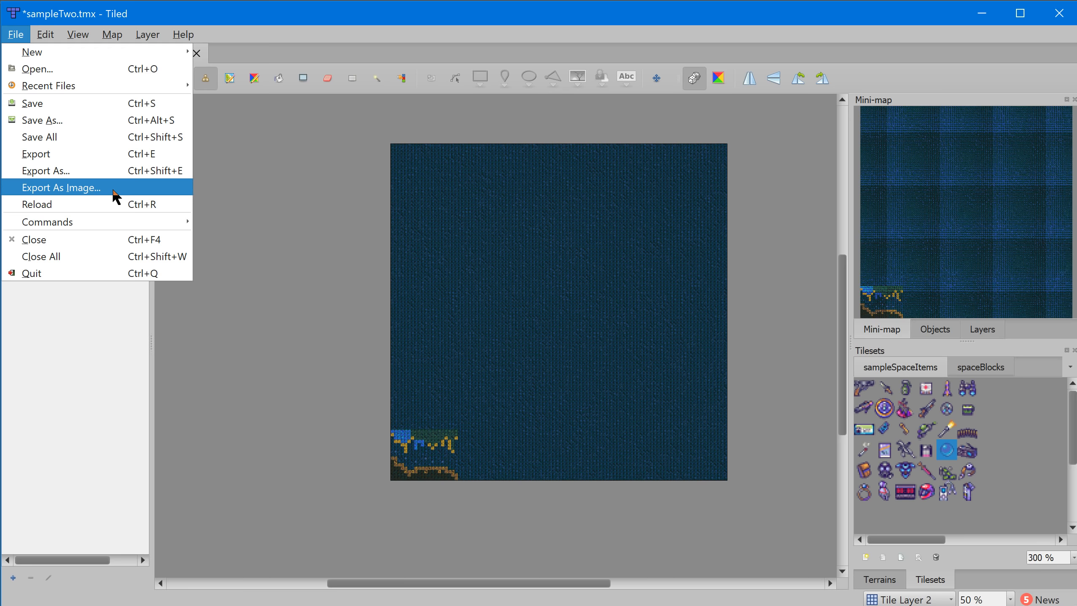
pyautogui.click(270, 192)
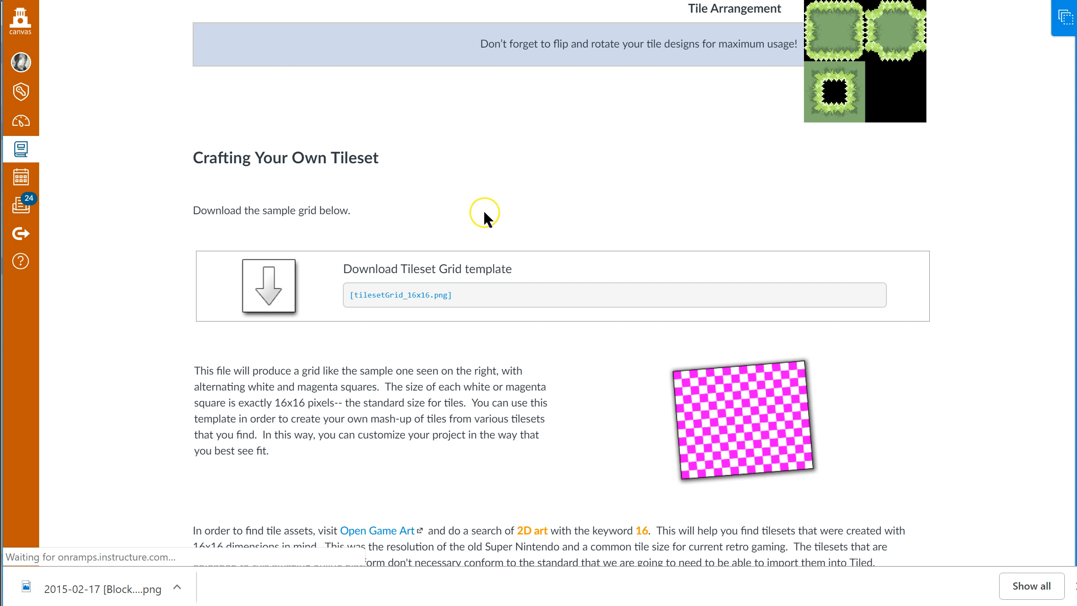
# - Switch to the Canvas course in the browser and open Level Design Example: Super Metroid from the VGD 7 project resources
pyautogui.scroll(2, 611, 287)
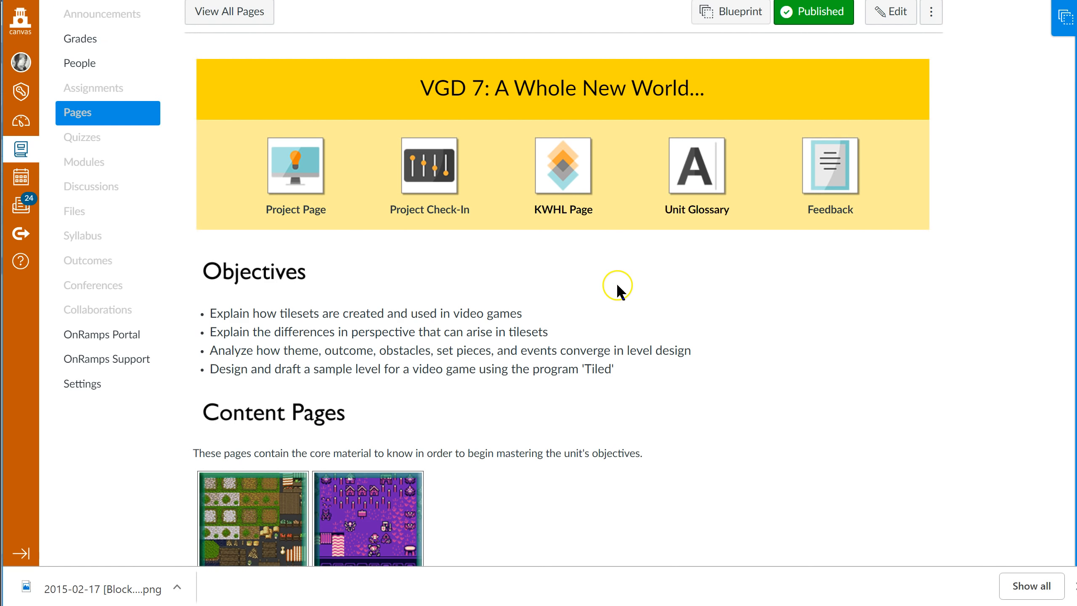
pyautogui.scroll(-13, 626, 344)
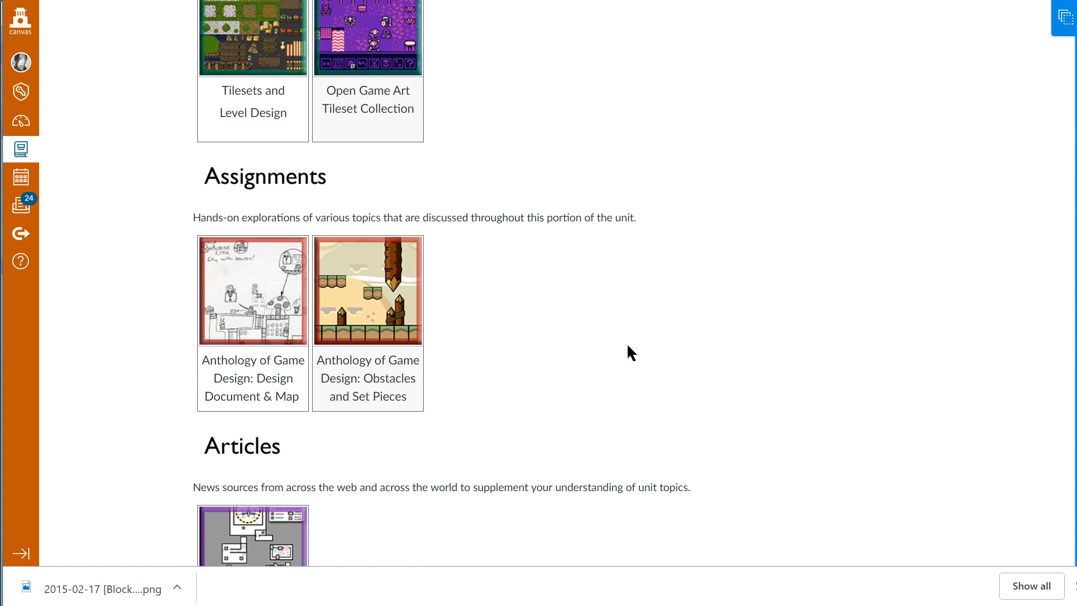
pyautogui.scroll(-9, 627, 348)
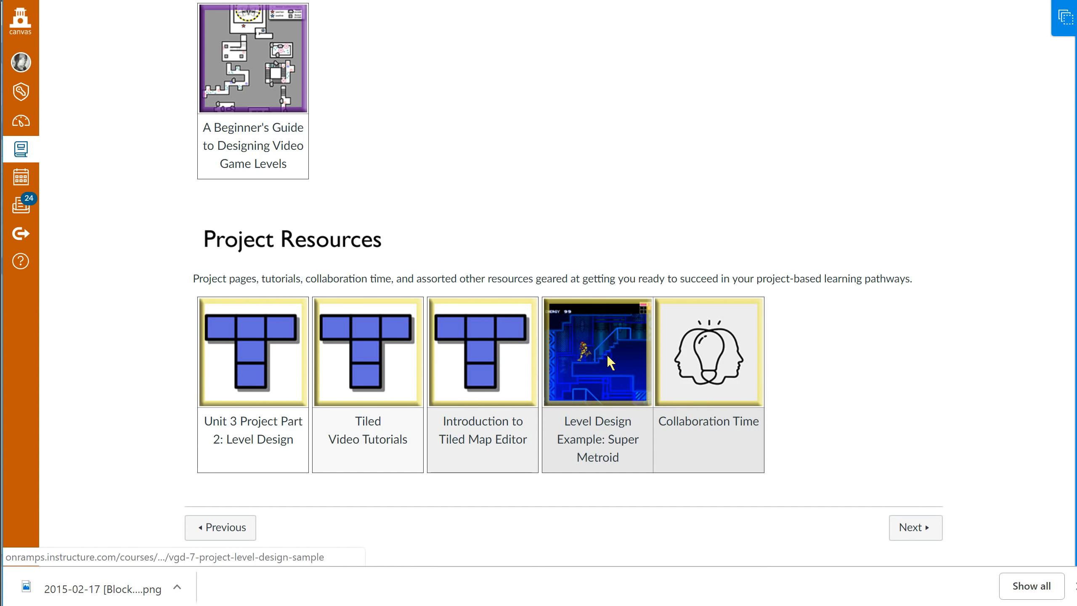
pyautogui.click(552, 317)
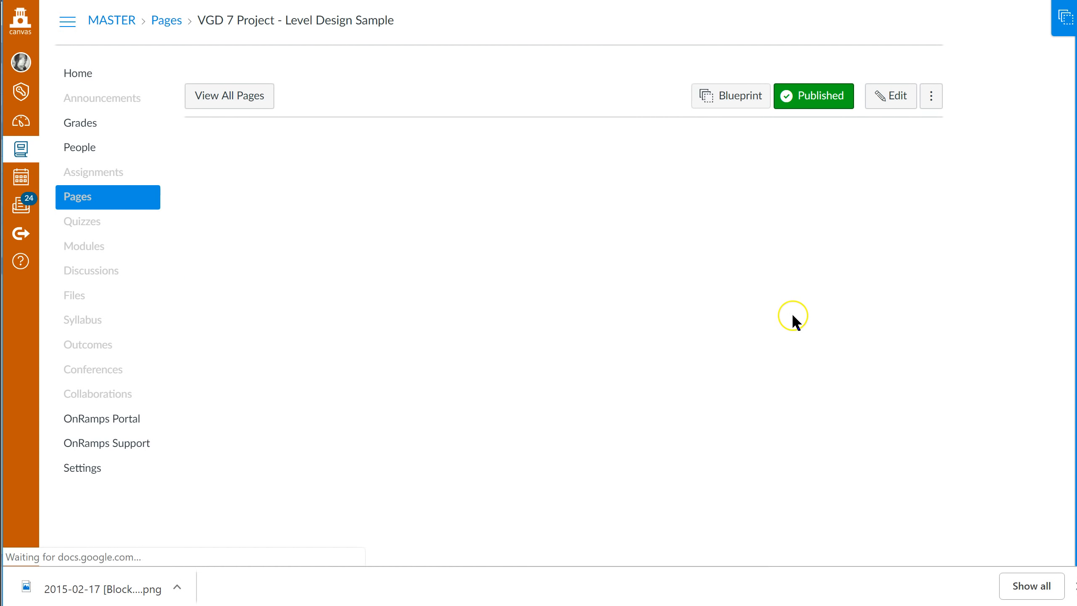
# - Page through the Super Metroid: Ceres Station level design presentation up to slide 11, Confronting the Thief
pyautogui.scroll(-1, 814, 337)
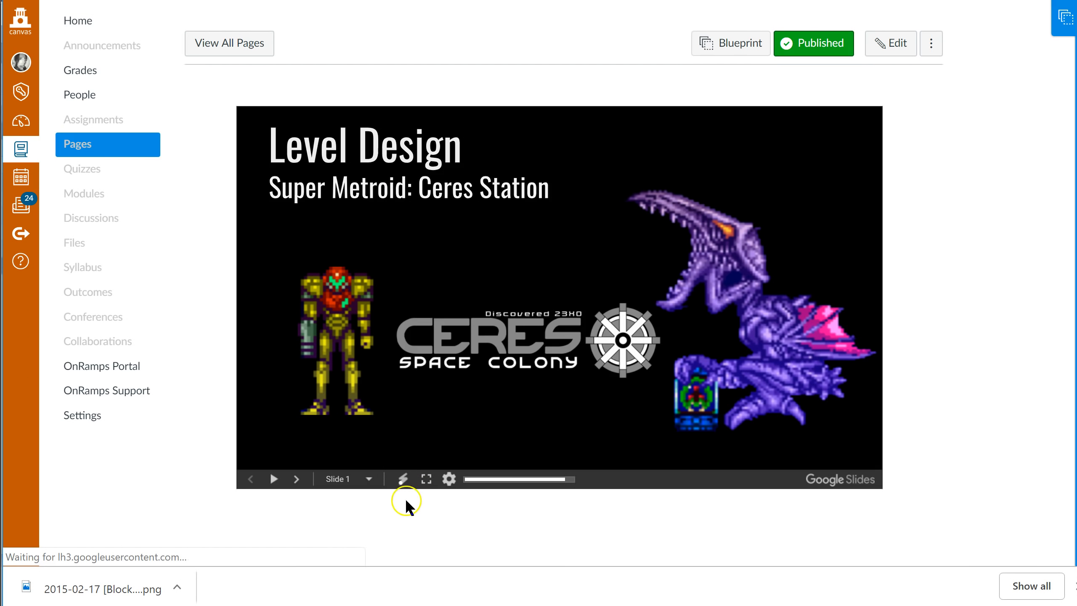
pyautogui.click(302, 478)
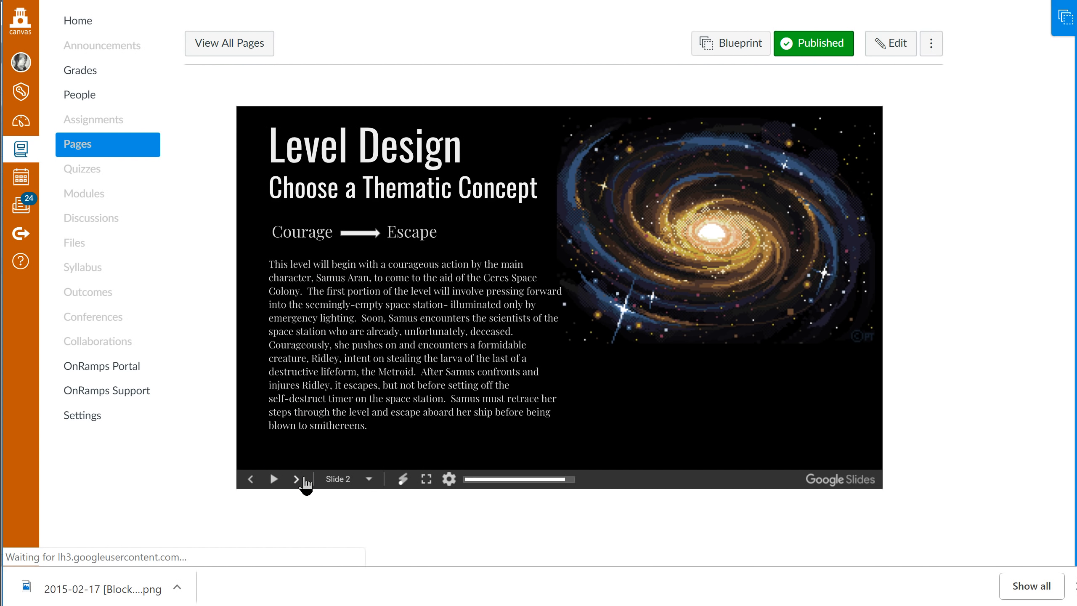
pyautogui.click(305, 479)
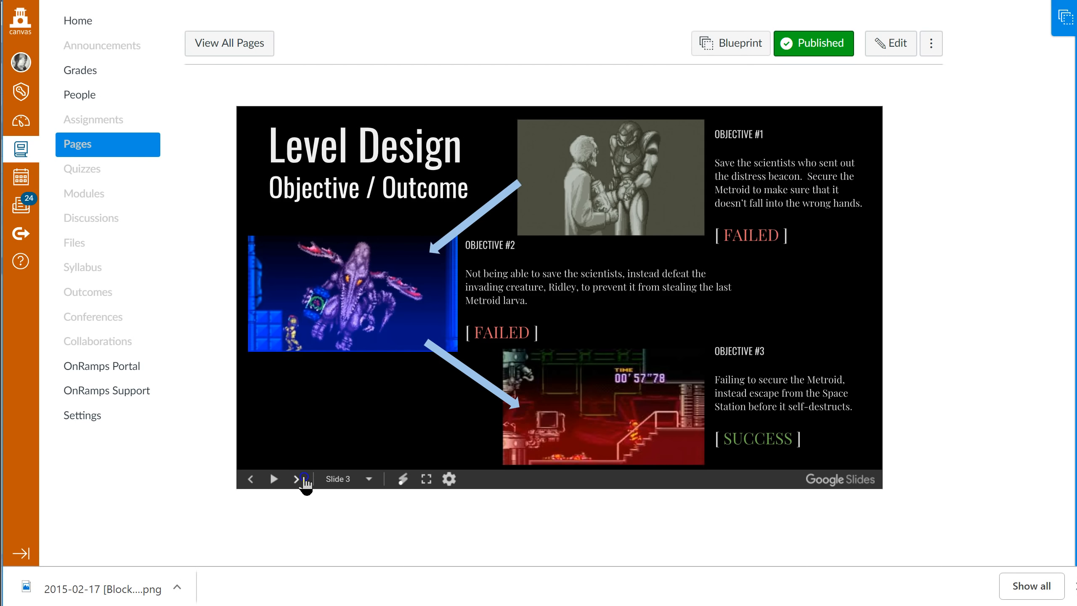
pyautogui.click(303, 479)
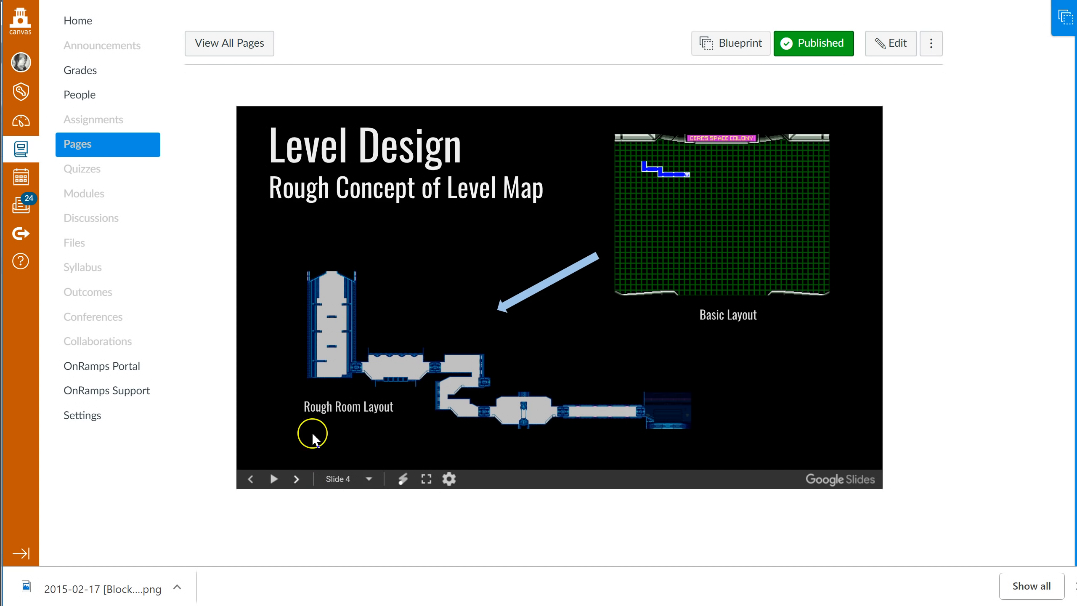
pyautogui.click(297, 484)
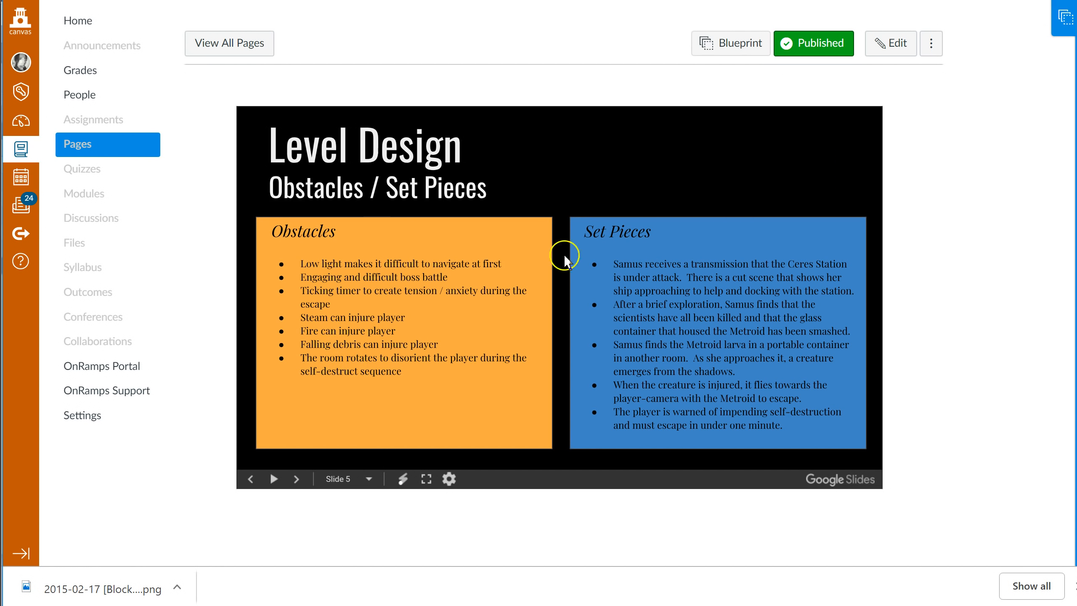
pyautogui.click(297, 478)
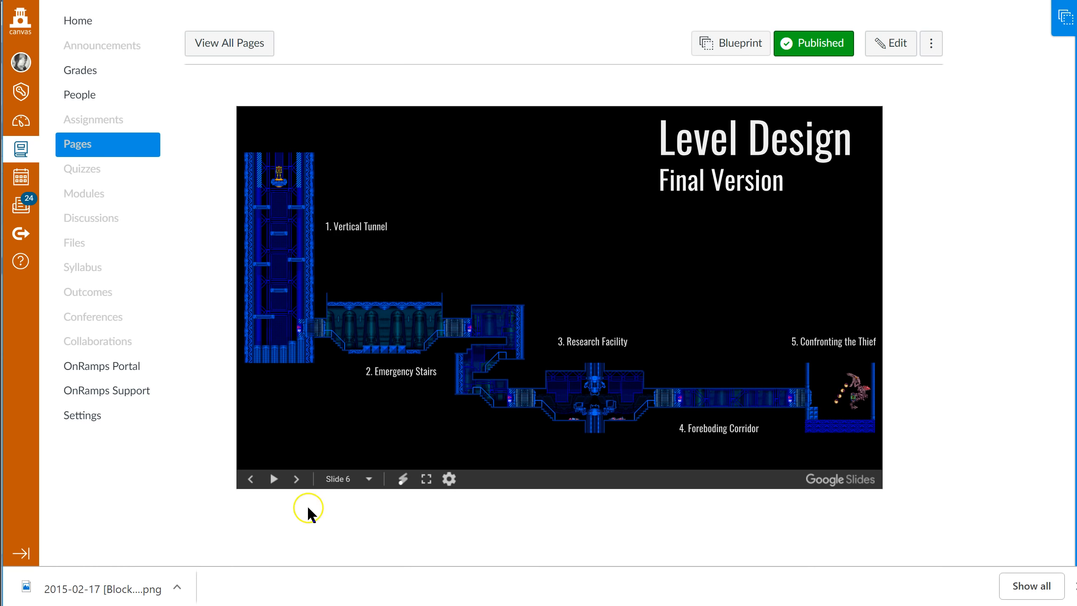
pyautogui.click(297, 478)
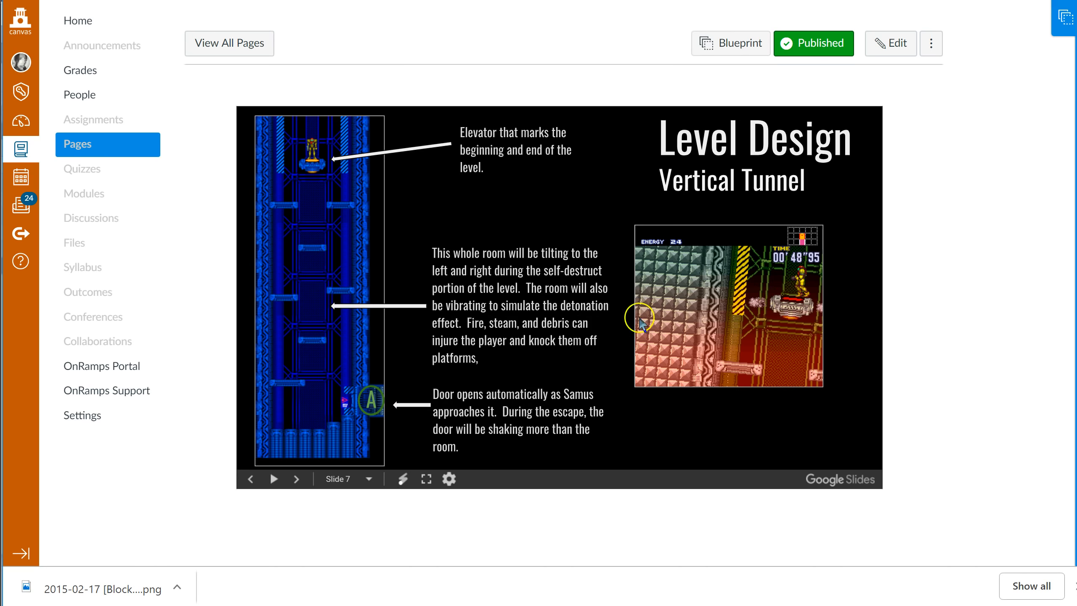
pyautogui.click(300, 479)
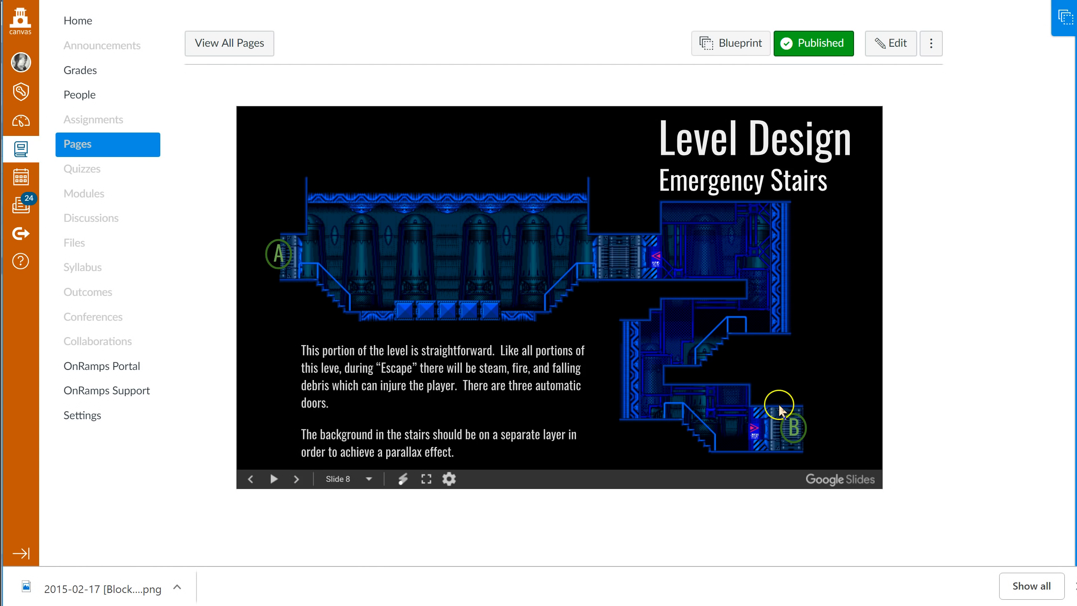
pyautogui.click(299, 484)
pyautogui.click(299, 483)
pyautogui.click(299, 484)
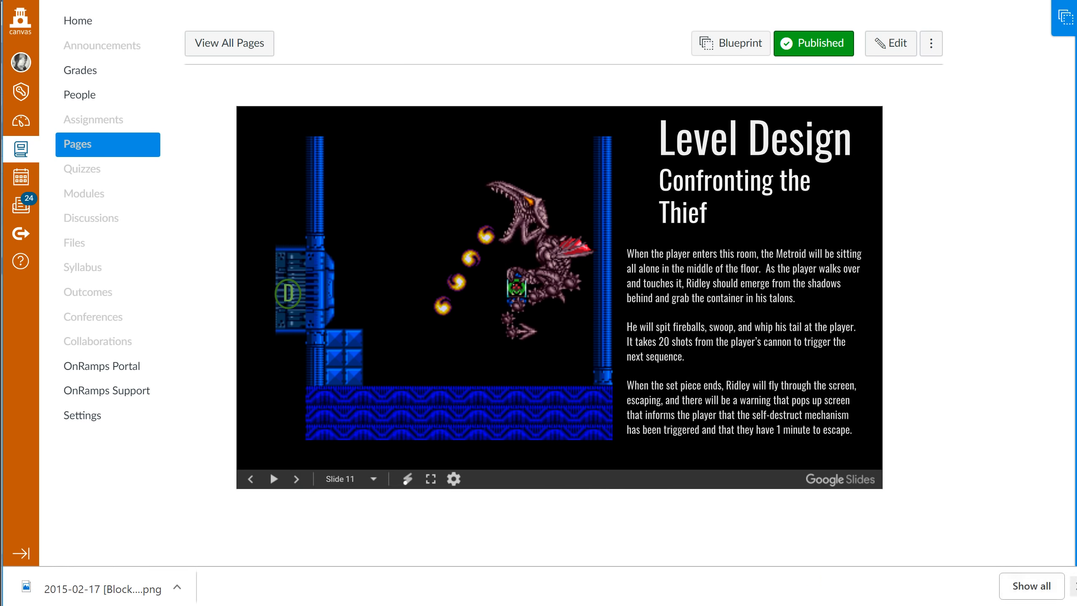
# - Switch back to Tiled and view the plain wall area beside the decorated lower-left corner of the map at 300% zoom
pyautogui.click(1072, 586)
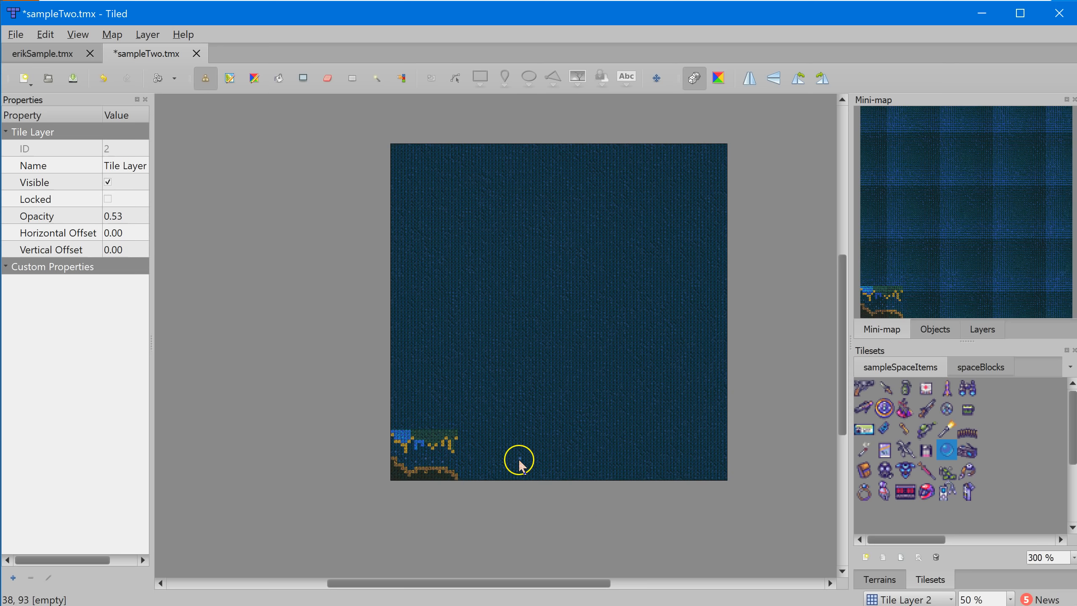
pyautogui.scroll(1, 514, 464)
pyautogui.scroll(-1, 513, 463)
pyautogui.keyDown('ctrl'); pyautogui.scroll(8, 513, 463); pyautogui.keyUp('ctrl')
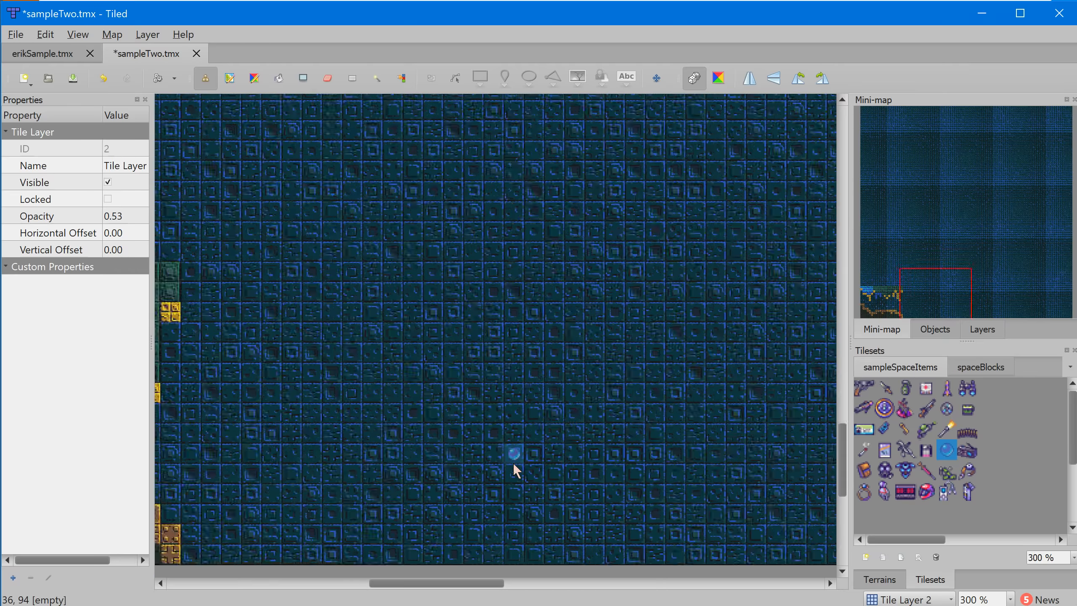
# - Examine the decorated lower-left corner of the sampleTwo map, with its platforms and orb items, at 550% zoom
pyautogui.keyDown('ctrl'); pyautogui.scroll(1, 513, 463); pyautogui.keyUp('ctrl')
pyautogui.moveTo(473, 584); pyautogui.dragTo(356, 584)
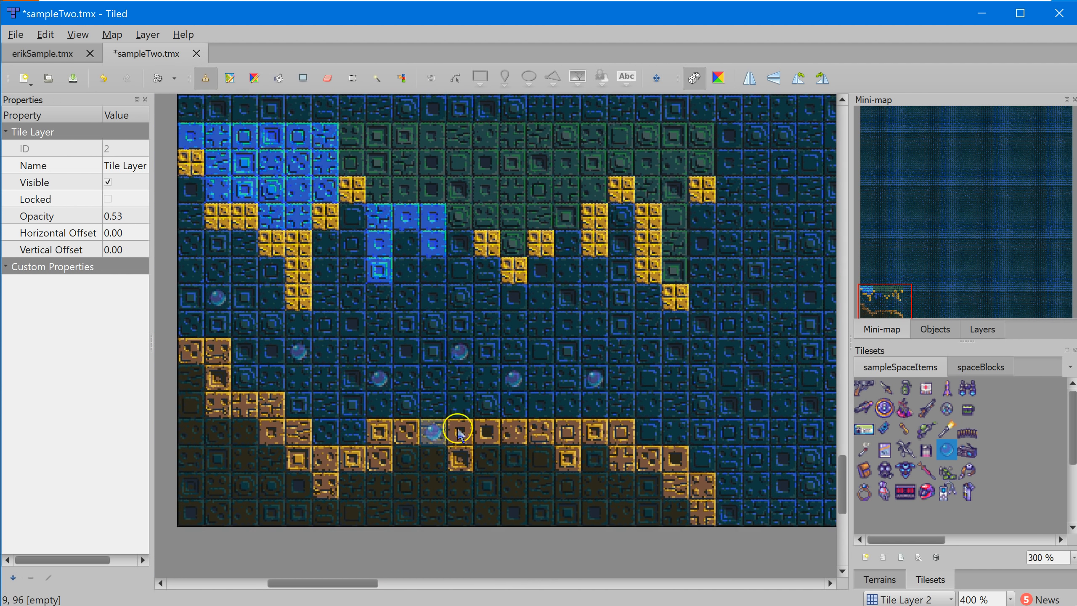
pyautogui.click(693, 78)
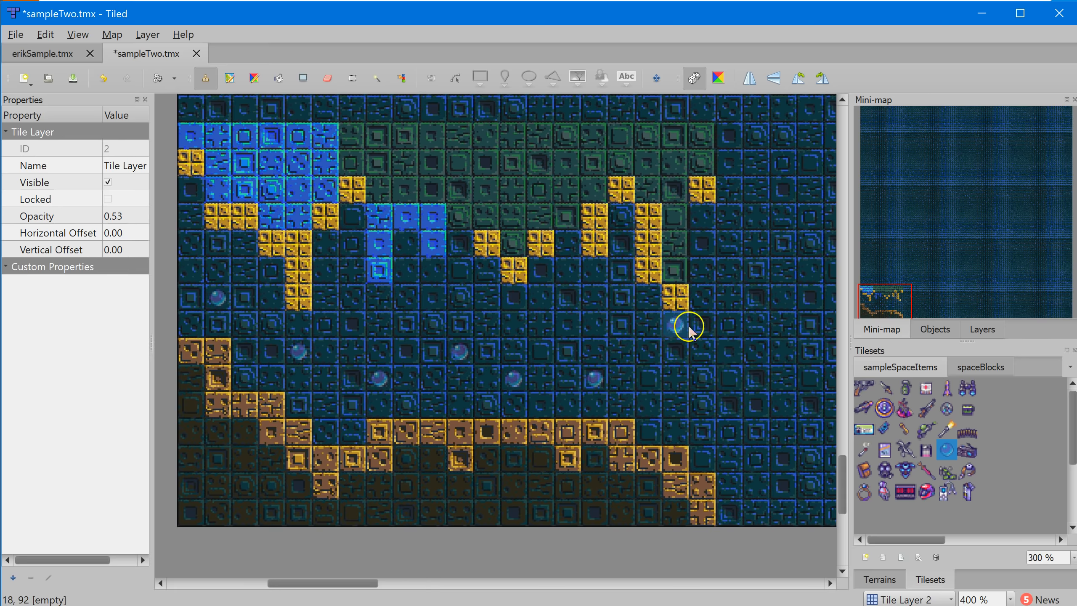
pyautogui.keyDown('ctrl'); pyautogui.scroll(1, 673, 327); pyautogui.keyUp('ctrl')
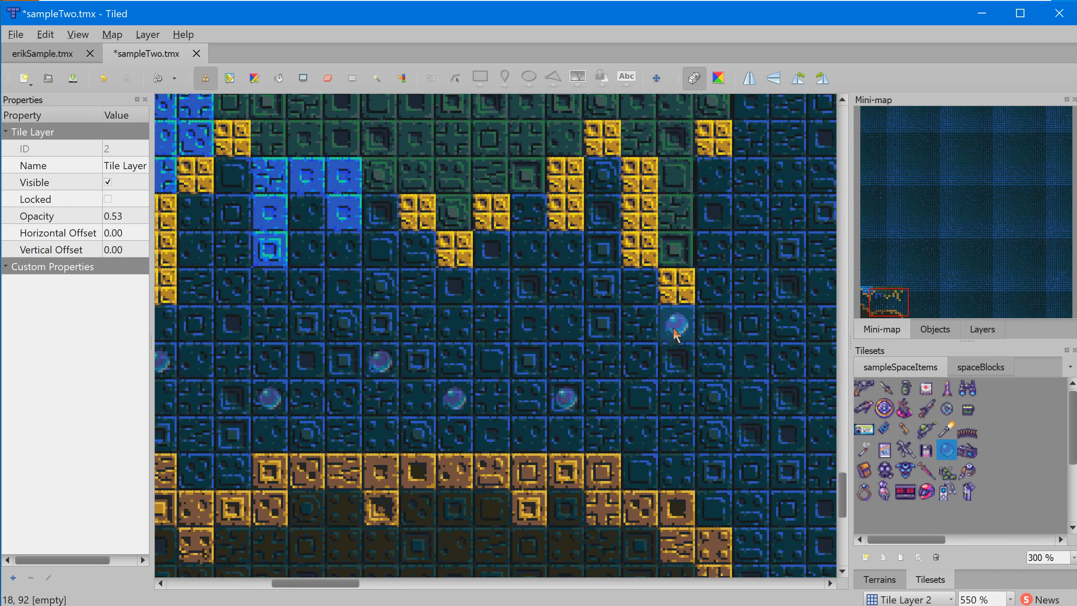
pyautogui.moveTo(299, 591)
pyautogui.mouseDown()
pyautogui.moveTo(312, 586)
pyautogui.moveTo(293, 584)
pyautogui.mouseUp()
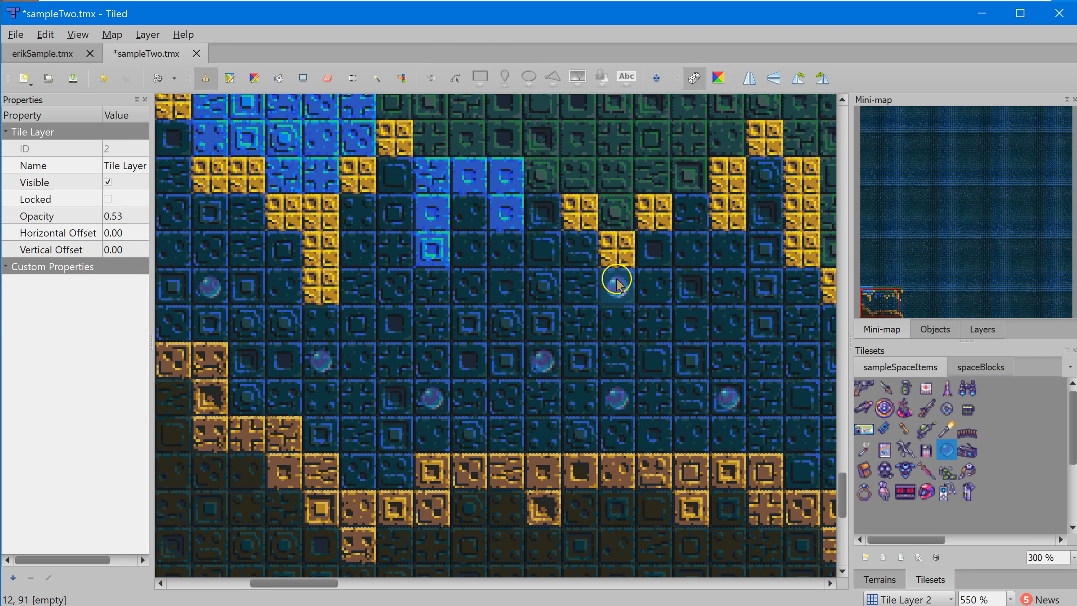
# - Switch to the erikSample map and examine the orb items in the passages near its lower edge at 400% zoom
pyautogui.click(32, 54)
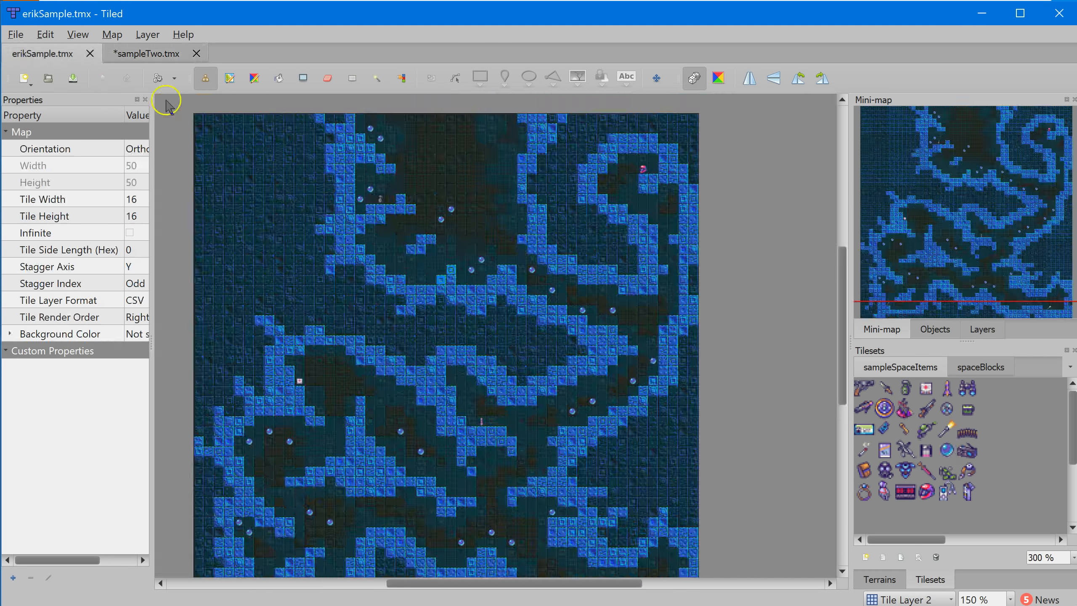
pyautogui.scroll(-10, 452, 211)
pyautogui.scroll(-10, 549, 275)
pyautogui.keyDown('ctrl'); pyautogui.scroll(1, 550, 275); pyautogui.keyUp('ctrl')
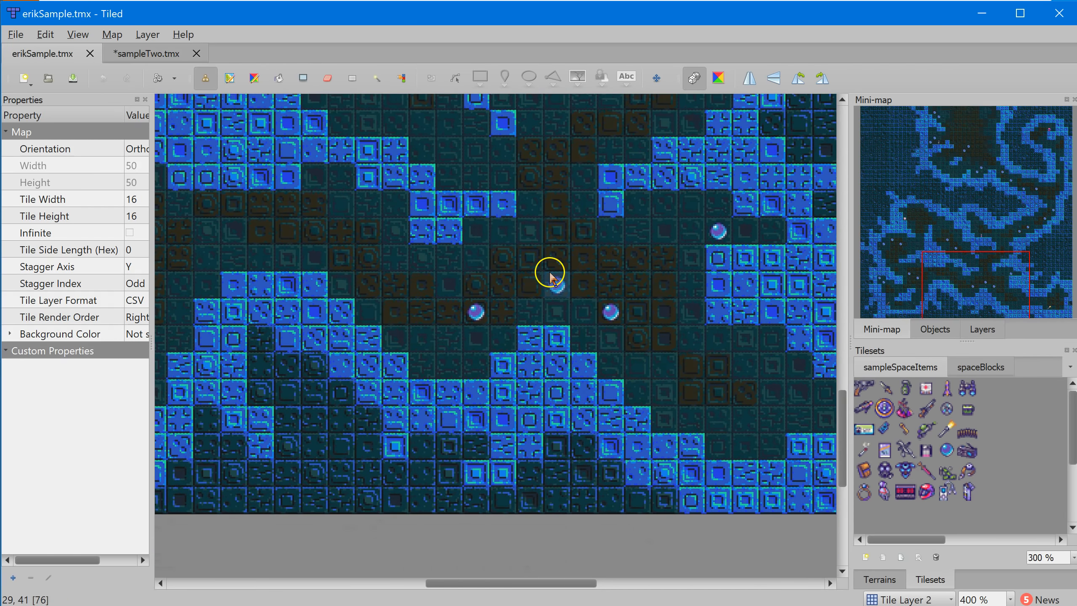
pyautogui.click(553, 280)
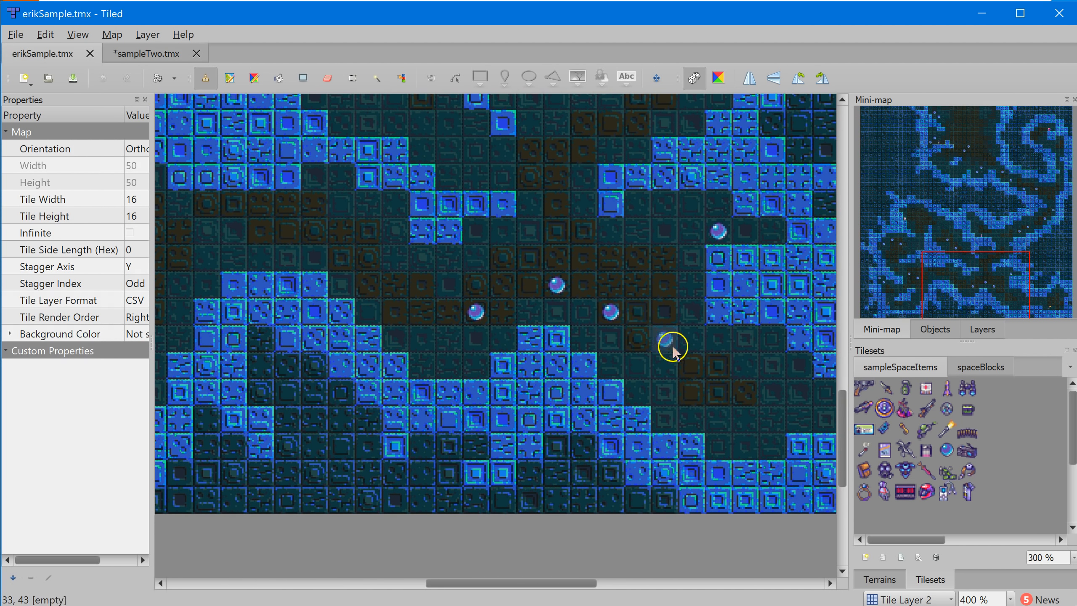